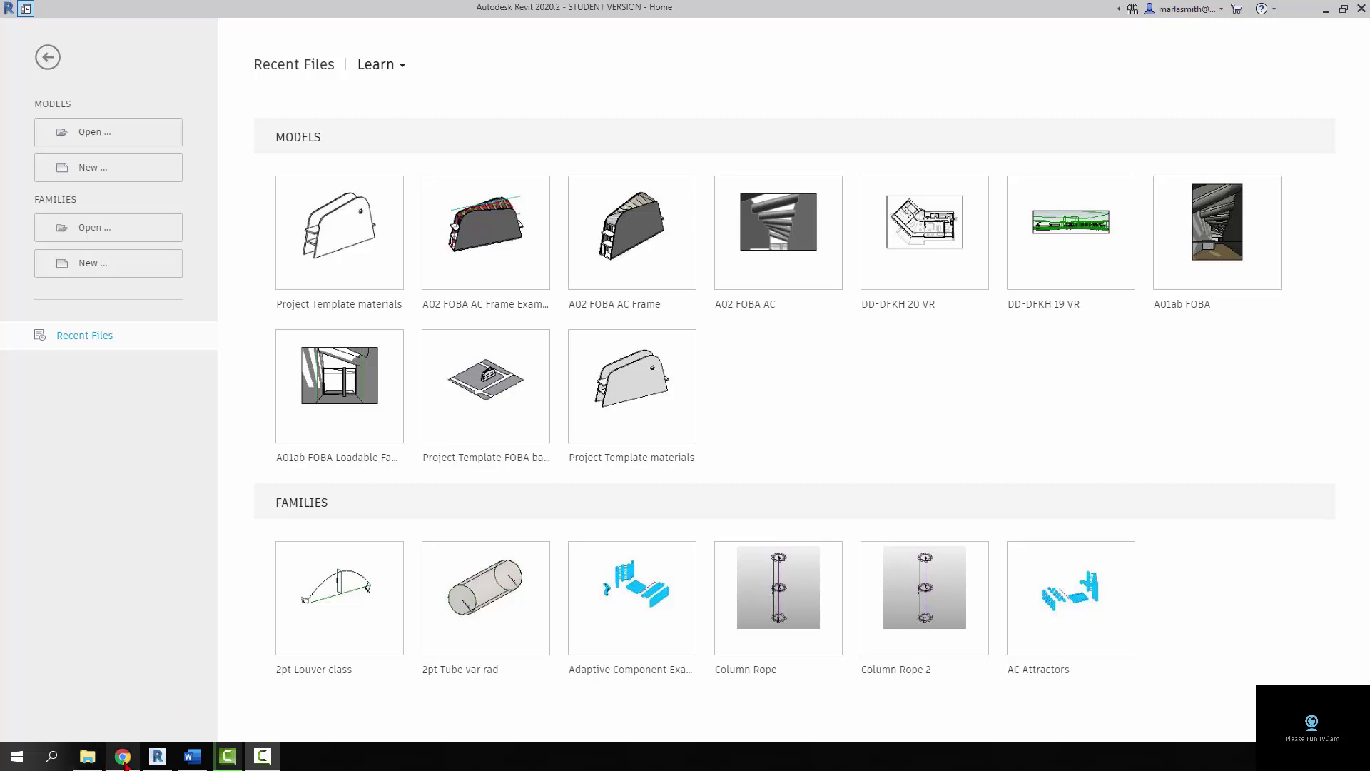
- Check the Site Setup files in the A02 Rowing Center Precedent module in the browser, and return to Revit
mouse_move(125, 762)
left_click(121, 688)
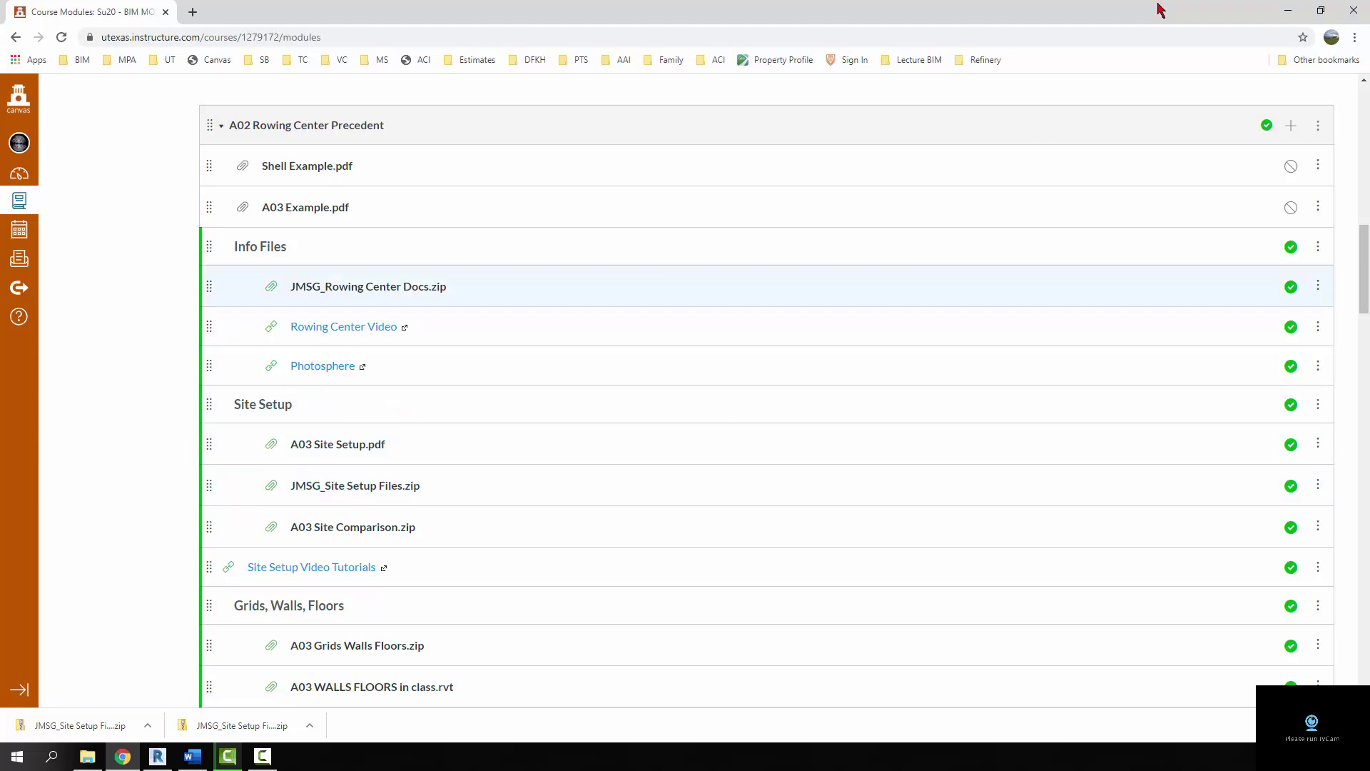
left_click(1291, 11)
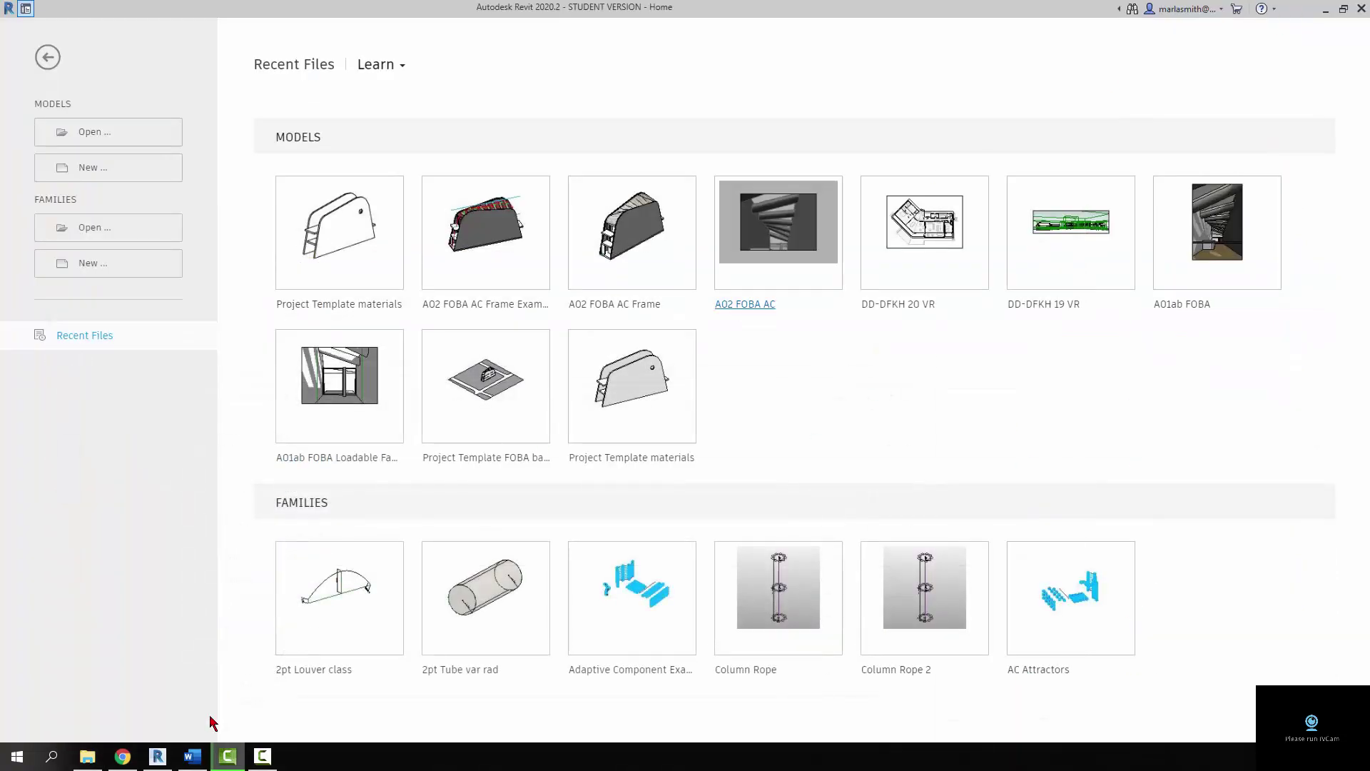
- Start a new project and browse for its template to the JMSG_Site Setup Files folder inside the Rowing Center folder
left_click(90, 171)
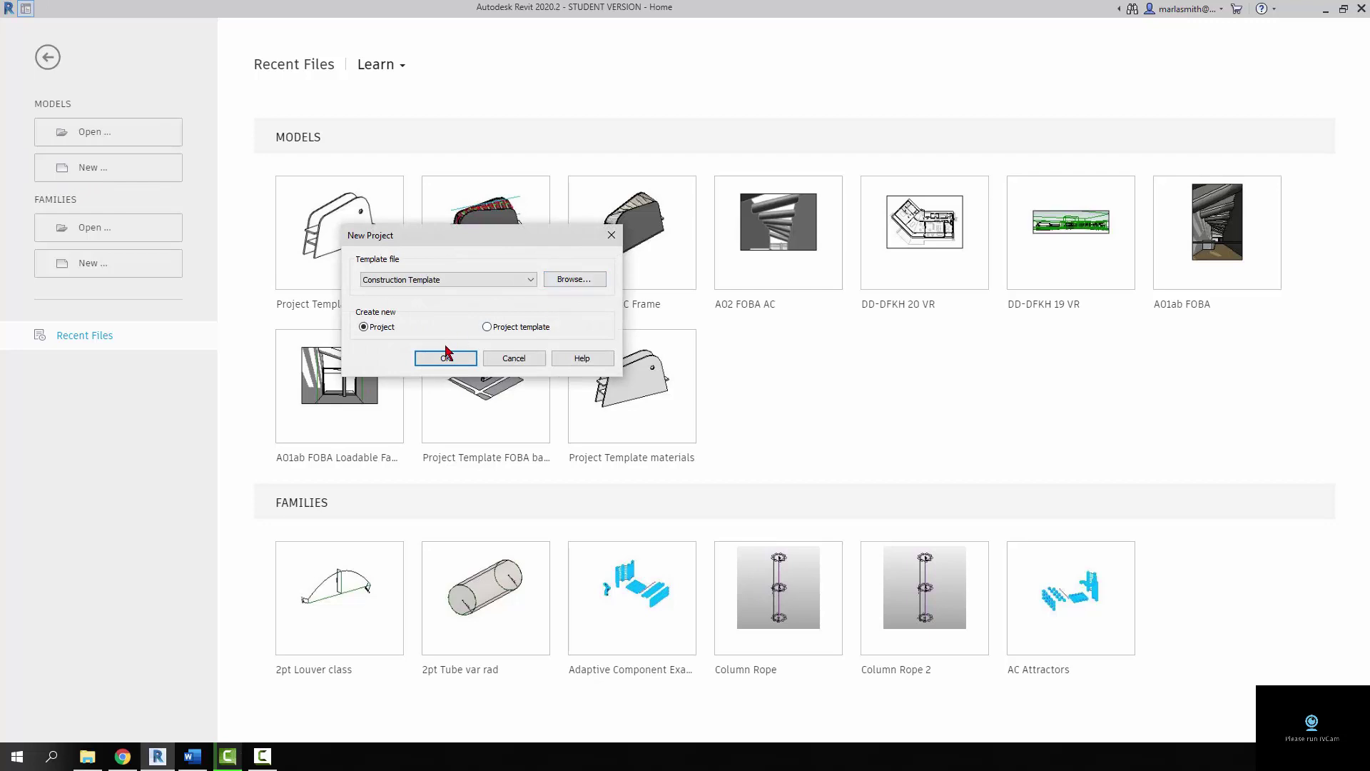
left_click(568, 280)
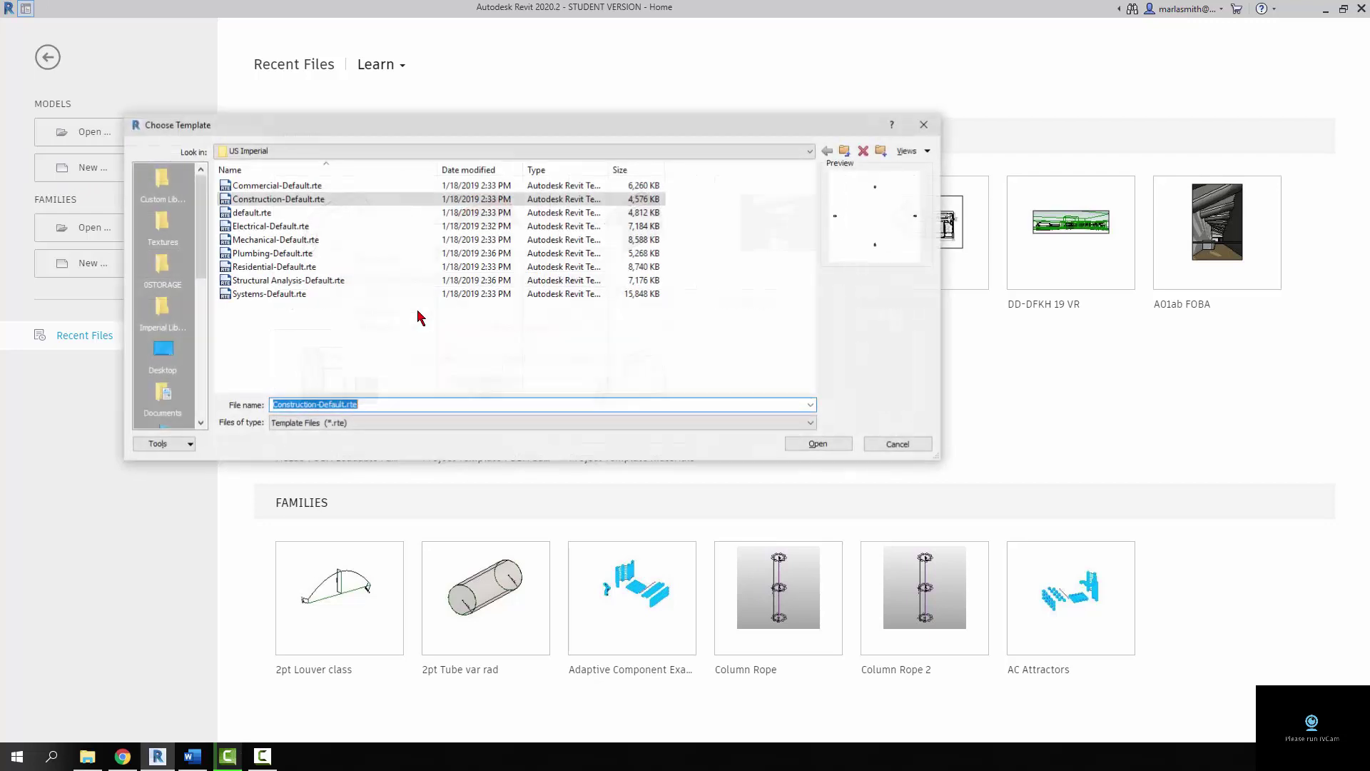
left_click(166, 267)
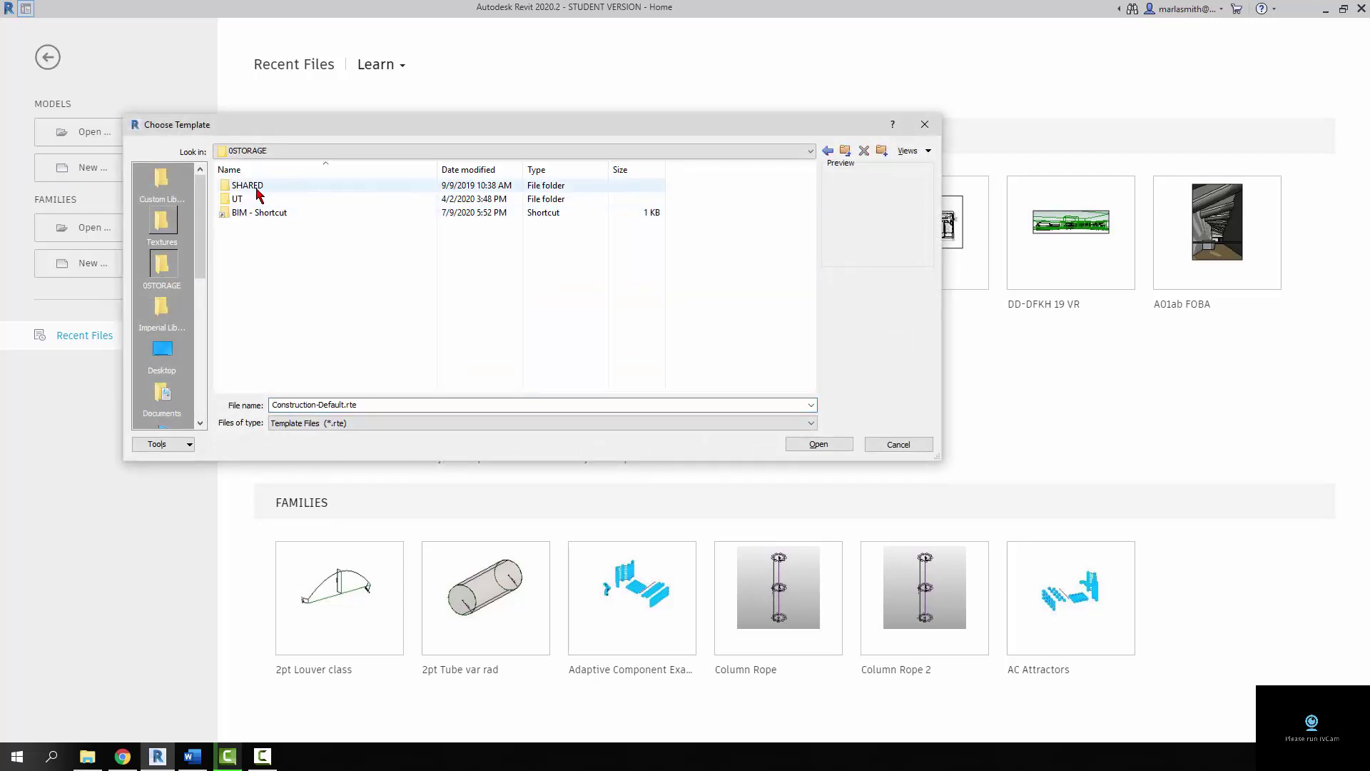
double_click(252, 214)
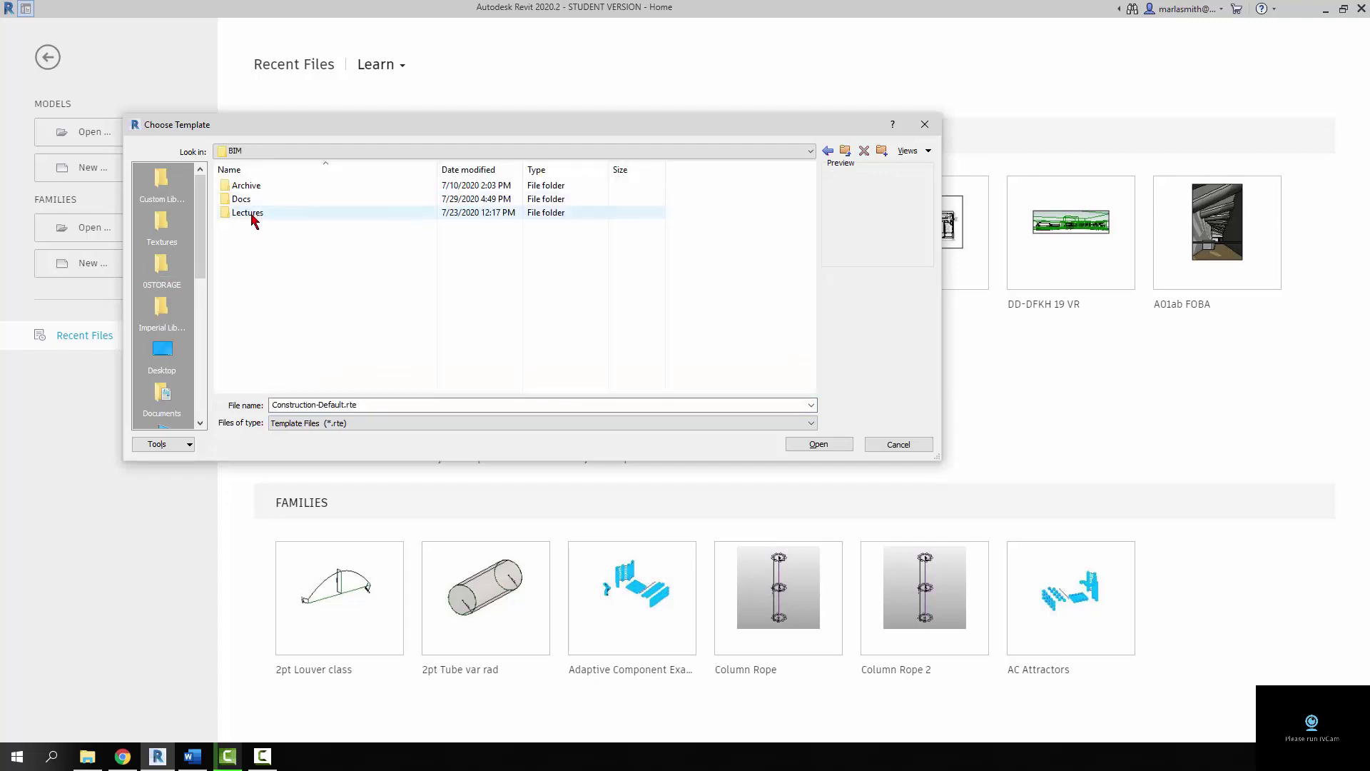
double_click(250, 212)
double_click(250, 200)
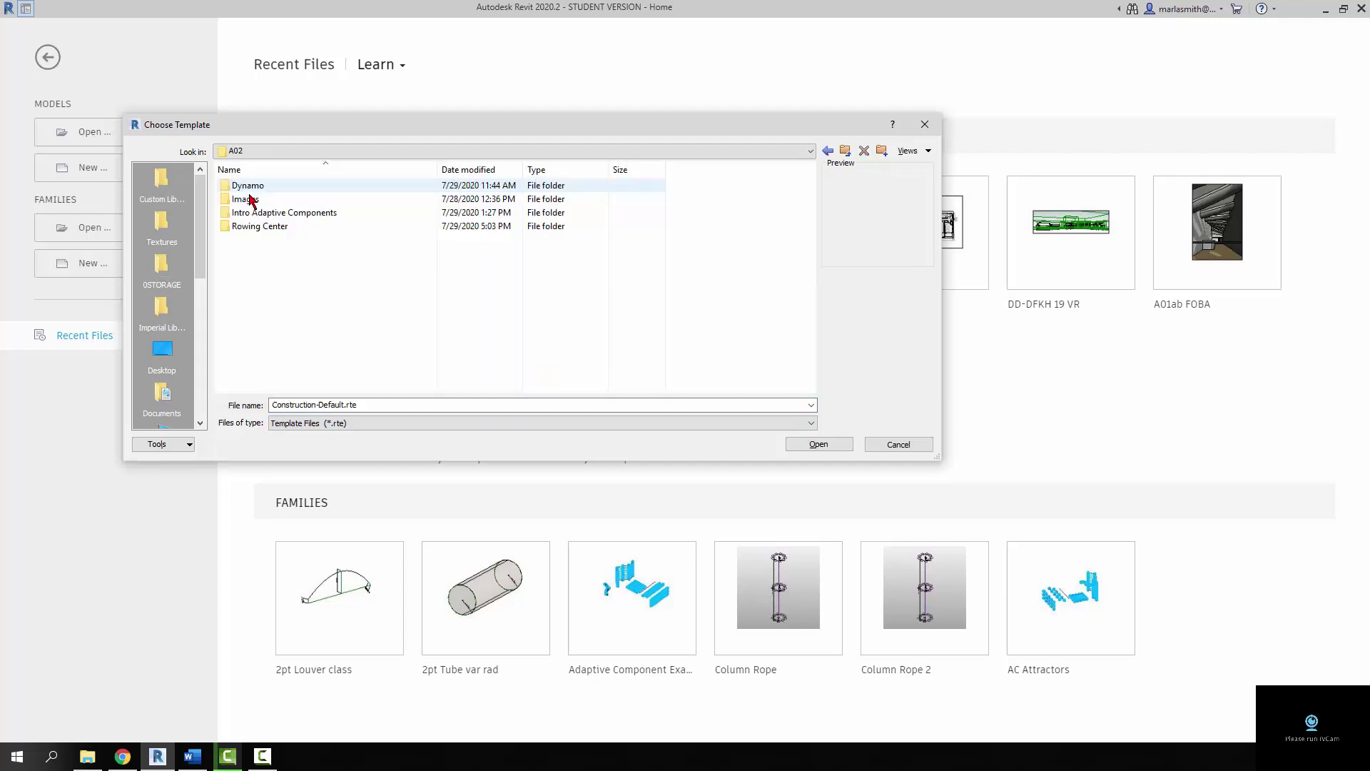
left_click(247, 226)
double_click(247, 227)
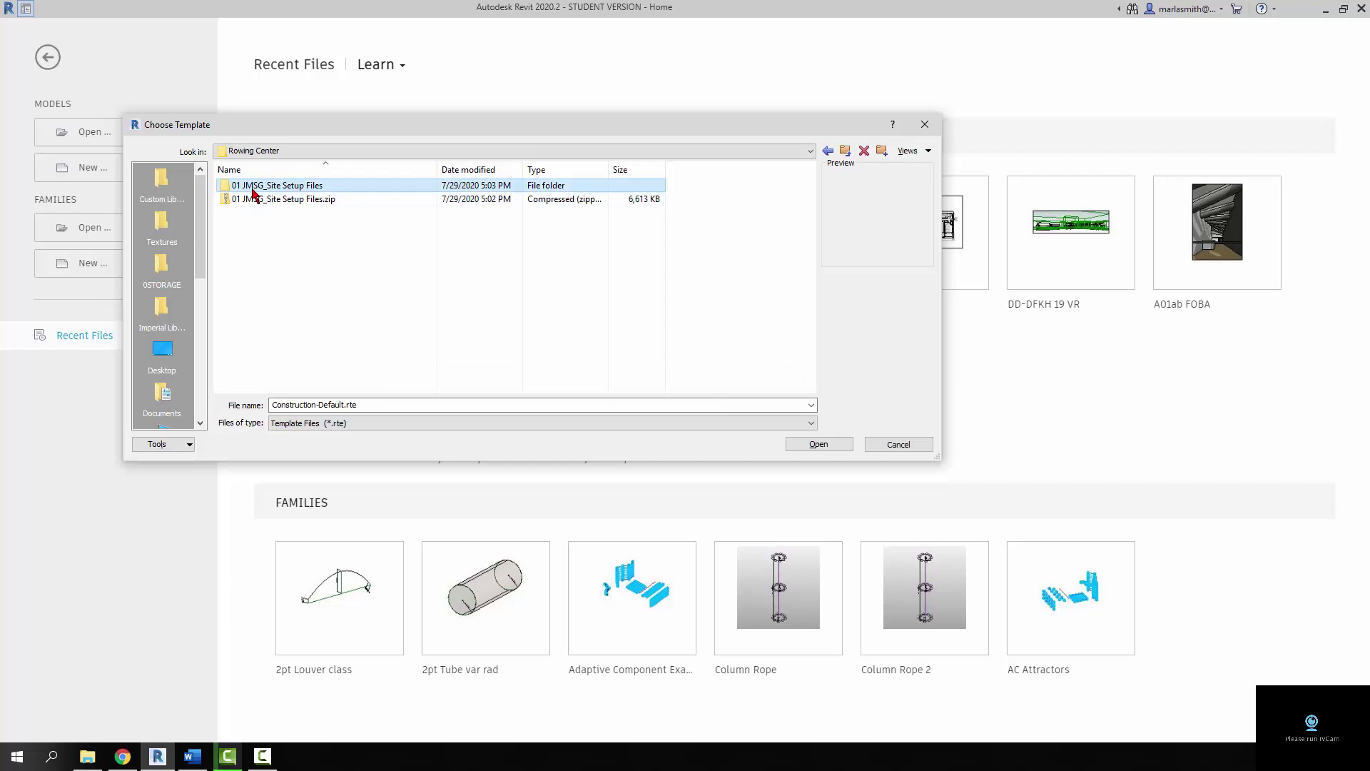
double_click(246, 187)
double_click(254, 191)
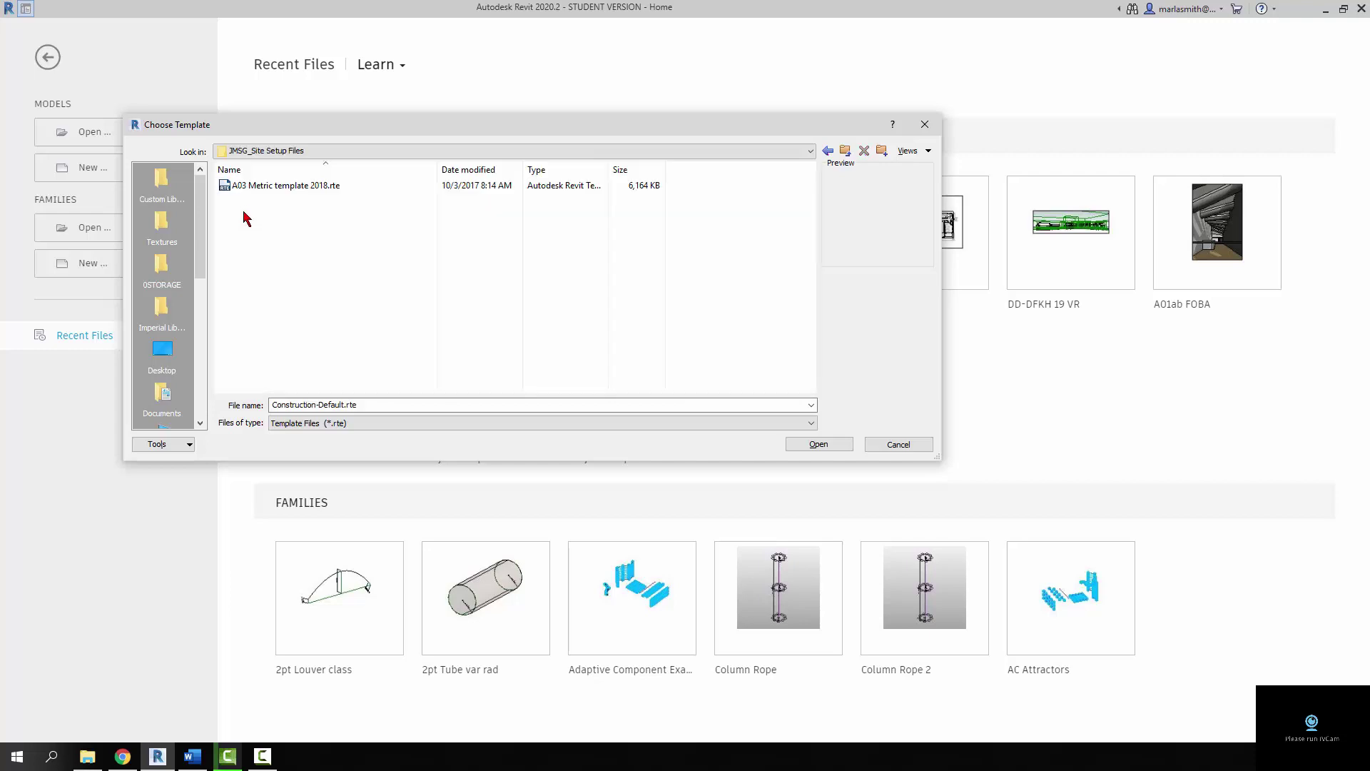
- Create the project from the template A03 Metric template 2018.rte
left_click(250, 190)
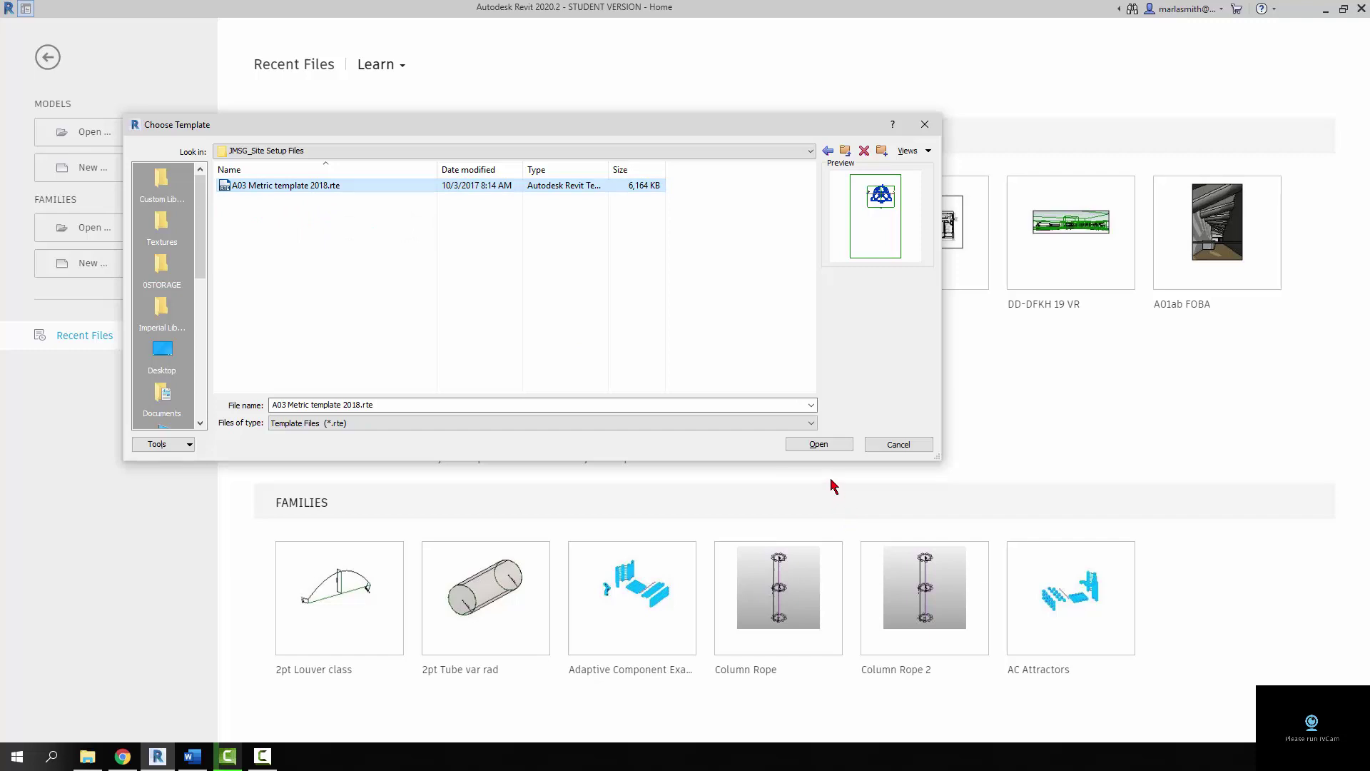
left_click(819, 445)
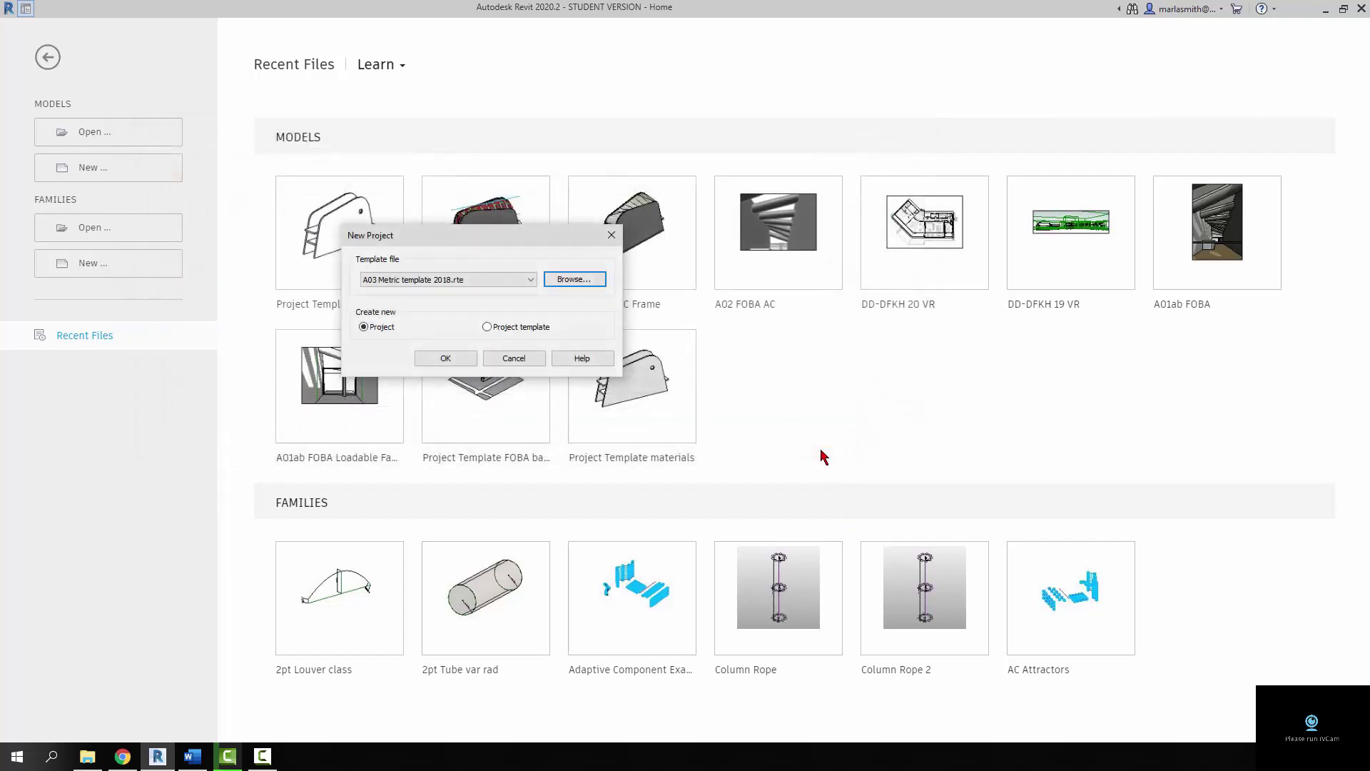
left_click(450, 360)
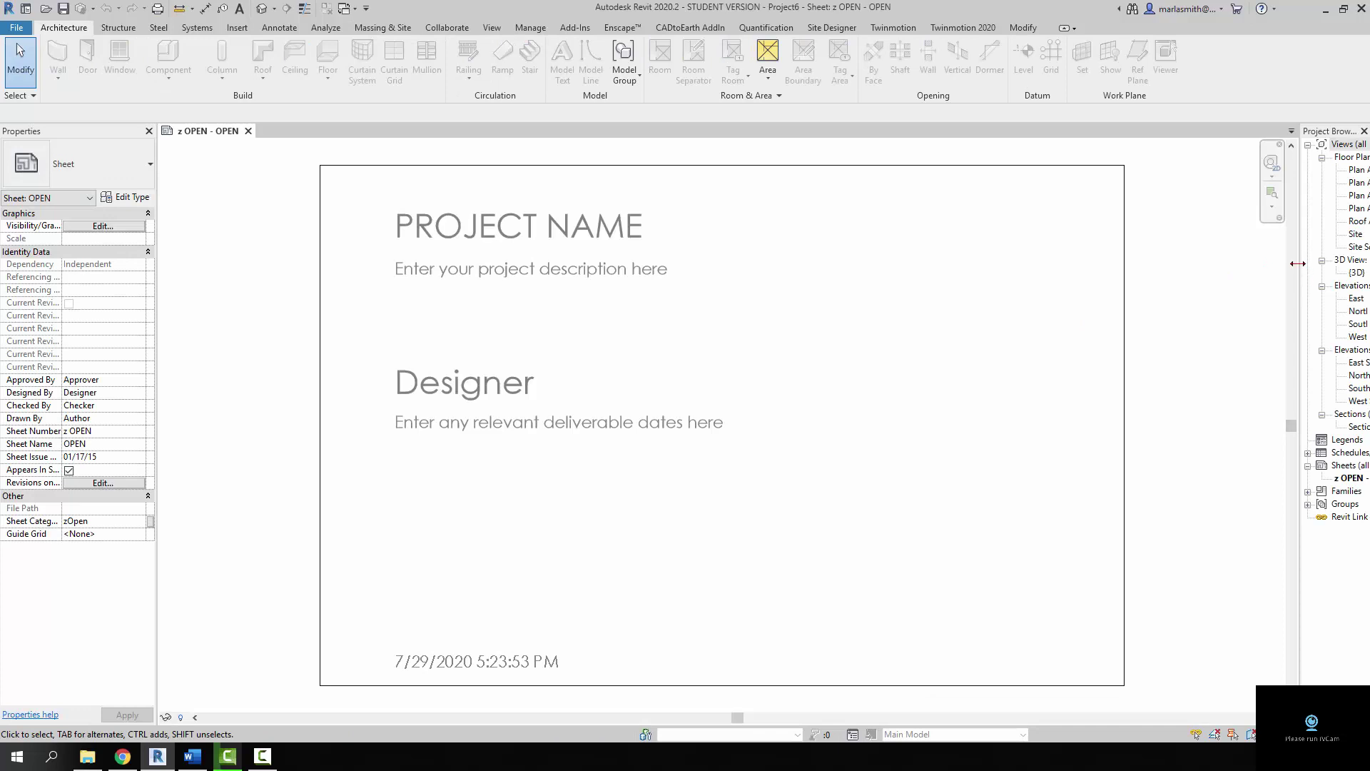
- Link the CAD file "Site existing with image metric centered.dwg" into the Site floor plan with its colors set to Invert
left_click_drag(1298, 264, 1246, 264)
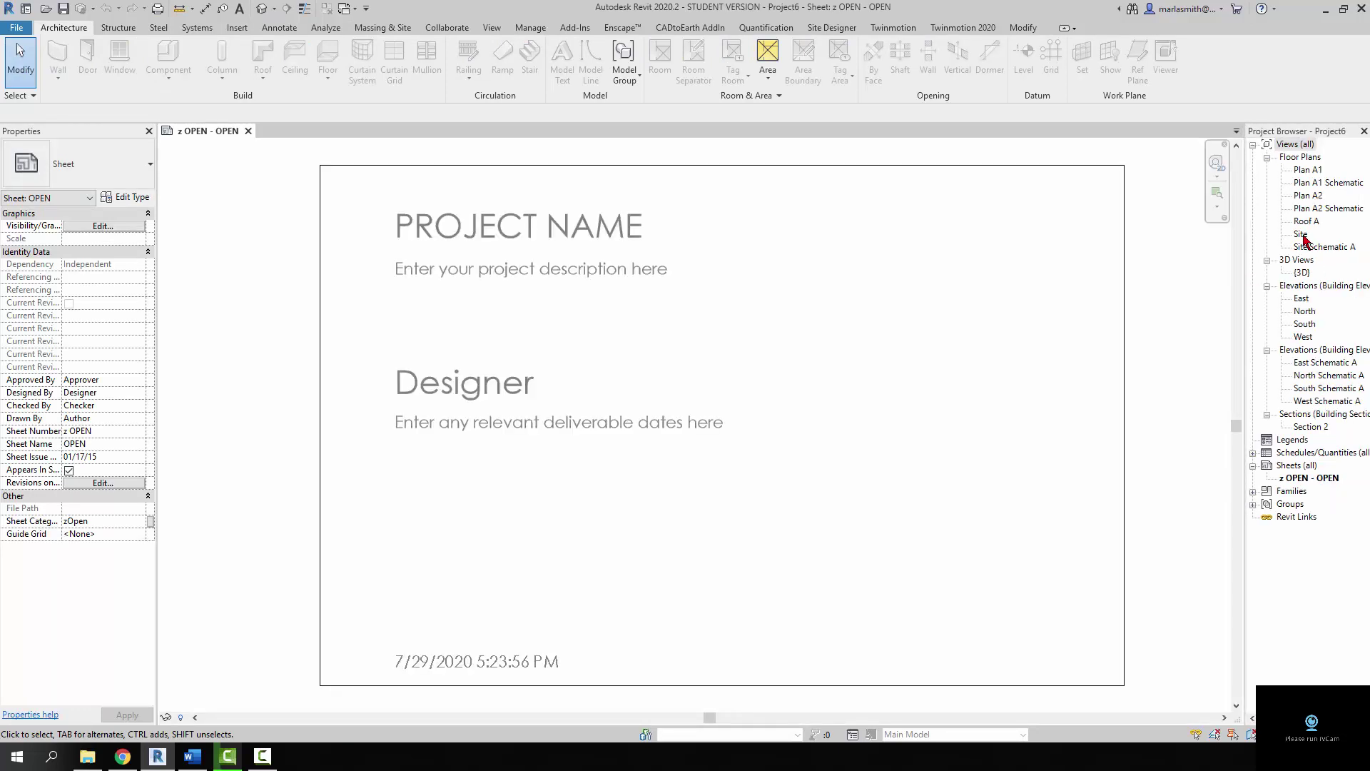
double_click(1303, 234)
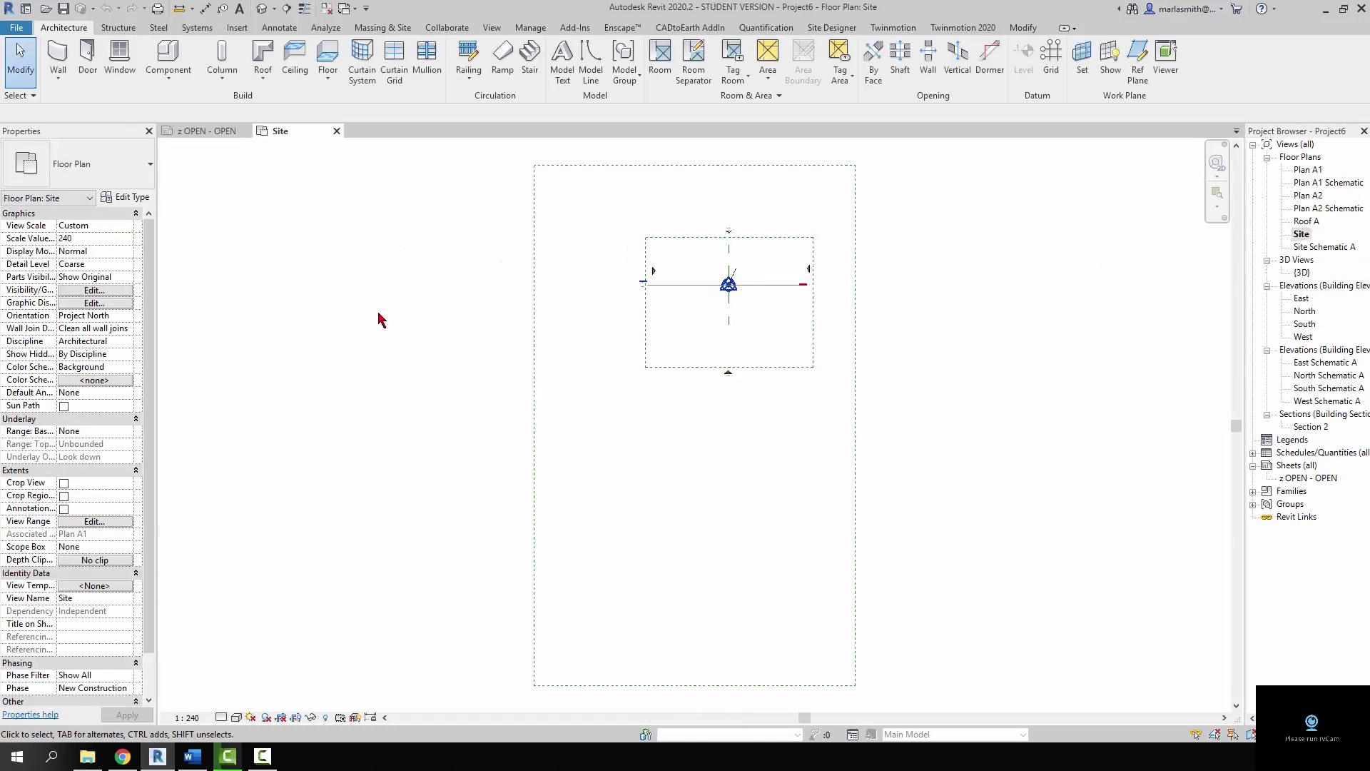
left_click(237, 27)
left_click(110, 75)
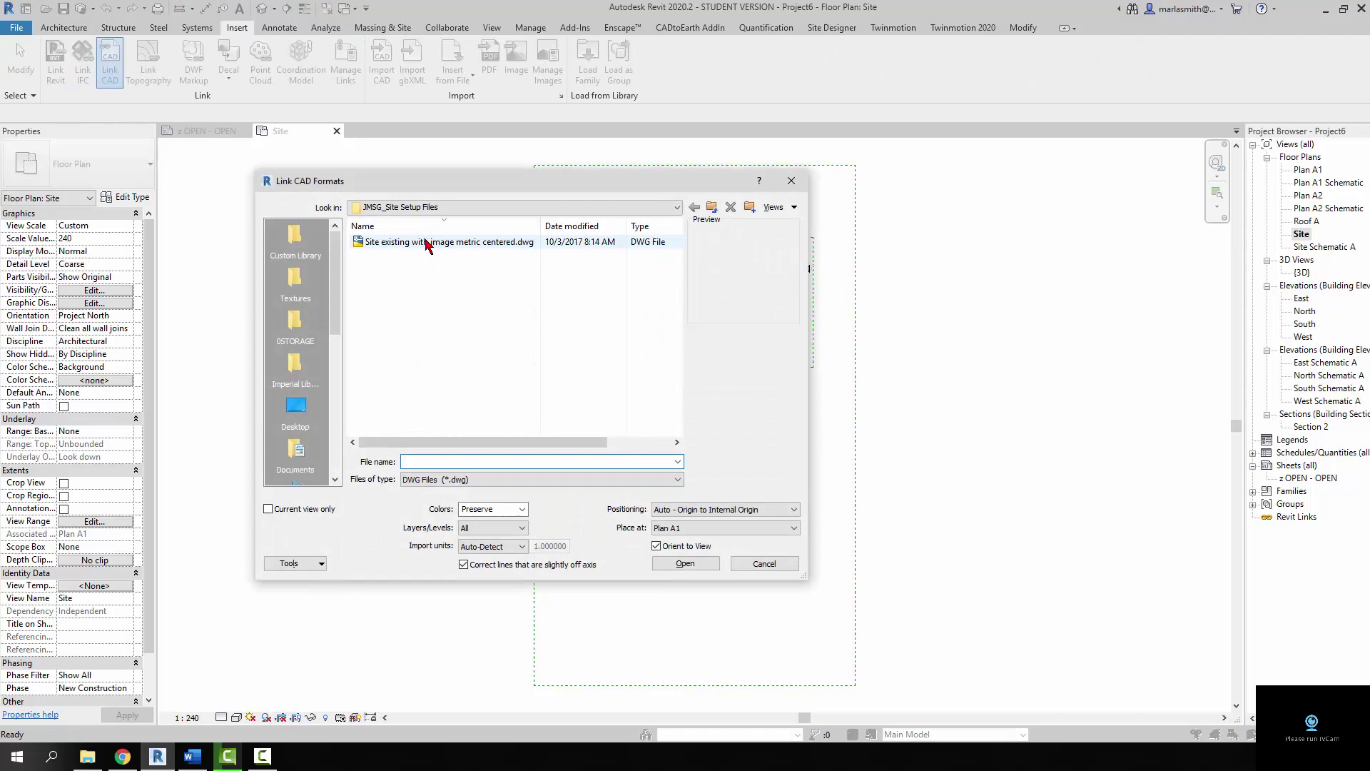
left_click(423, 244)
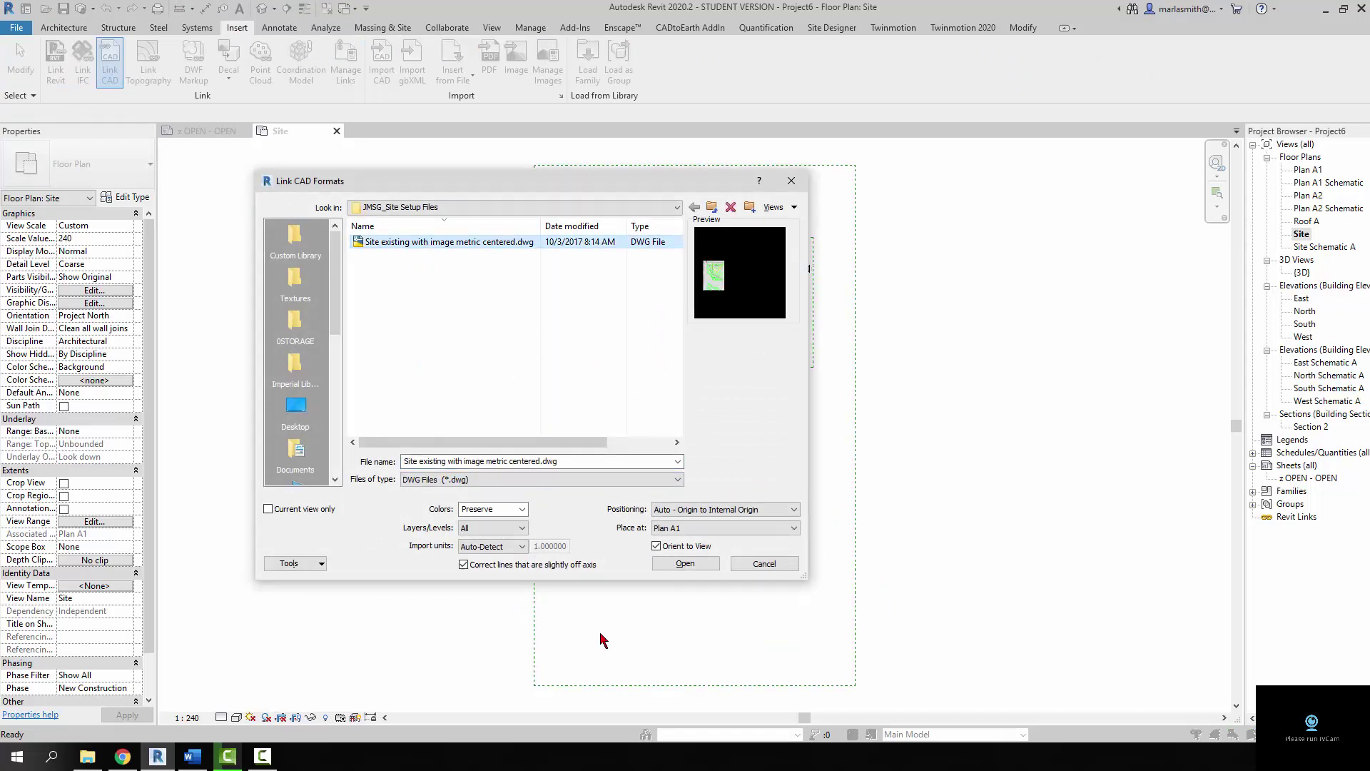
left_click(523, 510)
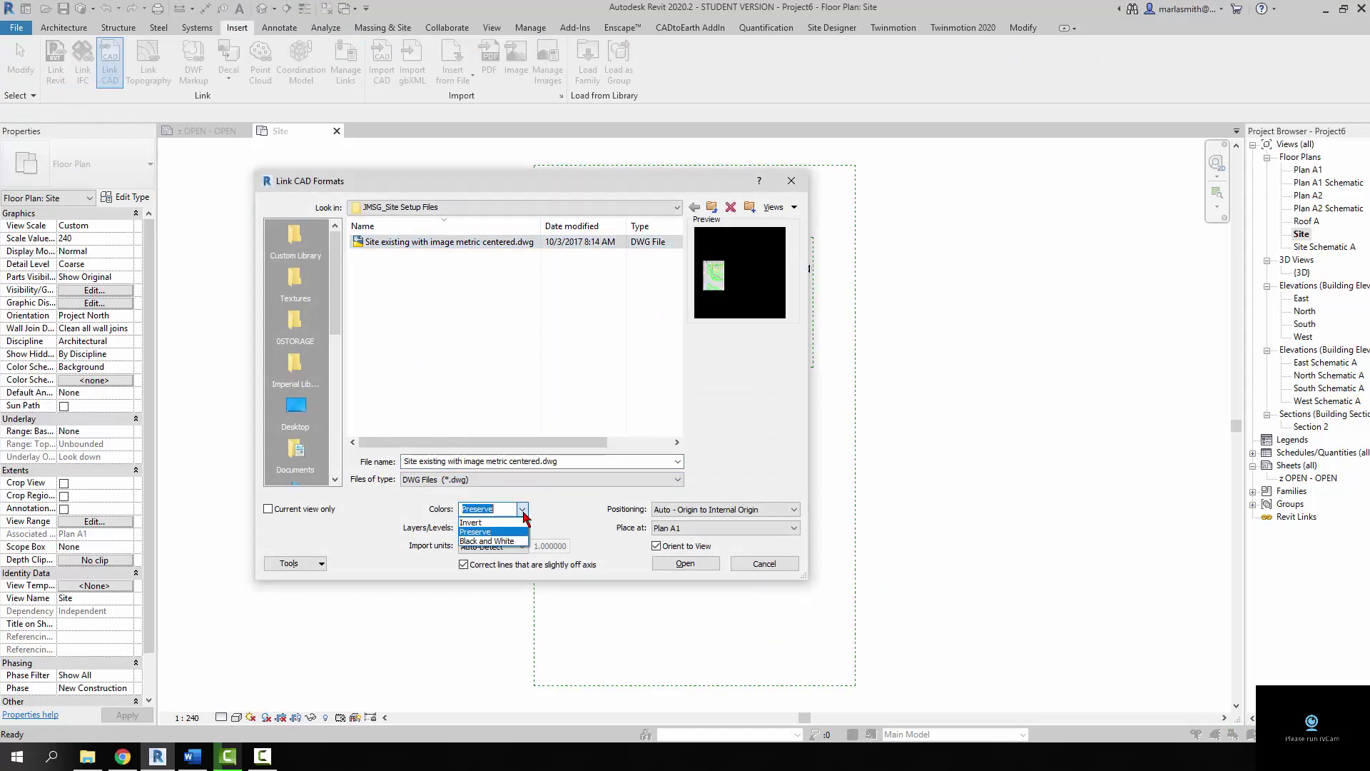
left_click(472, 523)
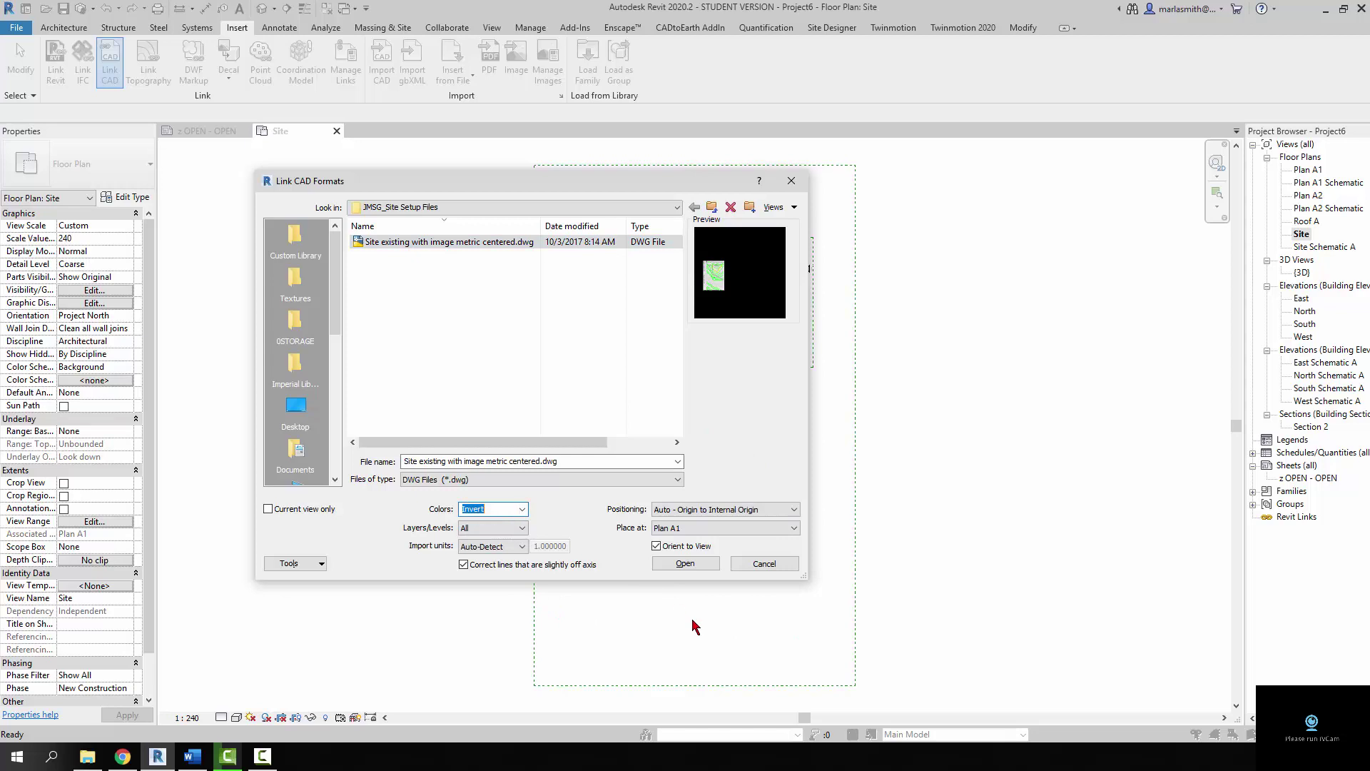
left_click(687, 564)
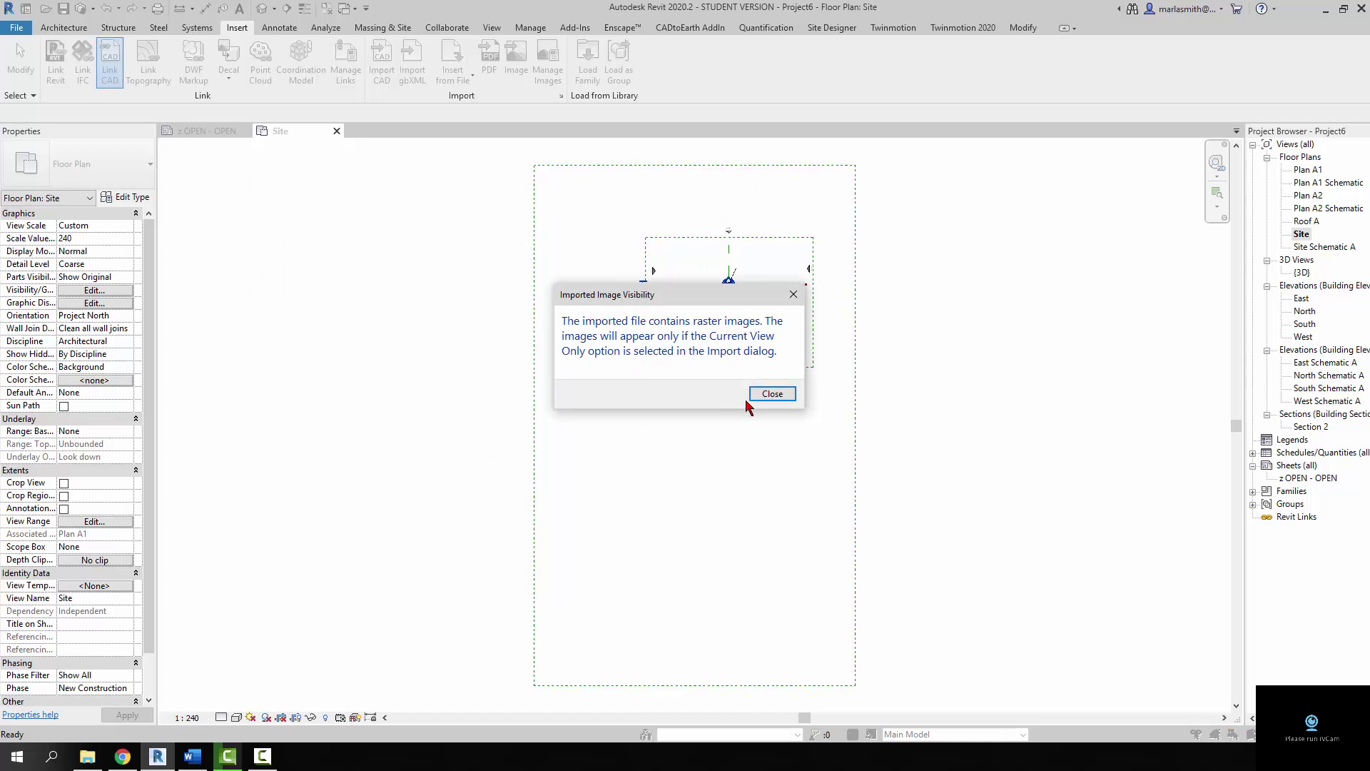
left_click(776, 394)
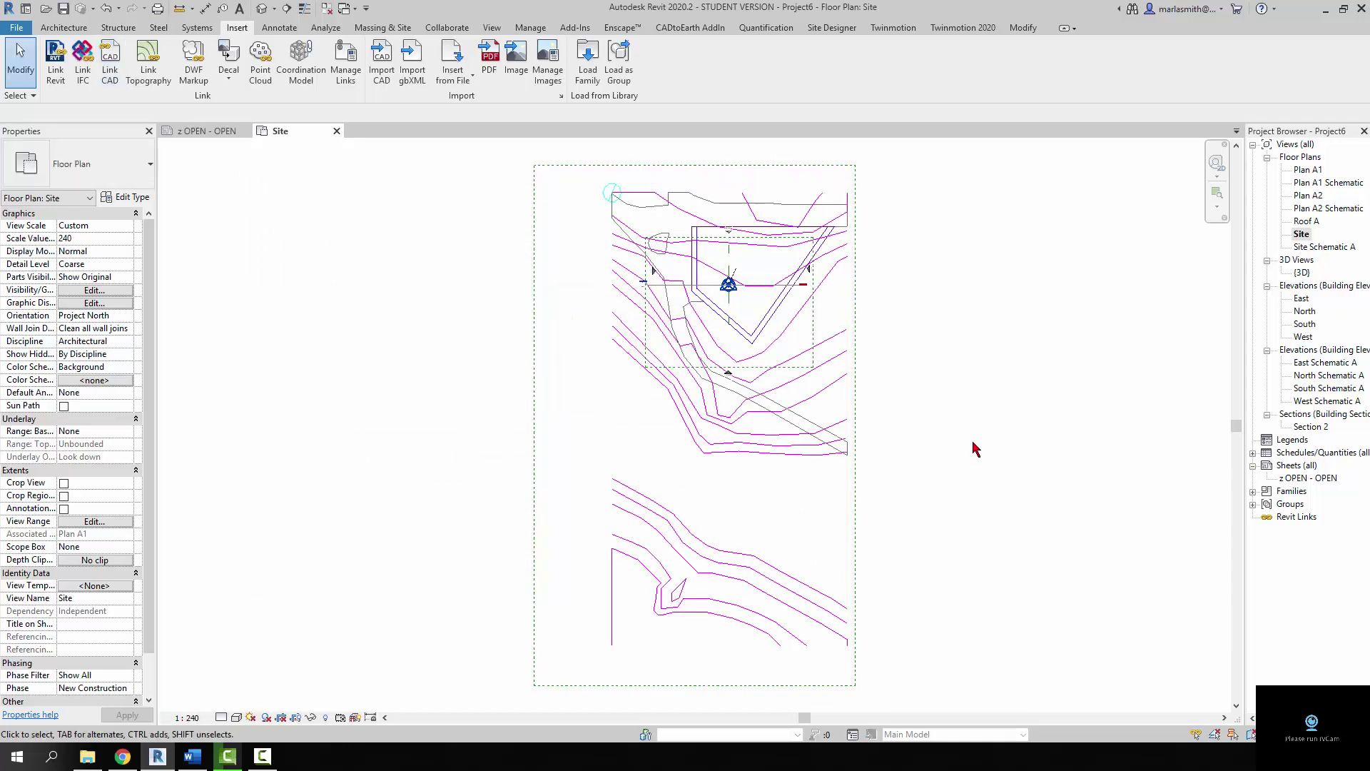
- Move the linked site drawing about 9299 mm so the triangular building outline surrounds the origin marker at the reference lines' crossing
scroll(935, 298, "up", 2)
scroll(872, 379, "up", 2)
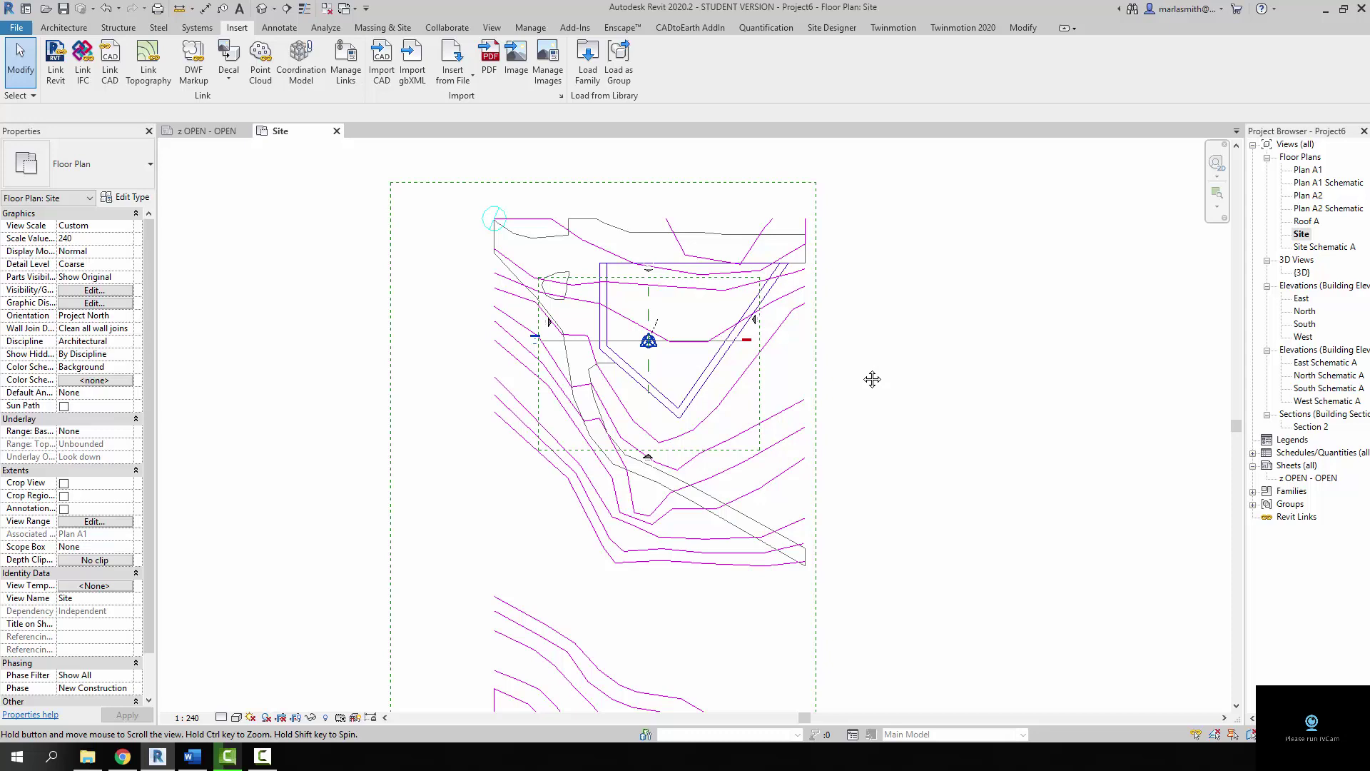
scroll(750, 451, "up", 2)
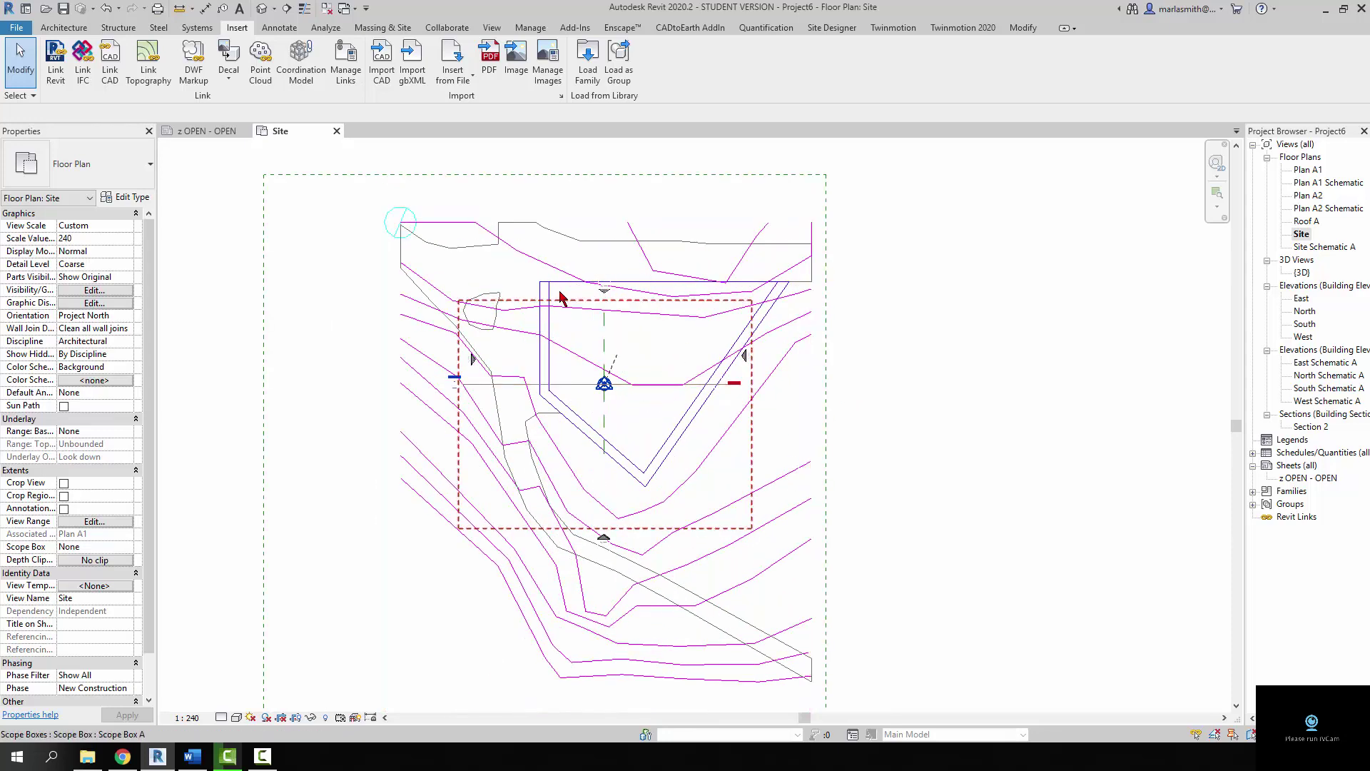
left_click(678, 459)
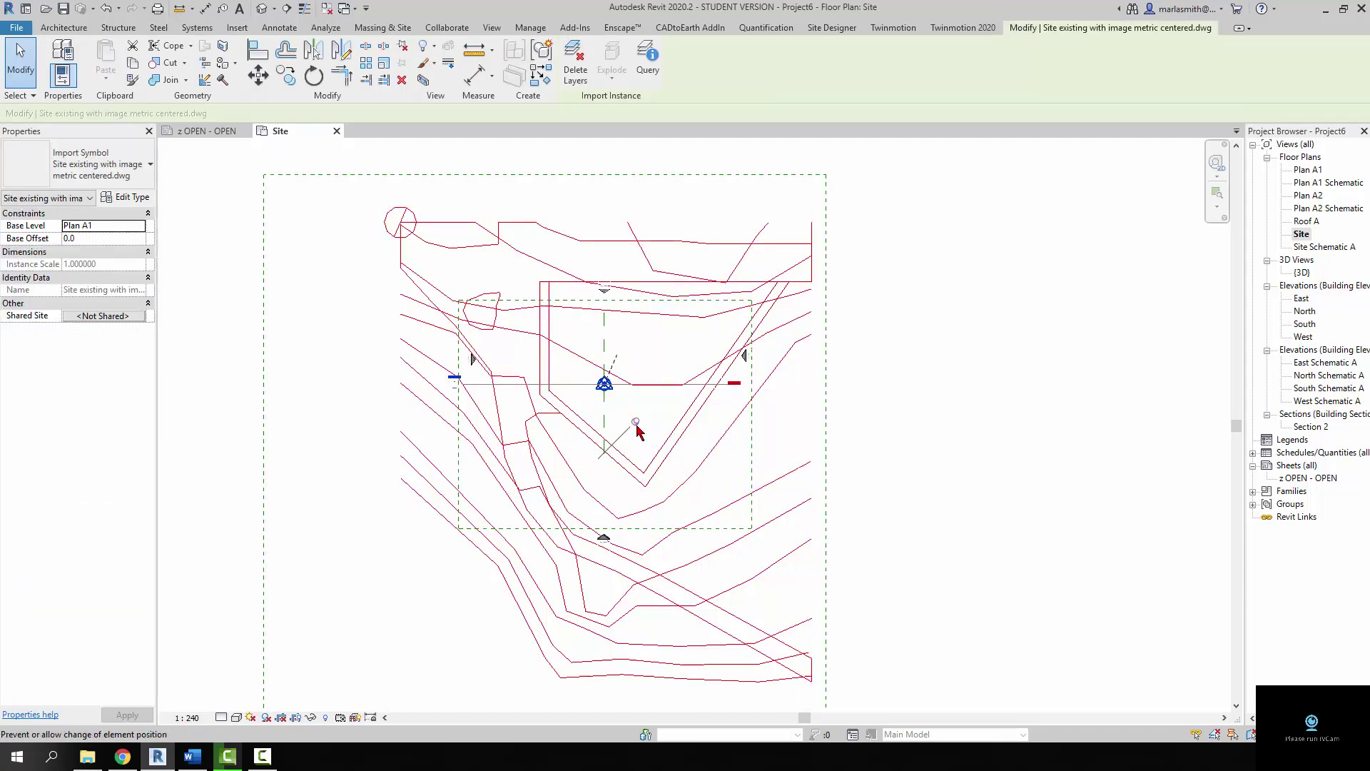
key("m")
key("v")
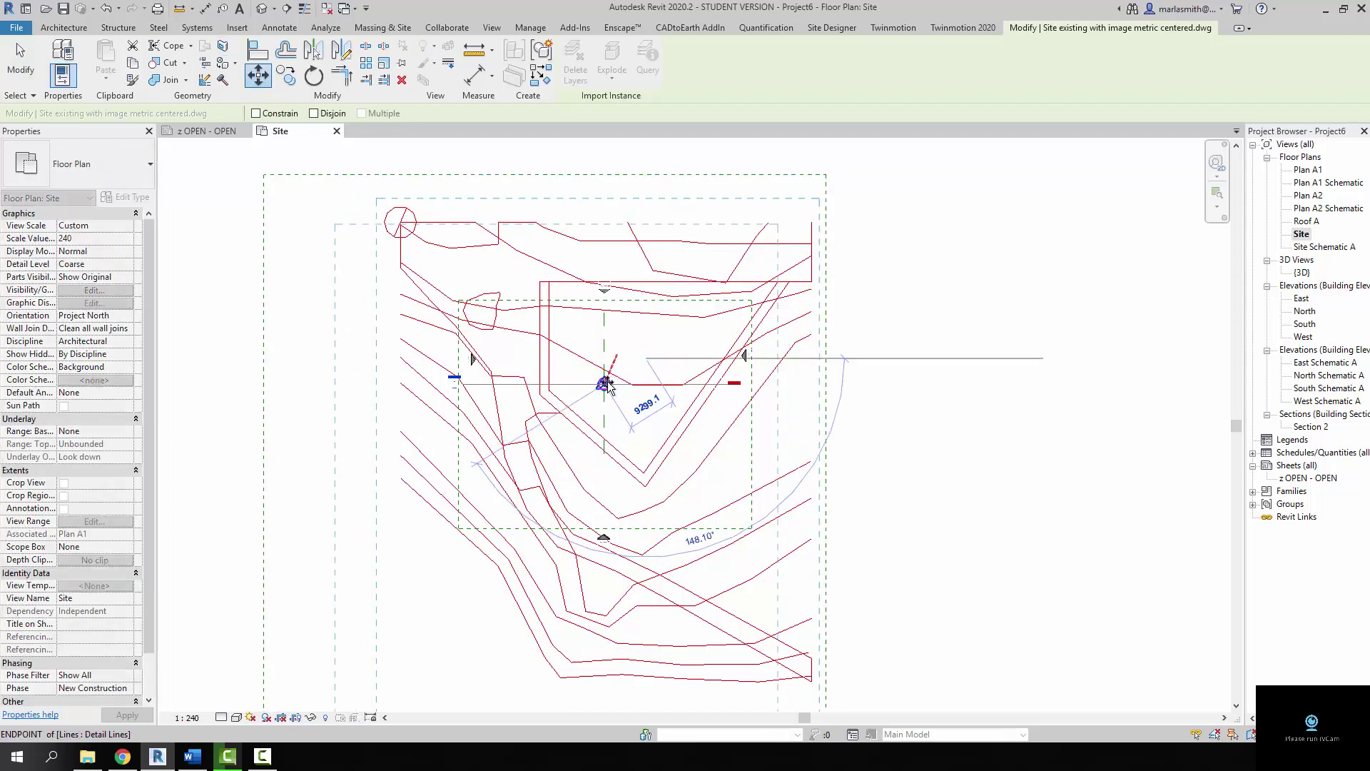
left_click(576, 380)
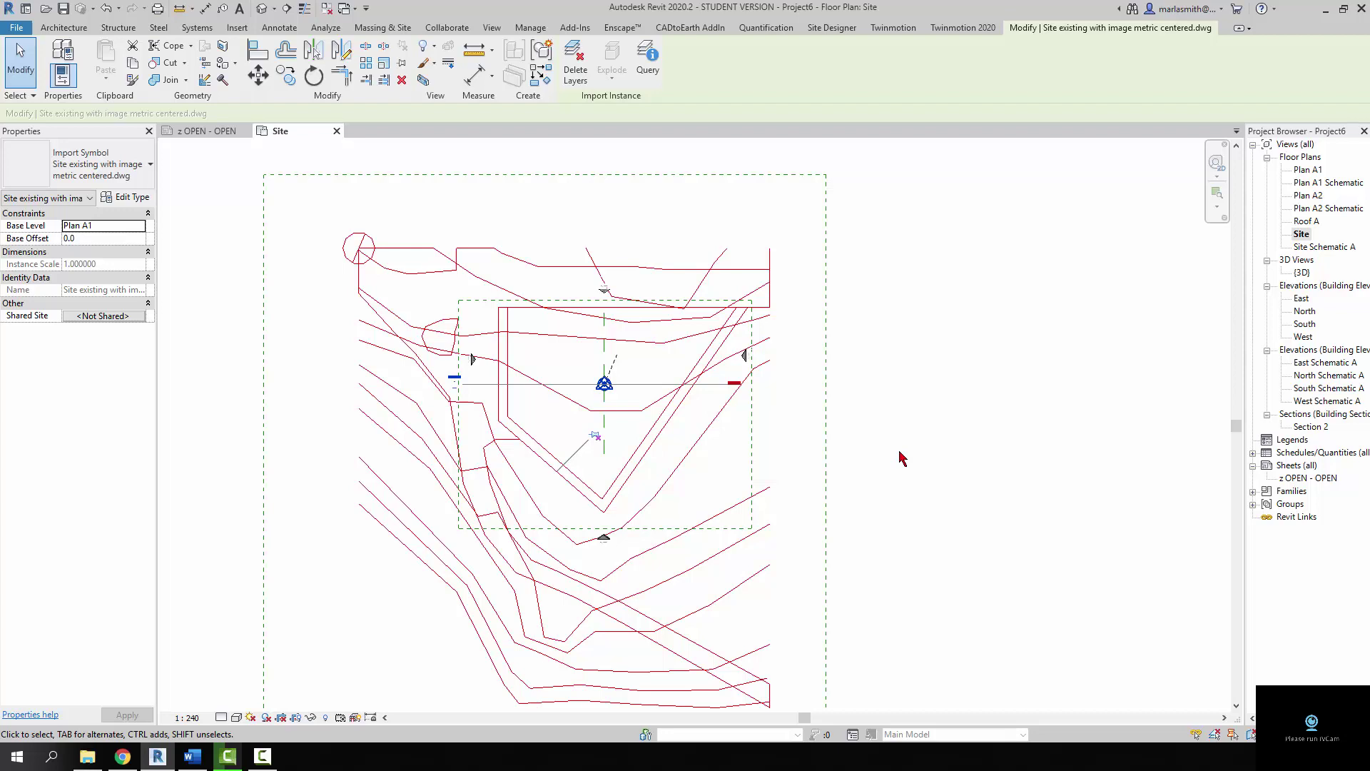
scroll(542, 353, "down", 2)
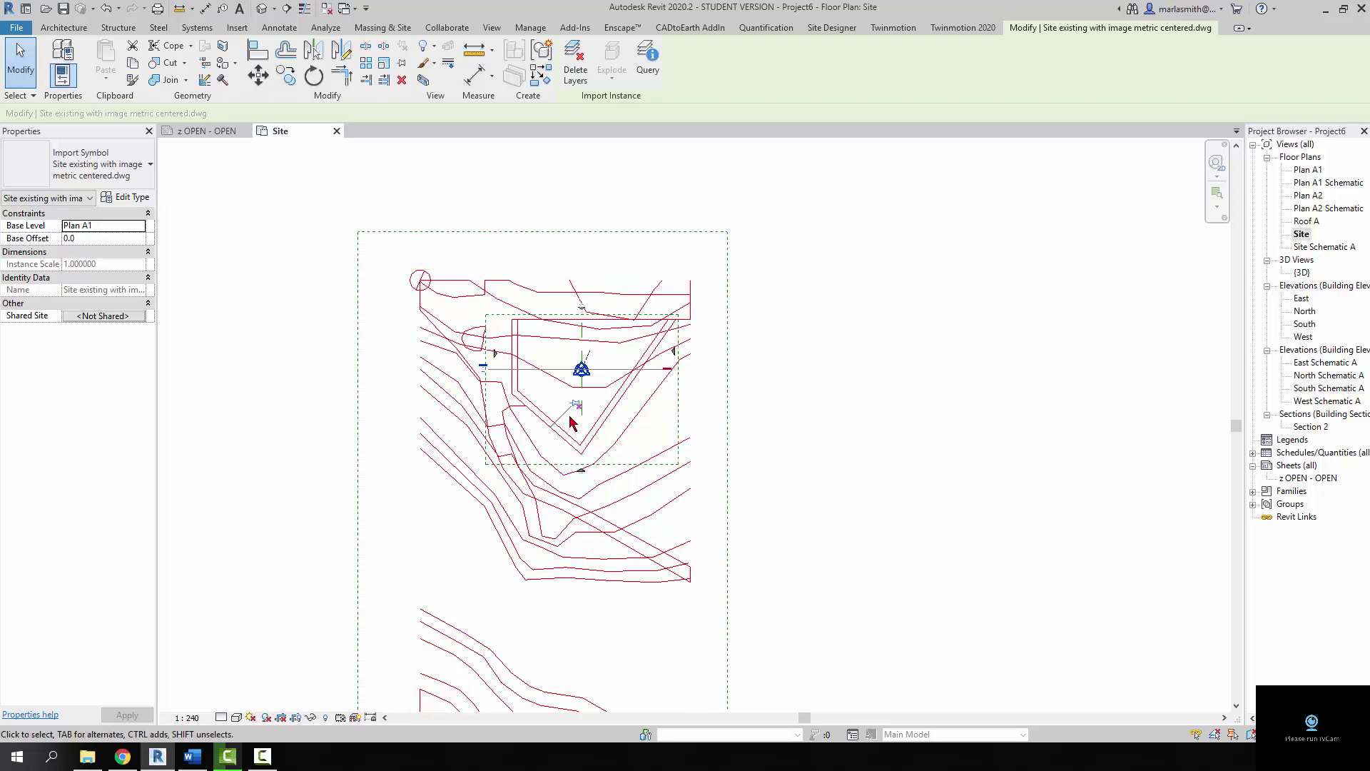
key("Escape")
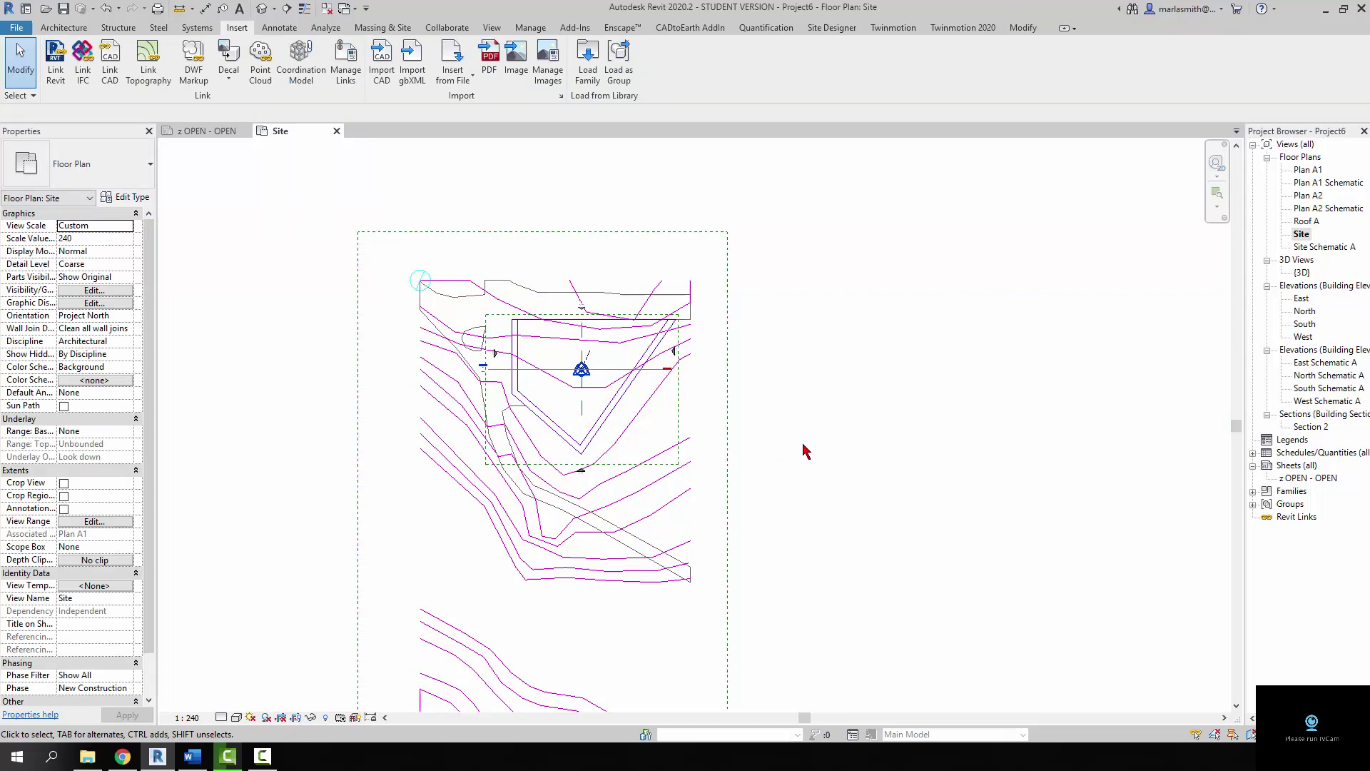
- Create a toposurface in the 3D view from the linked site drawing, using only the points of the 0Contours Final layer
left_click(263, 10)
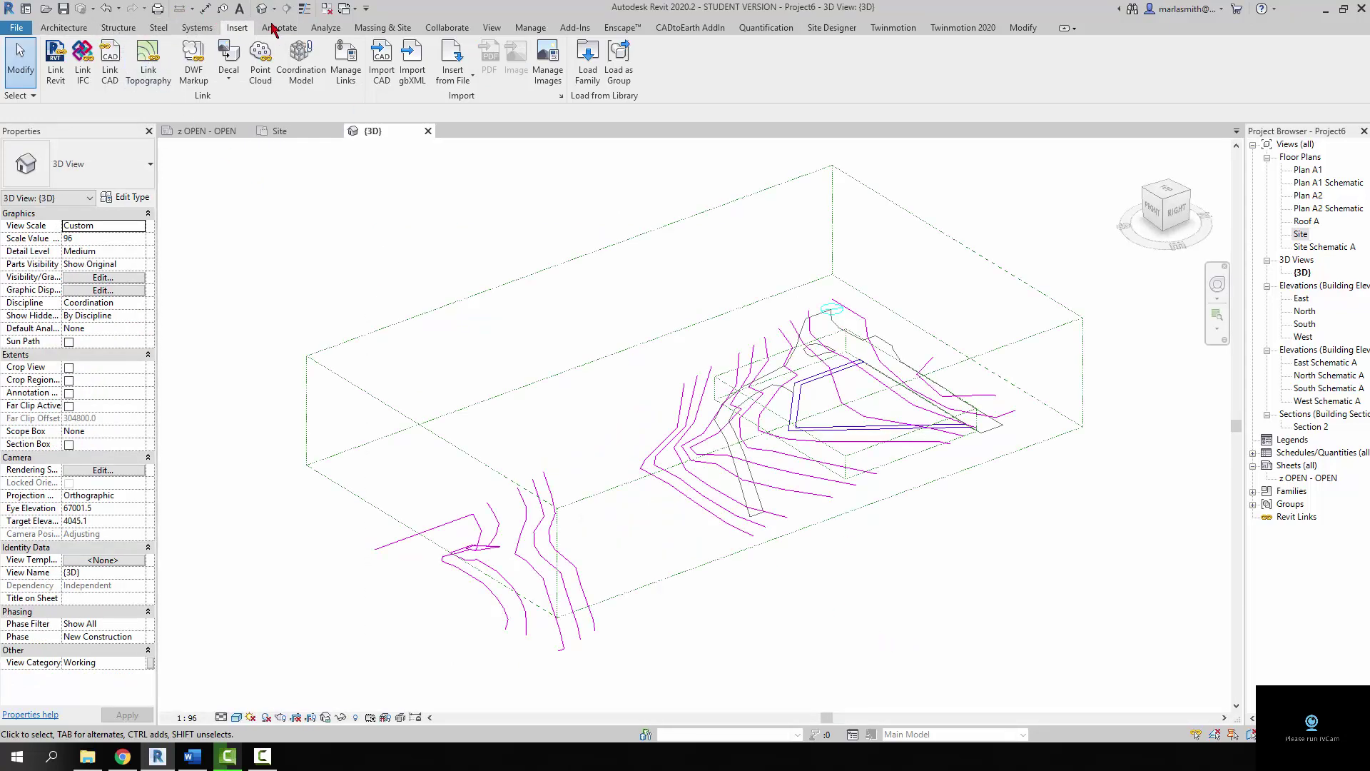
left_click(383, 27)
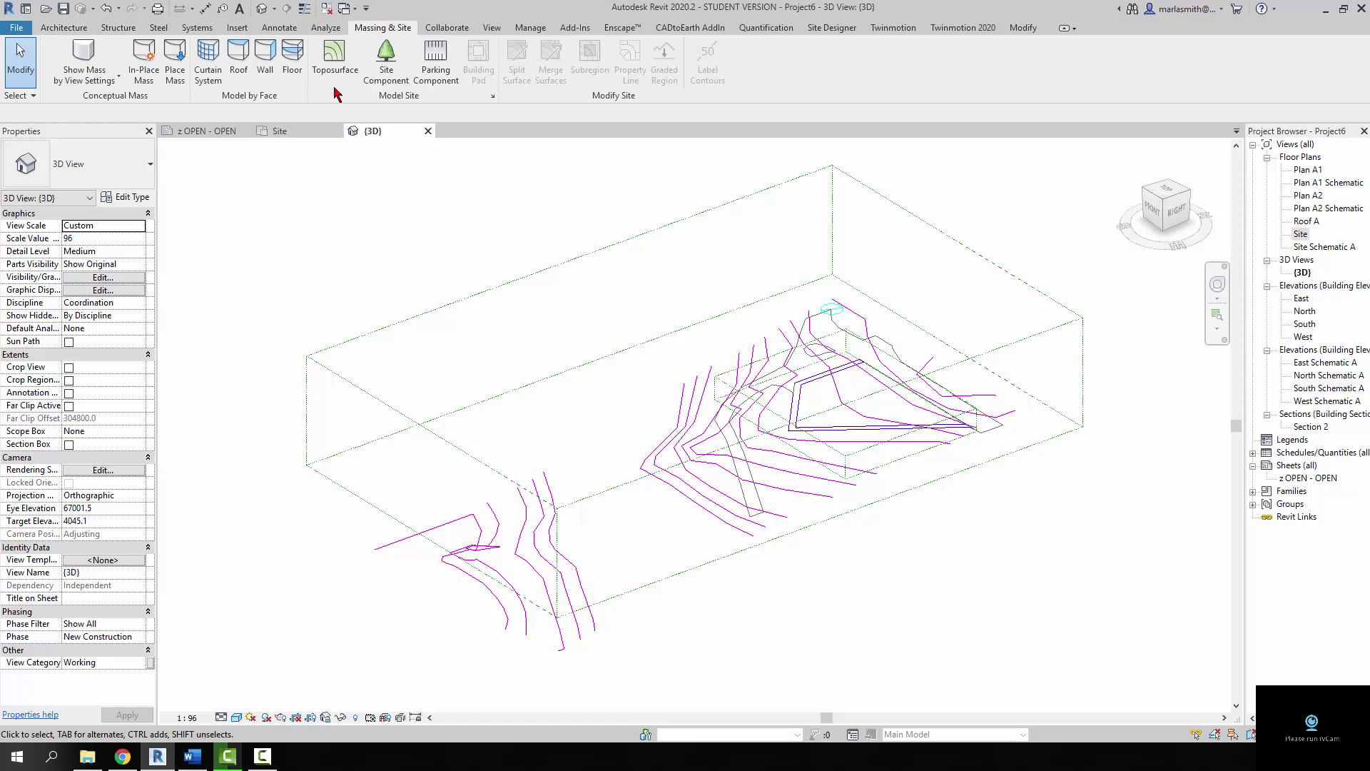
left_click(333, 65)
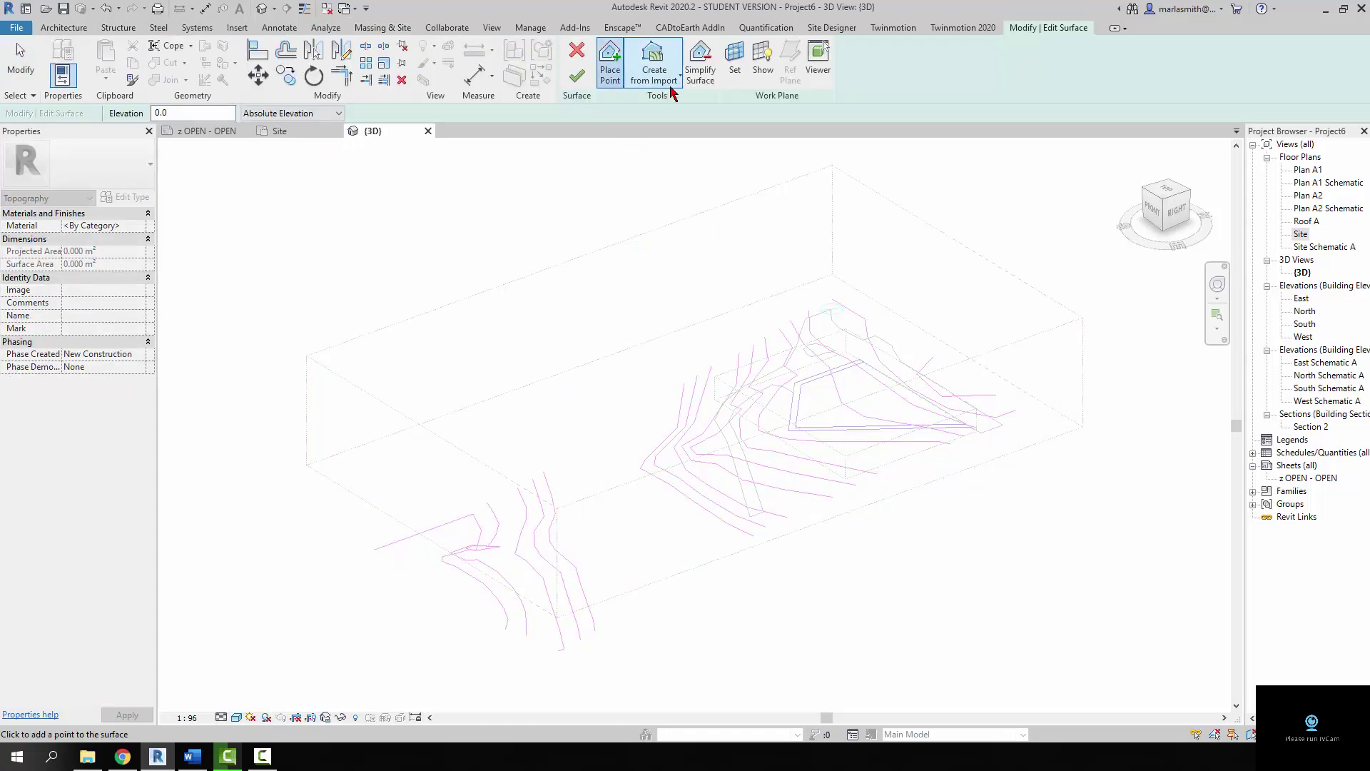
left_click(673, 91)
left_click(652, 112)
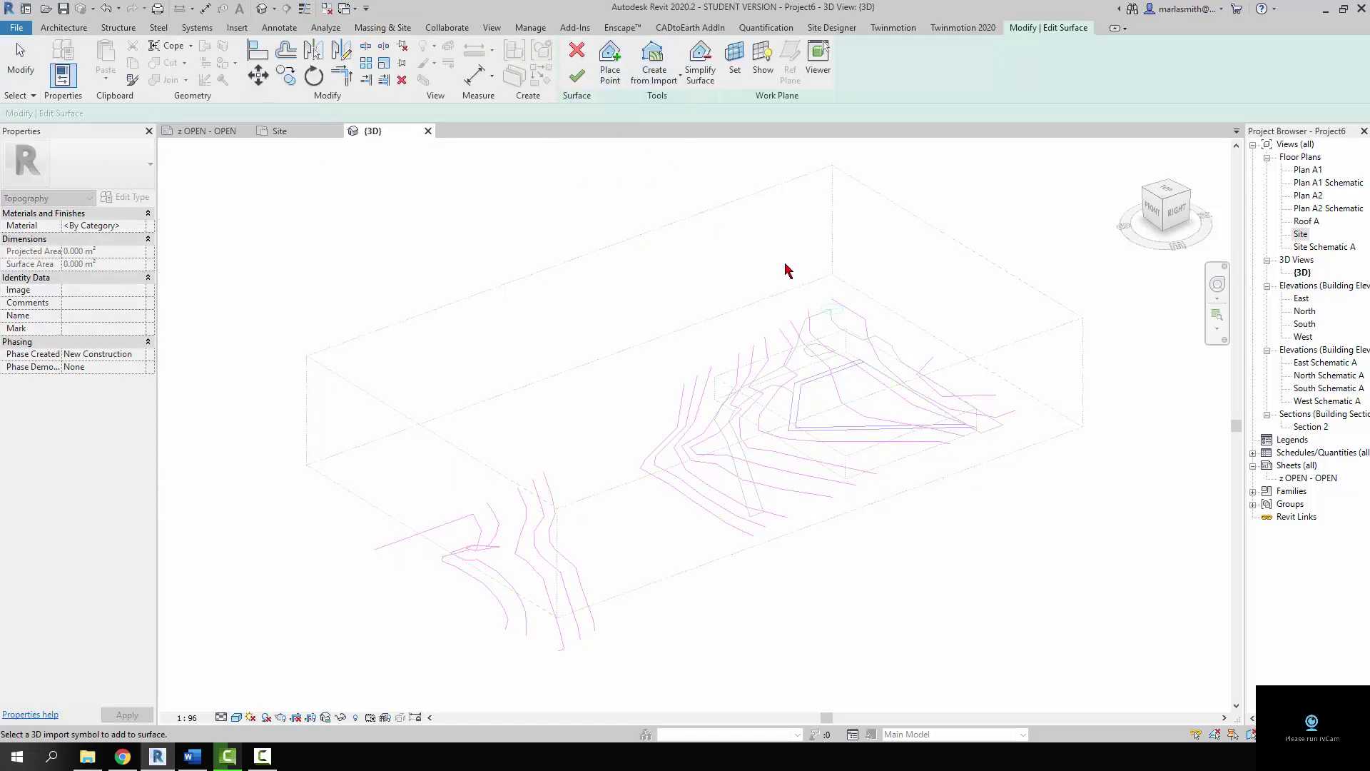
left_click(806, 346)
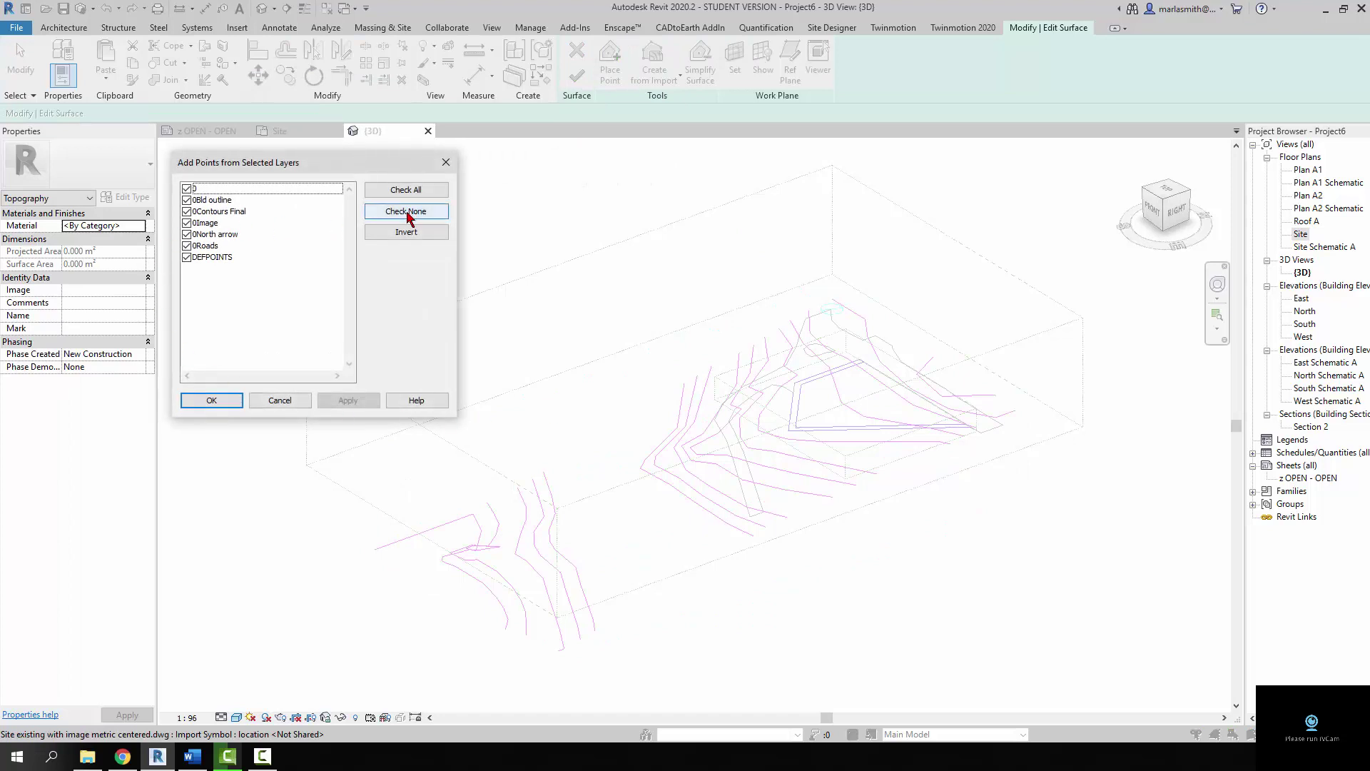
left_click(398, 212)
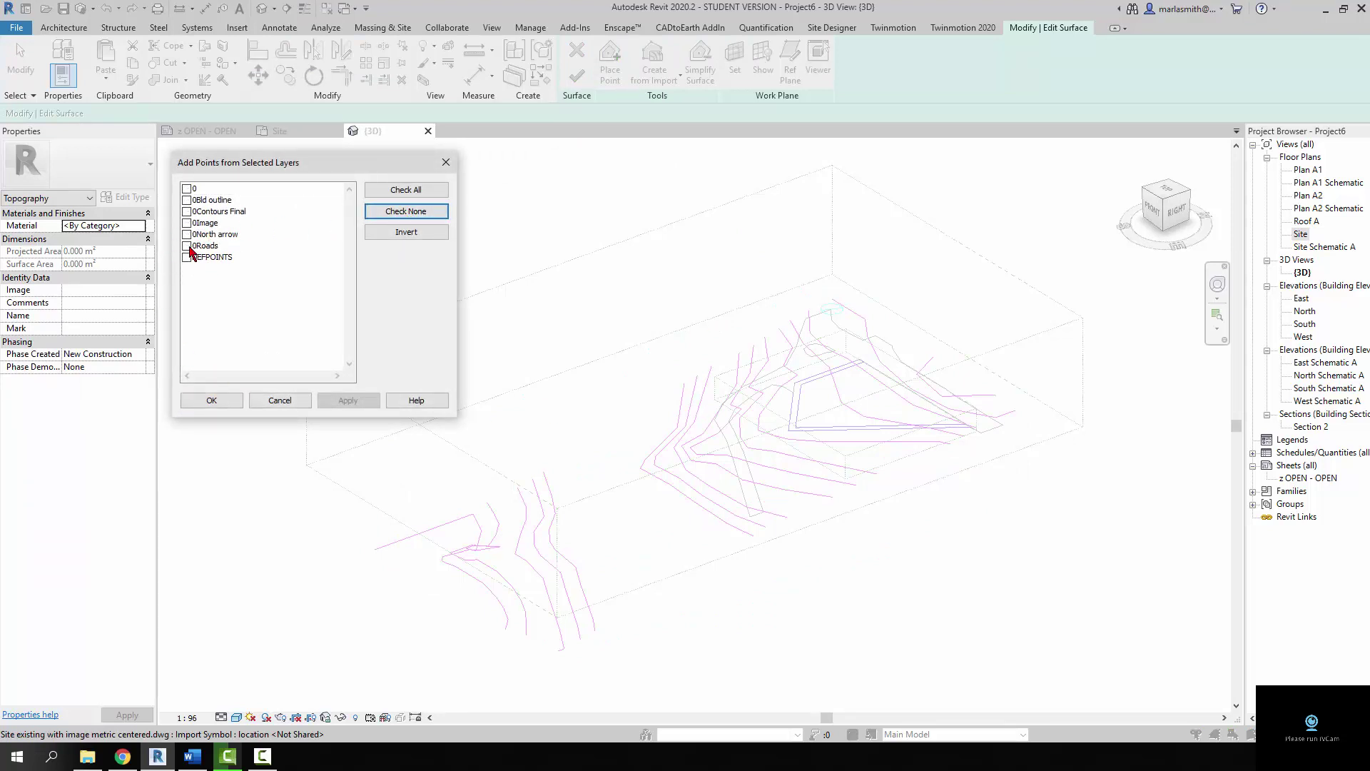
left_click(187, 212)
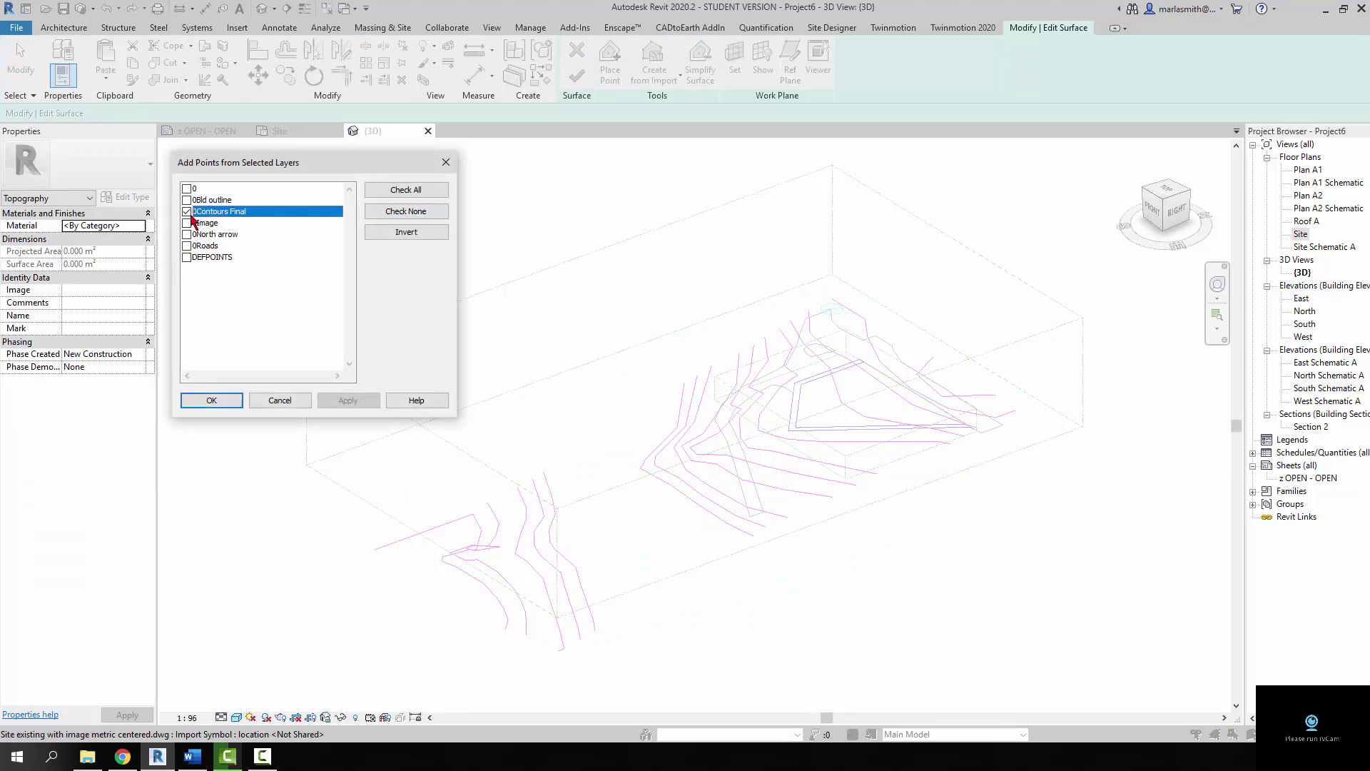
left_click(212, 401)
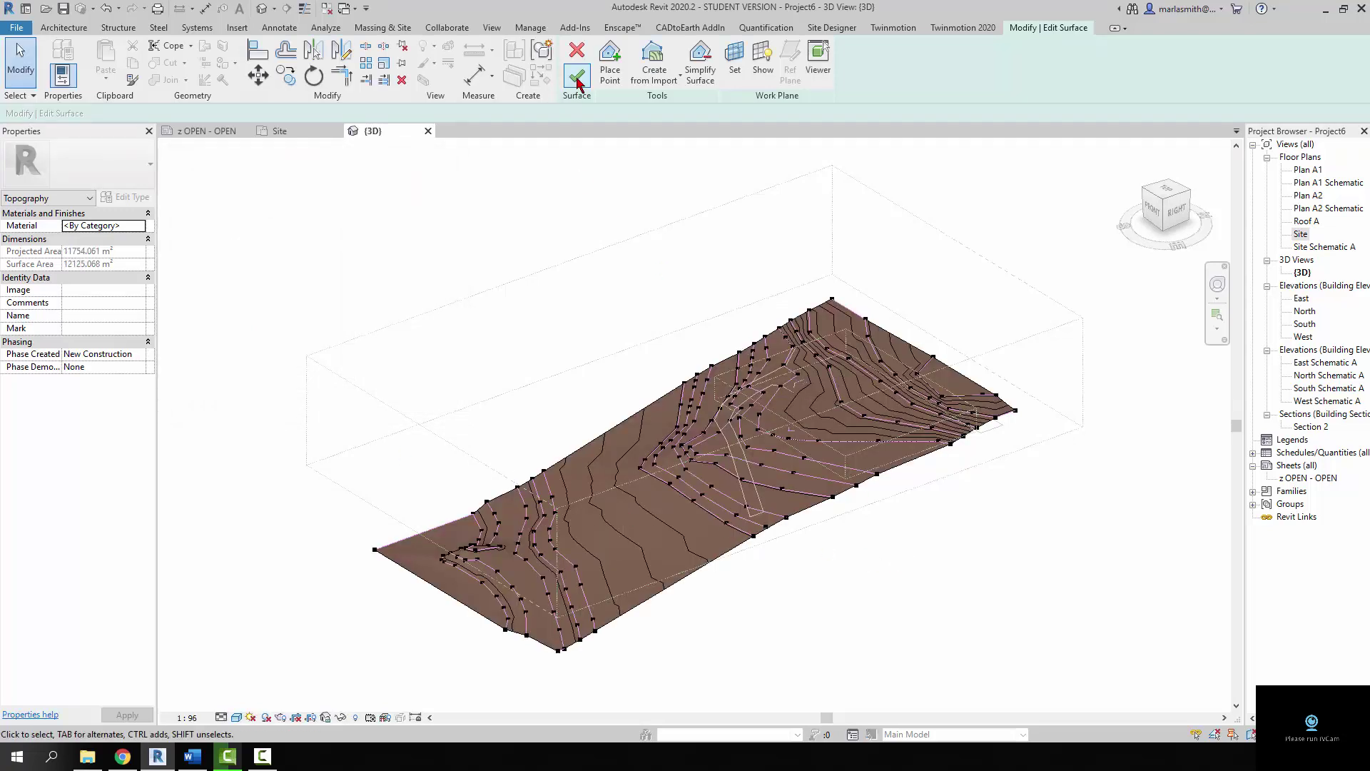
left_click(577, 77)
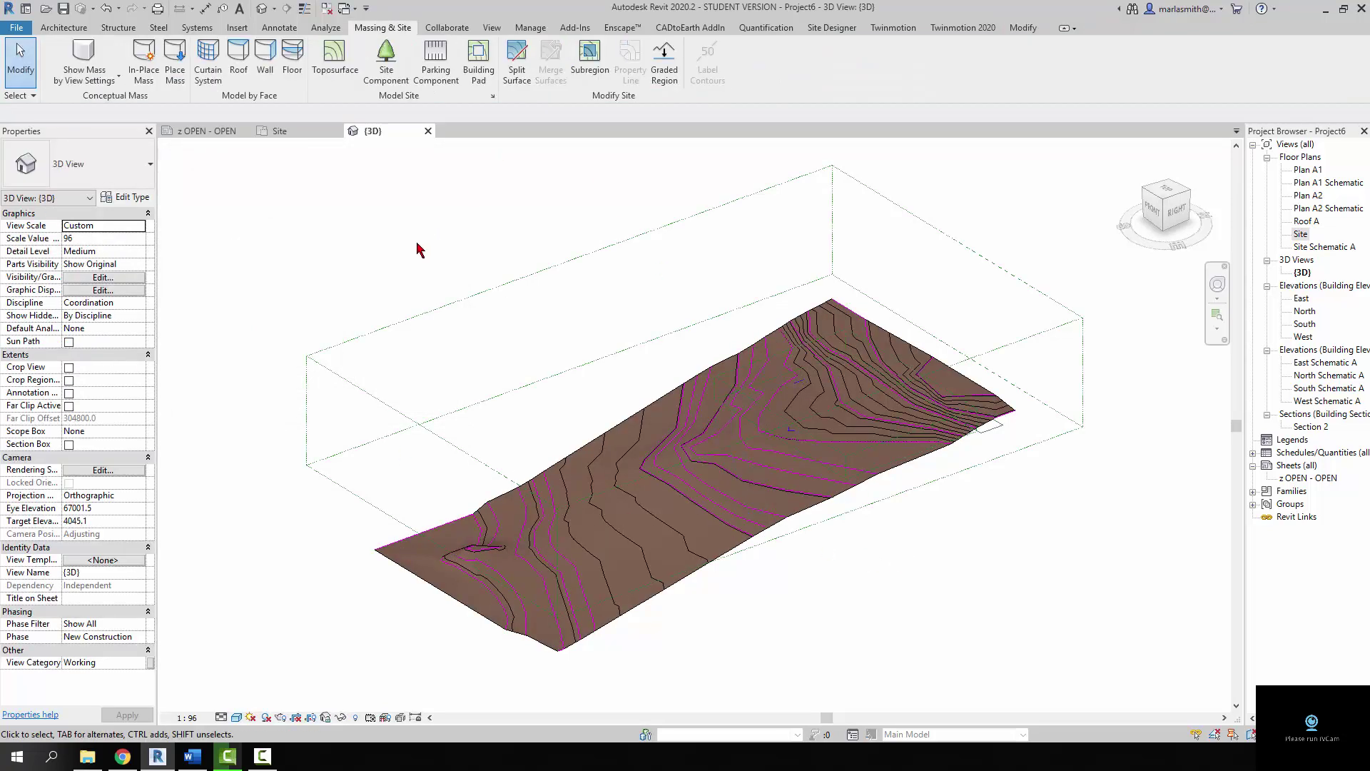
- Assign the Site - Sand material to the toposurface, with render appearance shading and an image fade of about 59
left_click(644, 432)
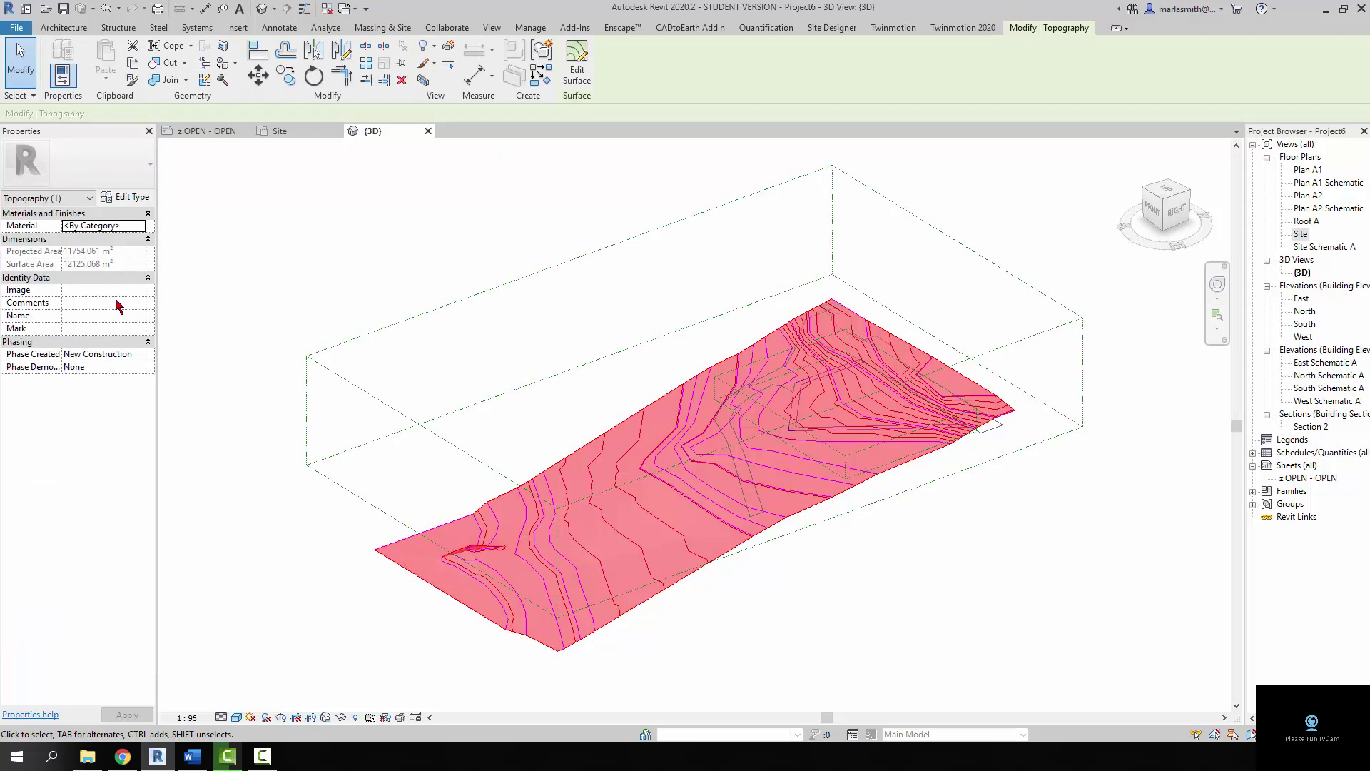
left_click(141, 225)
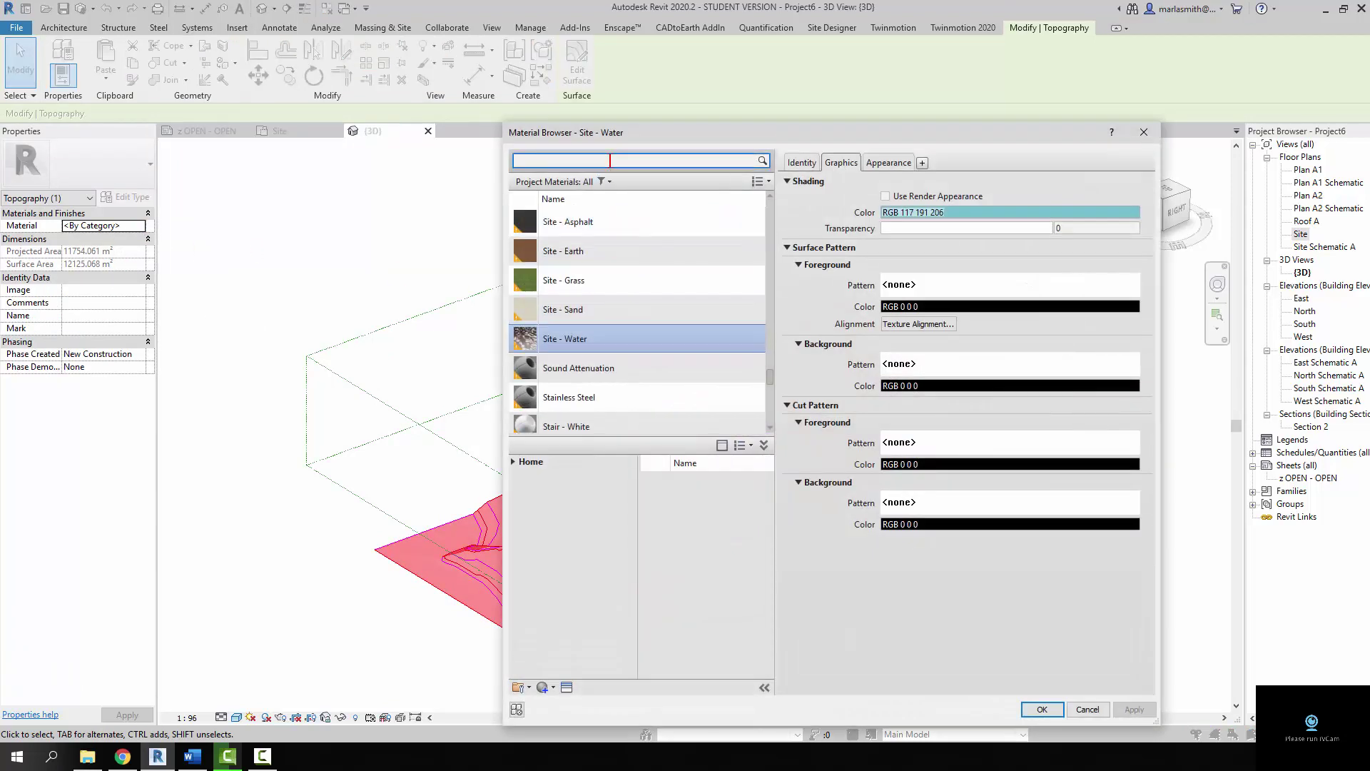
left_click(566, 320)
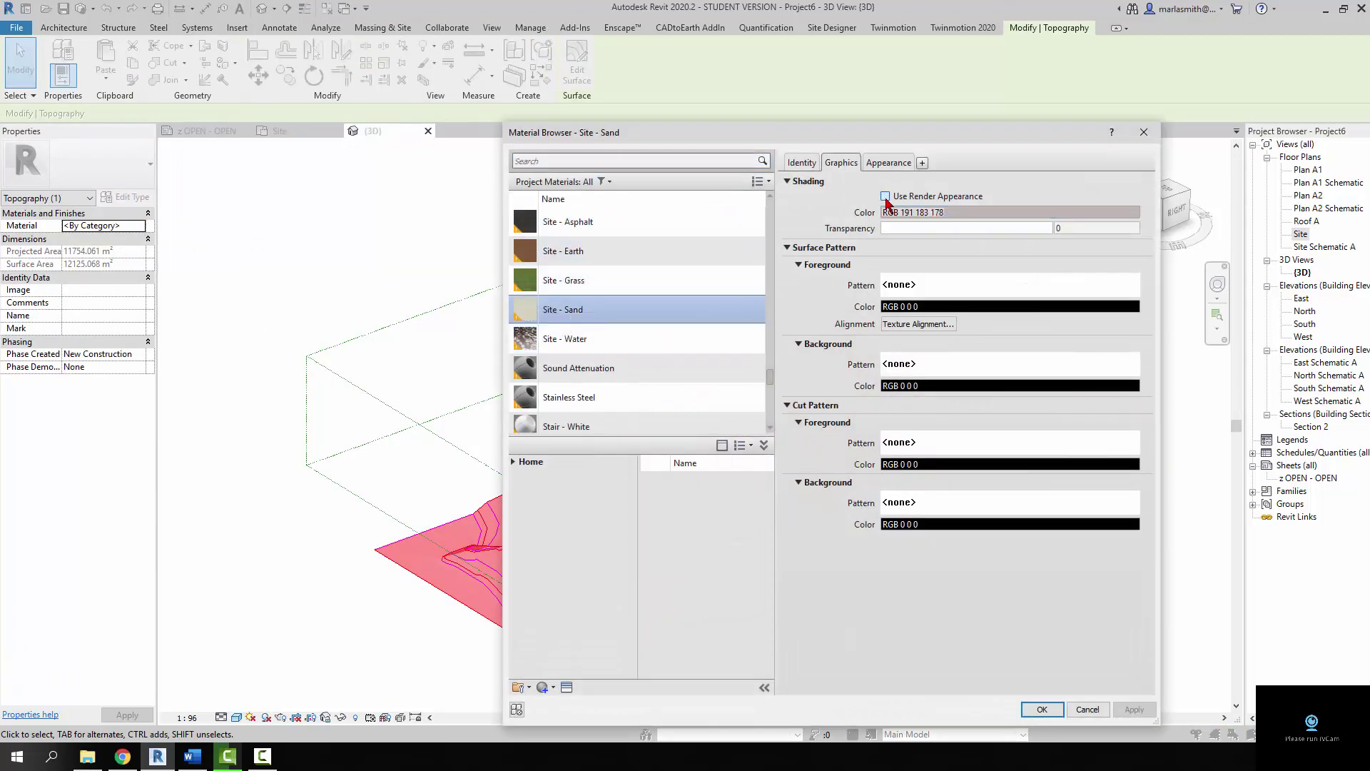
left_click(885, 195)
left_click(902, 163)
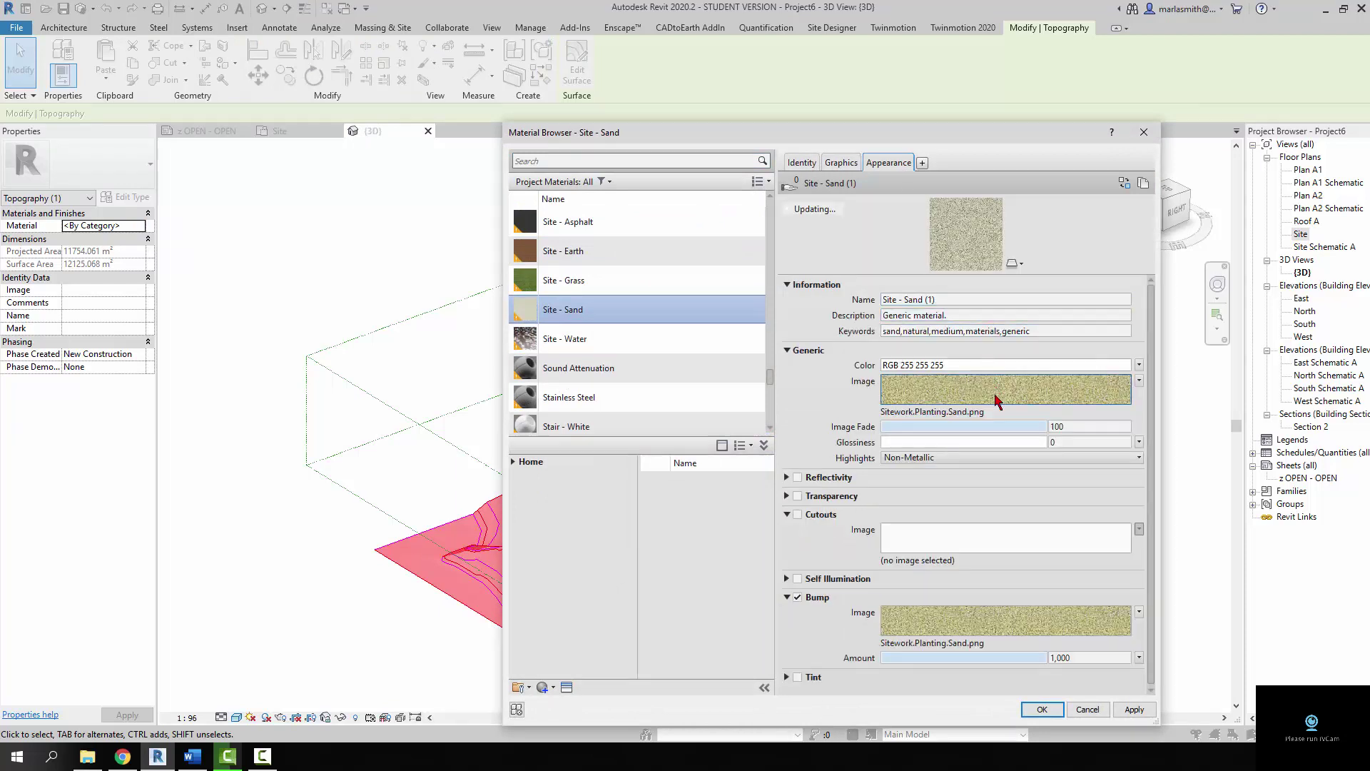
left_click_drag(999, 424, 979, 424)
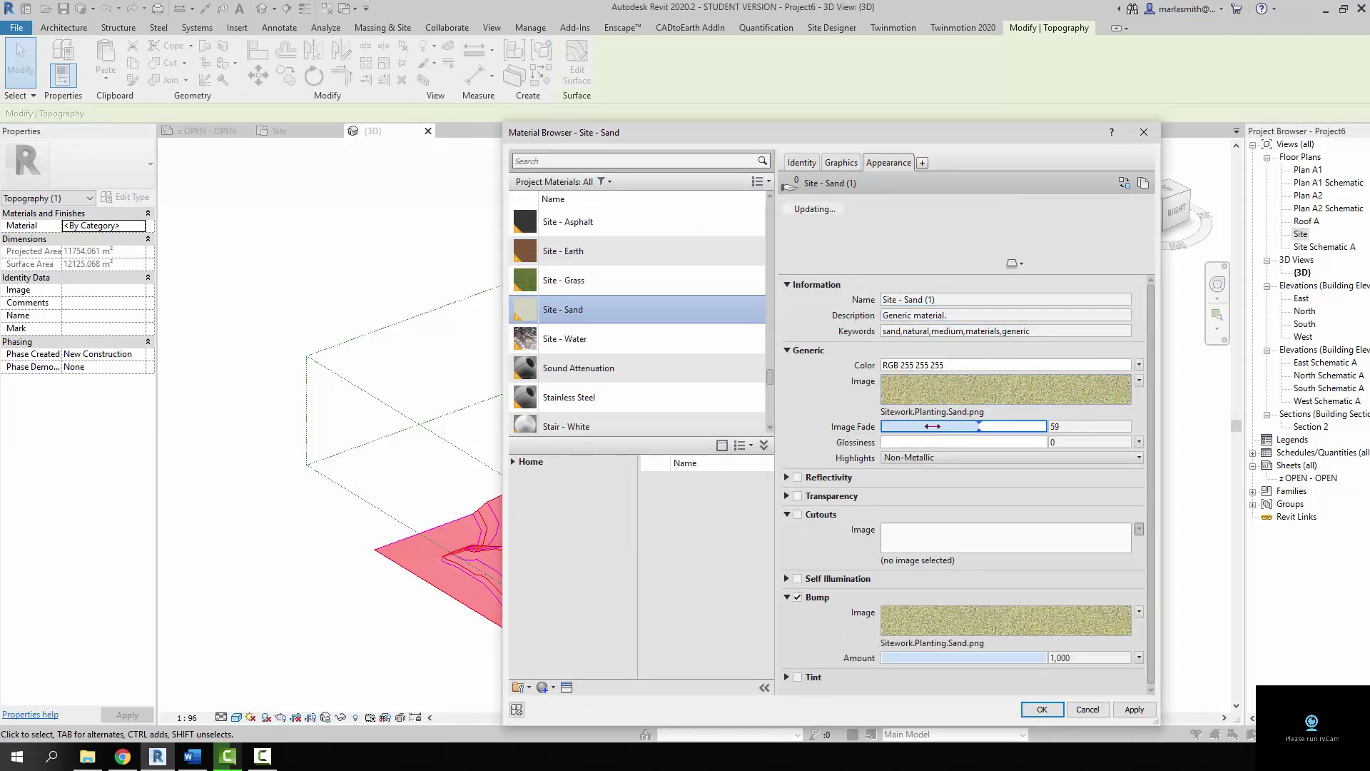
left_click(1042, 708)
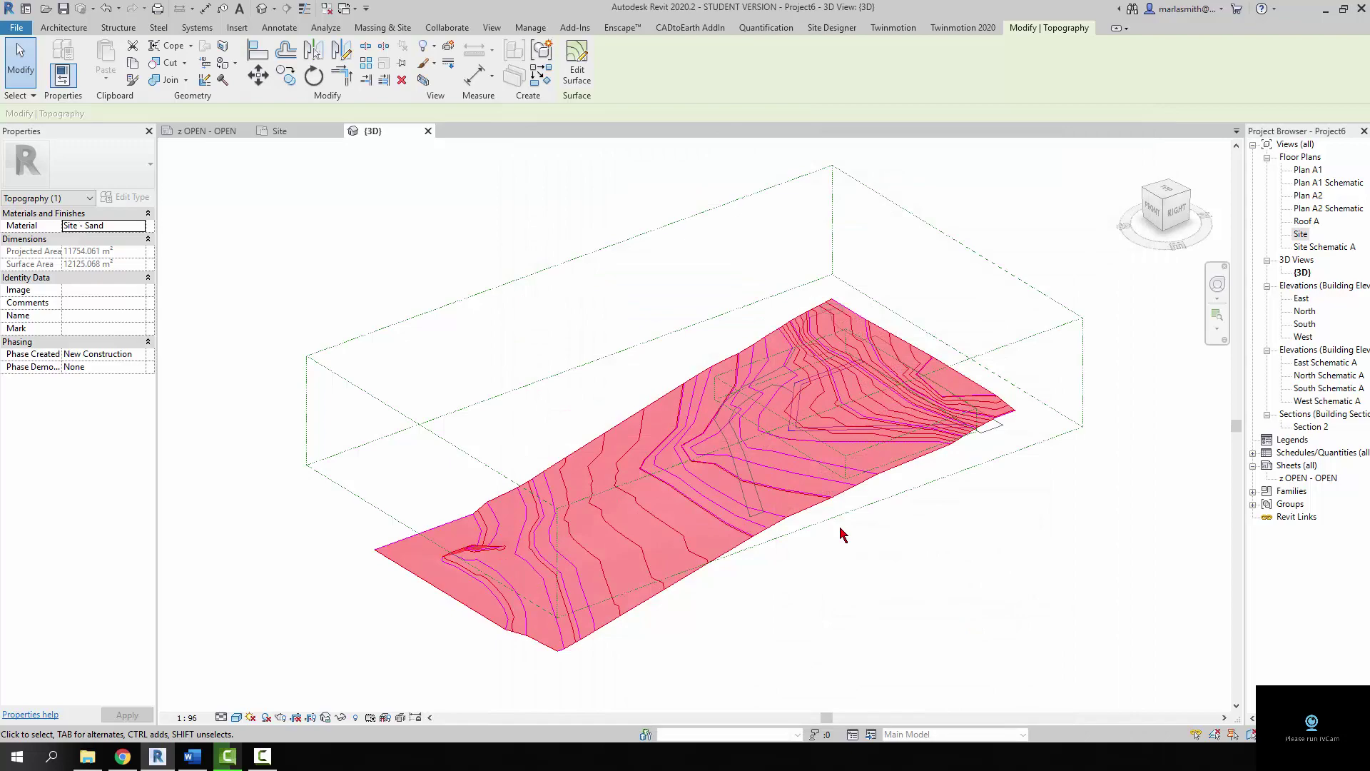
left_click(451, 244)
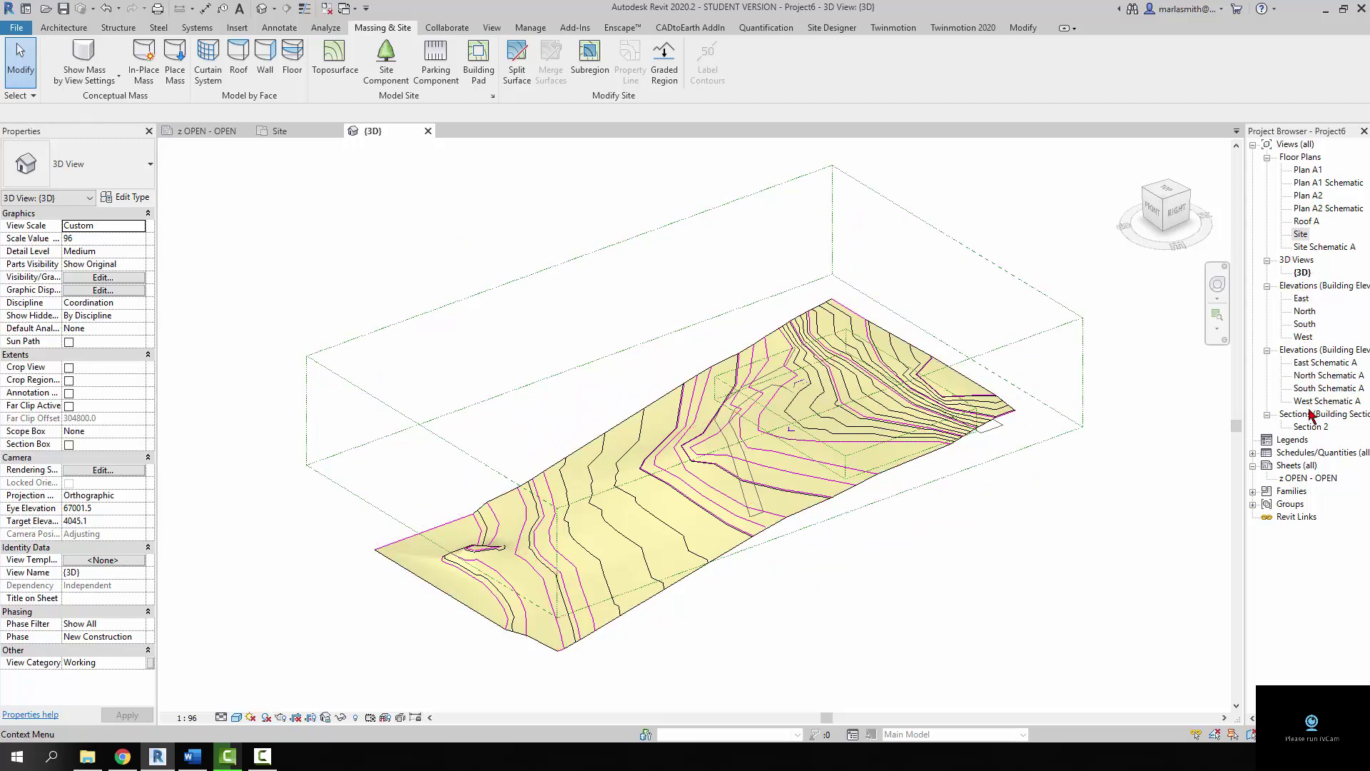
- Open the Site floor plan and set its visual style to Wireframe
double_click(1301, 235)
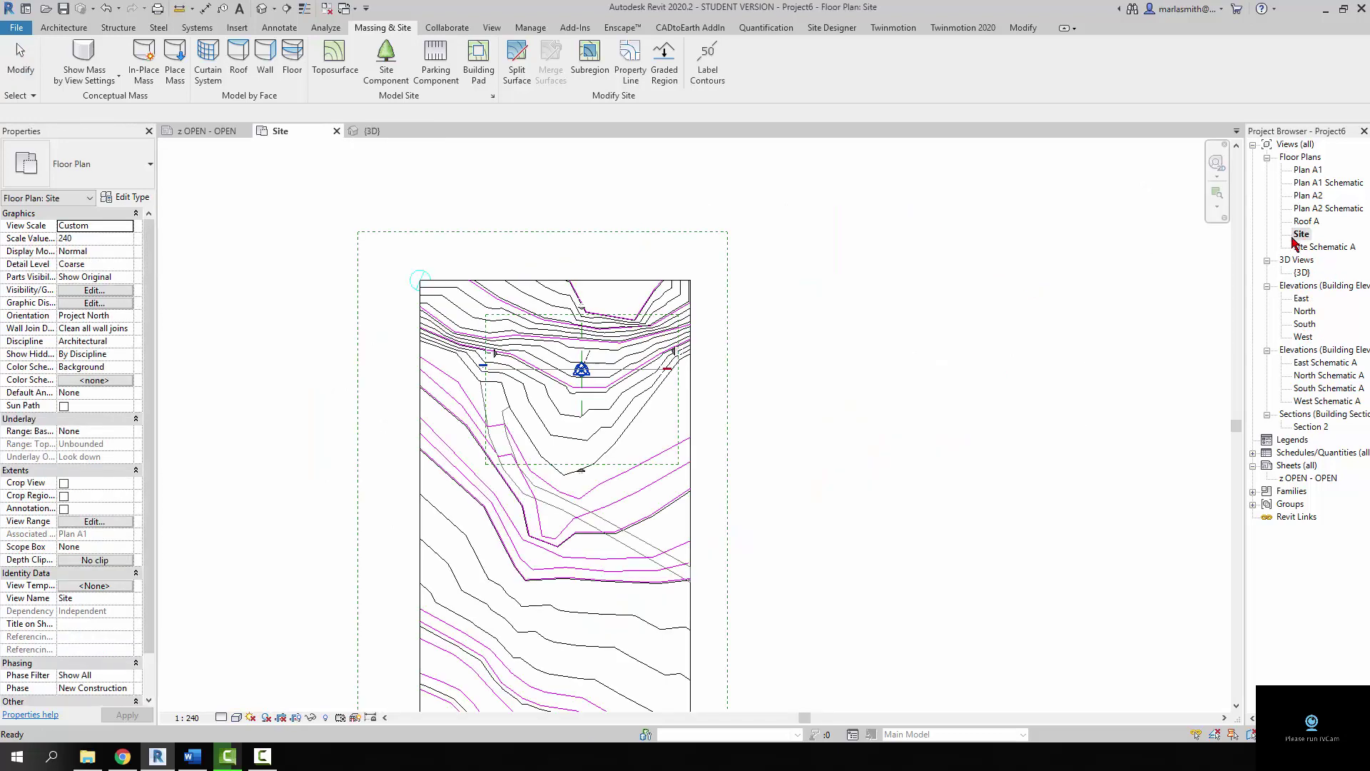
left_click(236, 717)
left_click(266, 631)
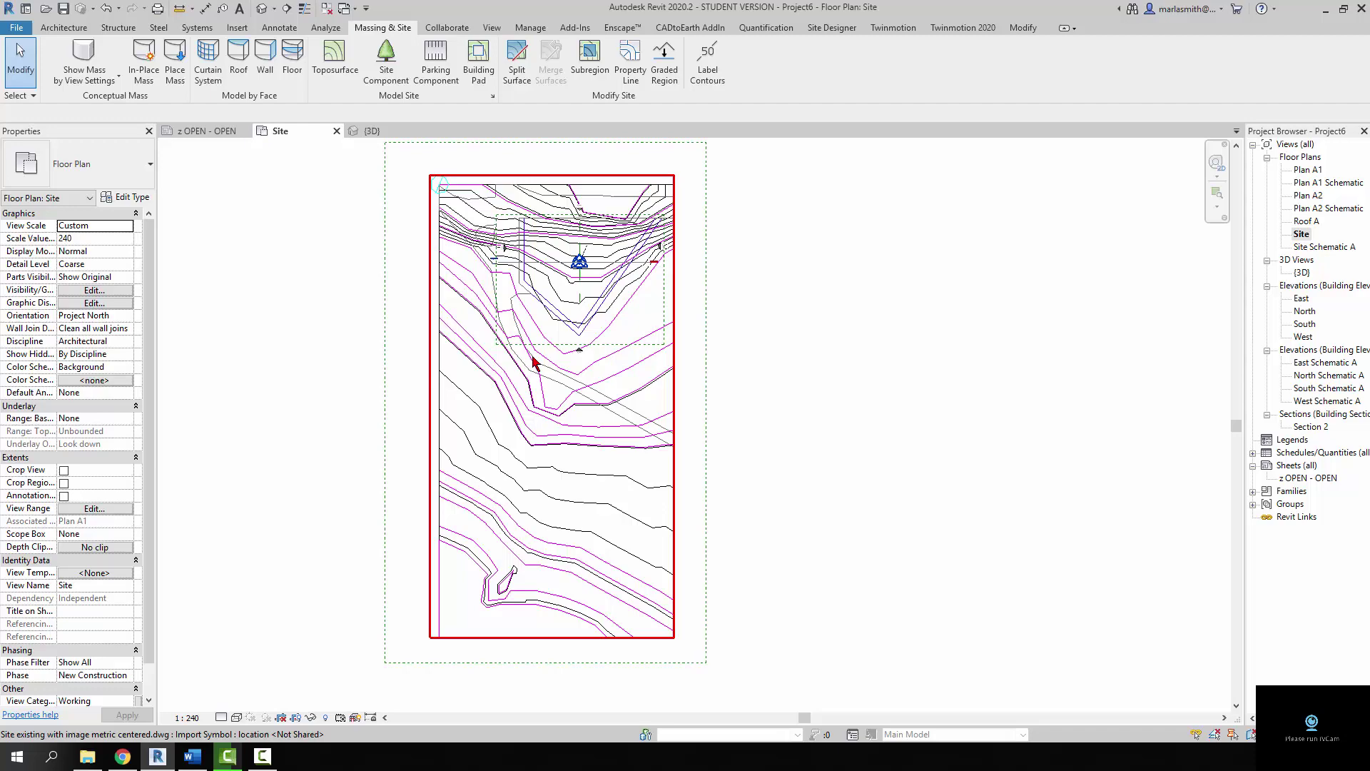
- Override the line color of the linked drawing's 0Roads layer to green RGB 000-128-064 in the Site floor plan
scroll(514, 343, "up", 5)
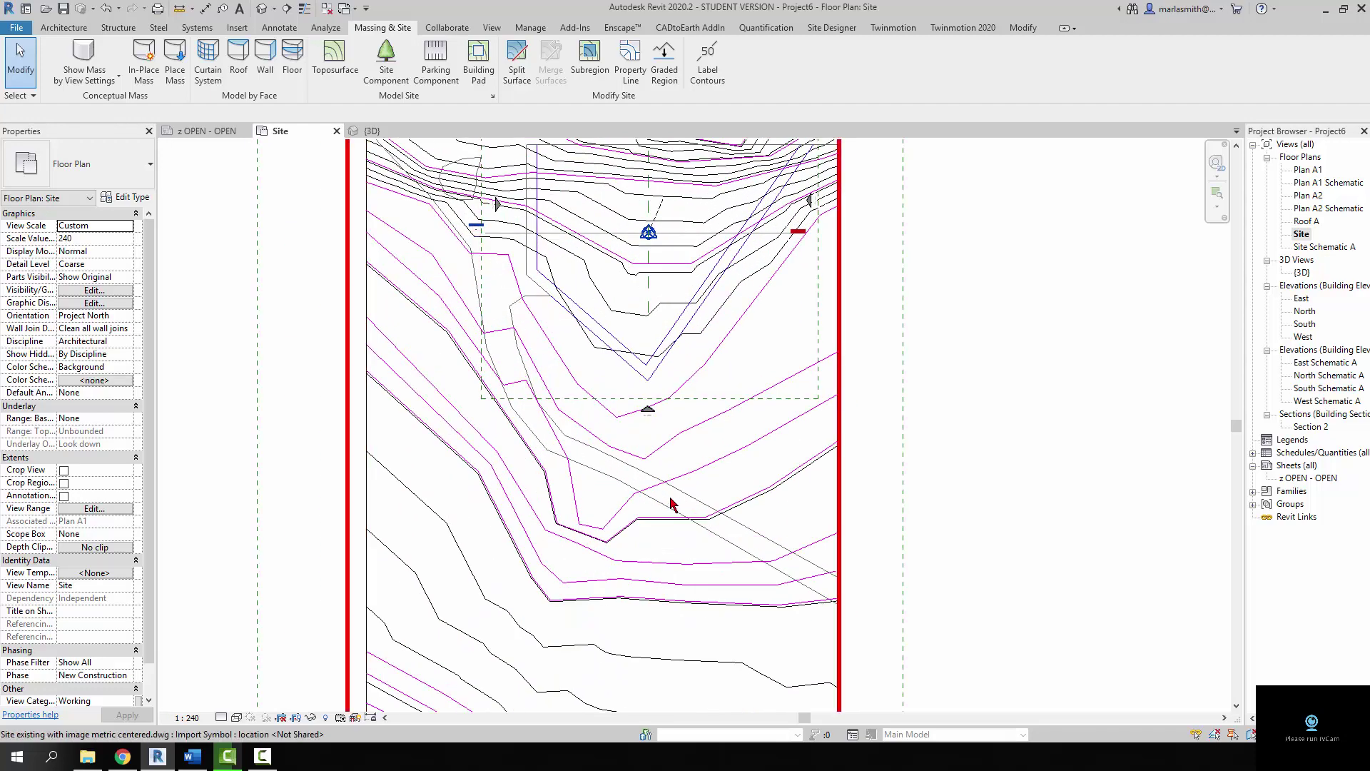
key("v")
key("v")
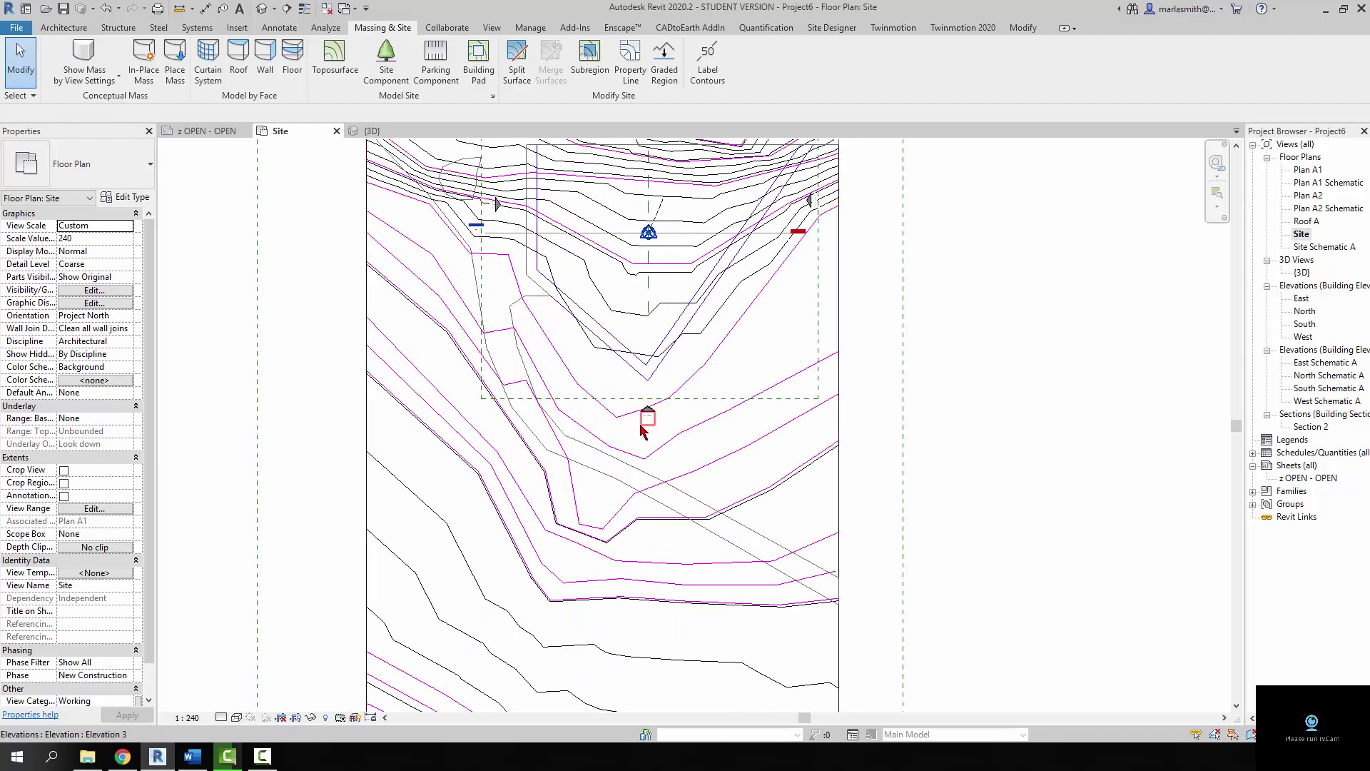
left_click(481, 162)
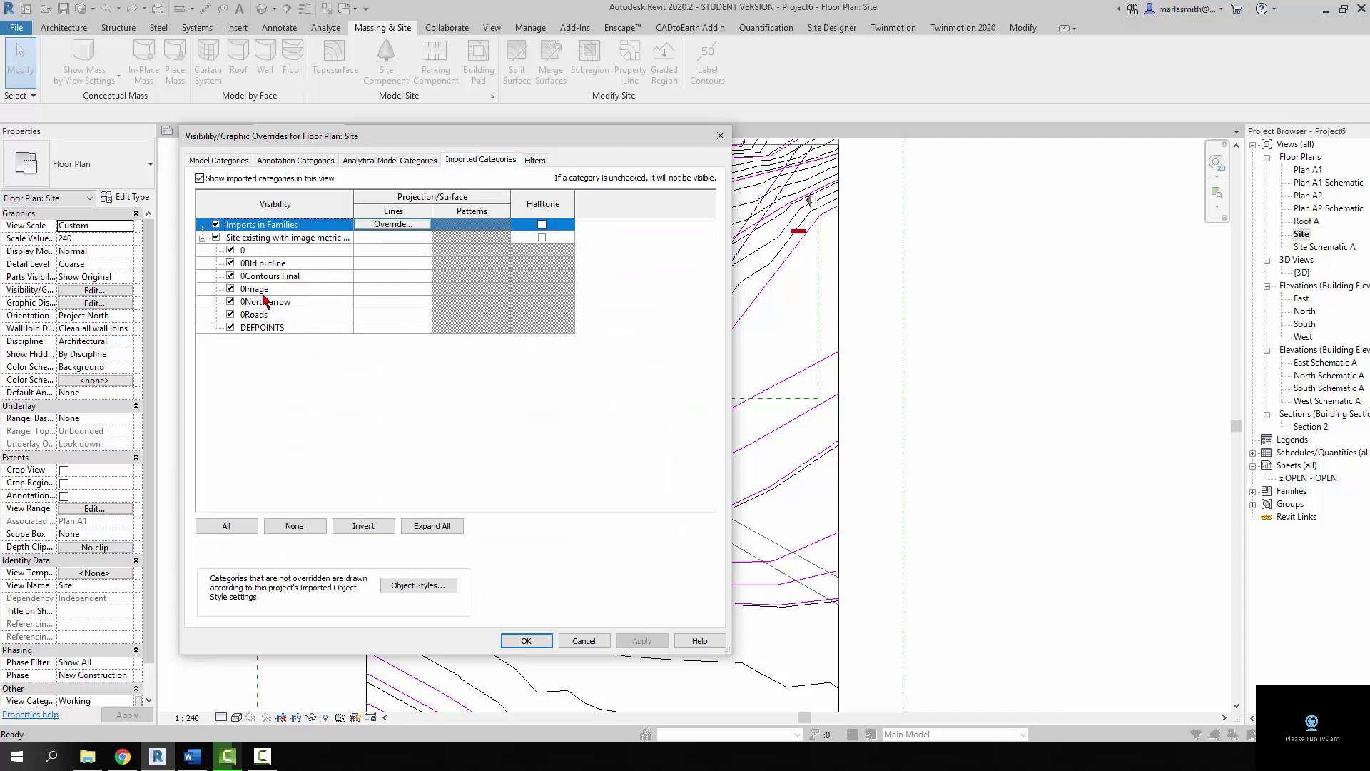
left_click(392, 314)
left_click(392, 314)
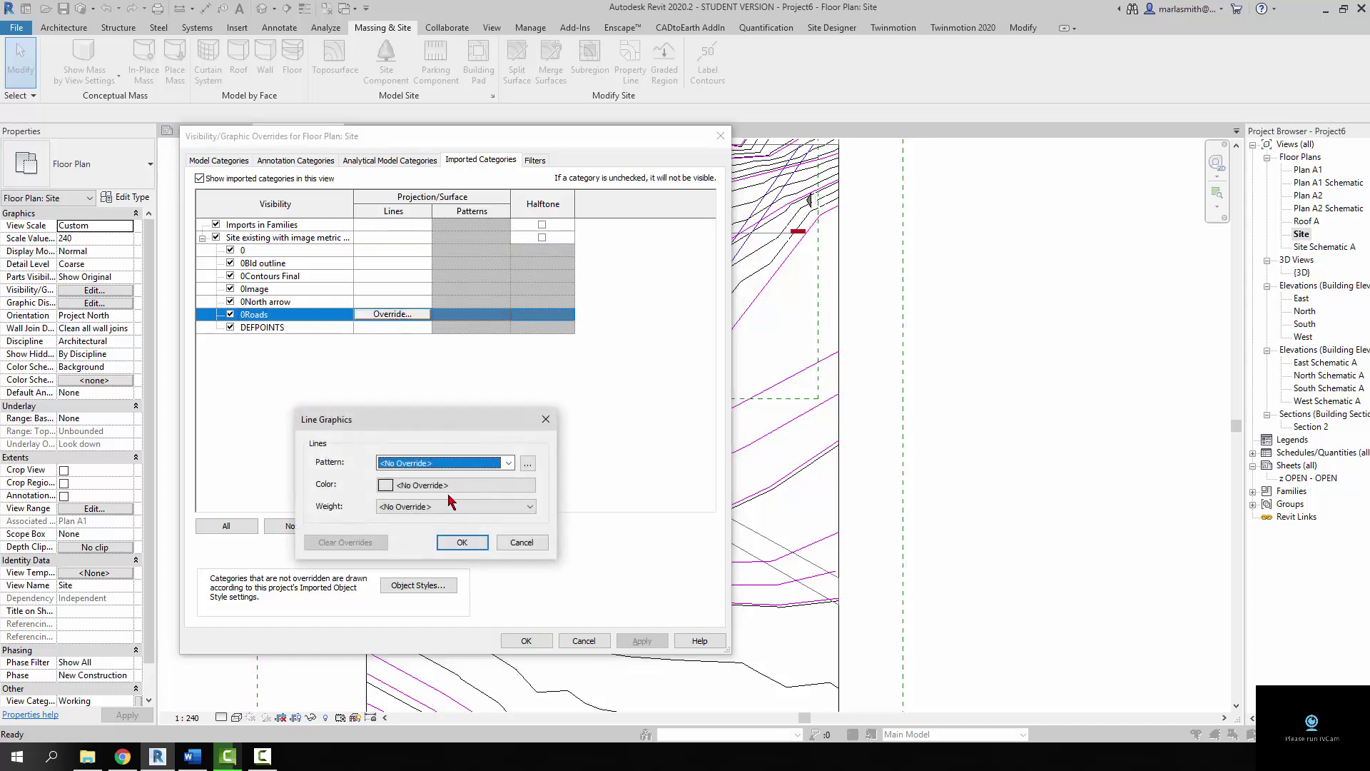
left_click(450, 490)
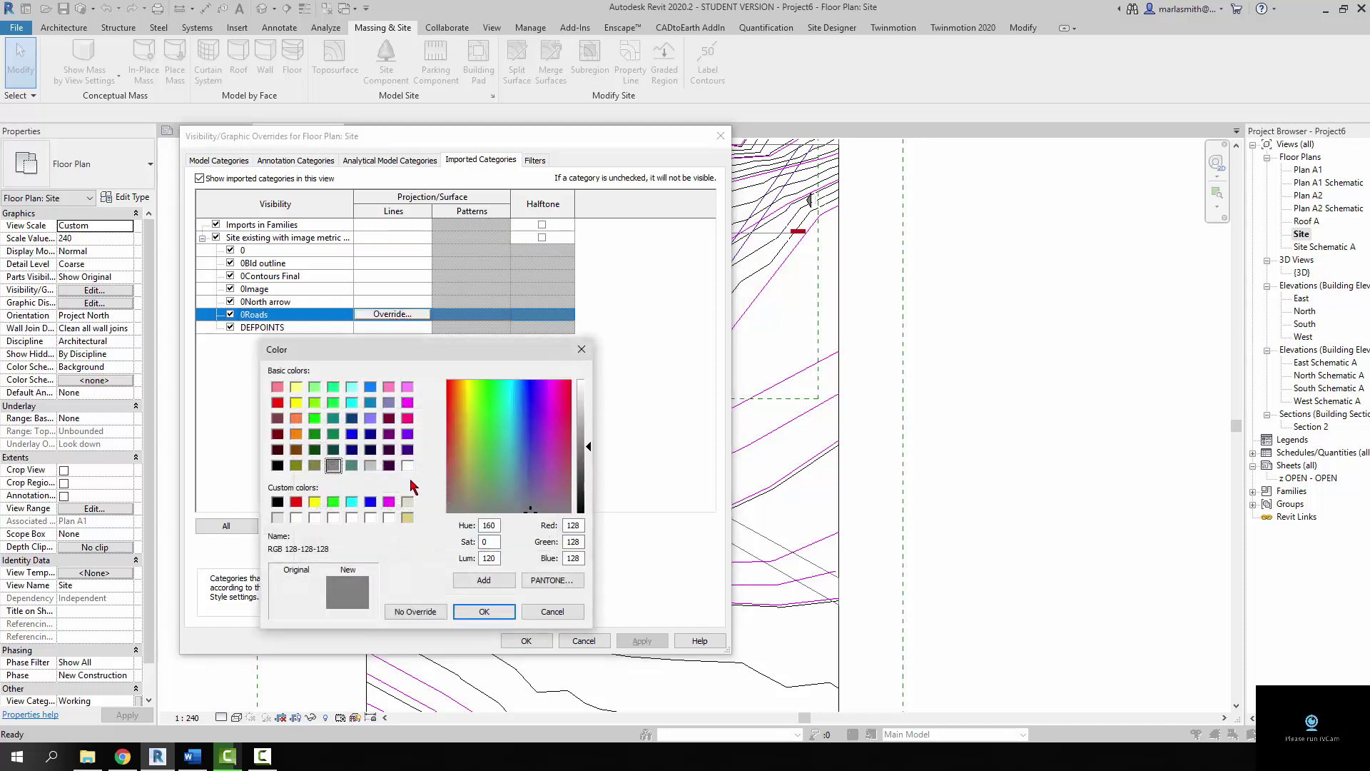
left_click(333, 434)
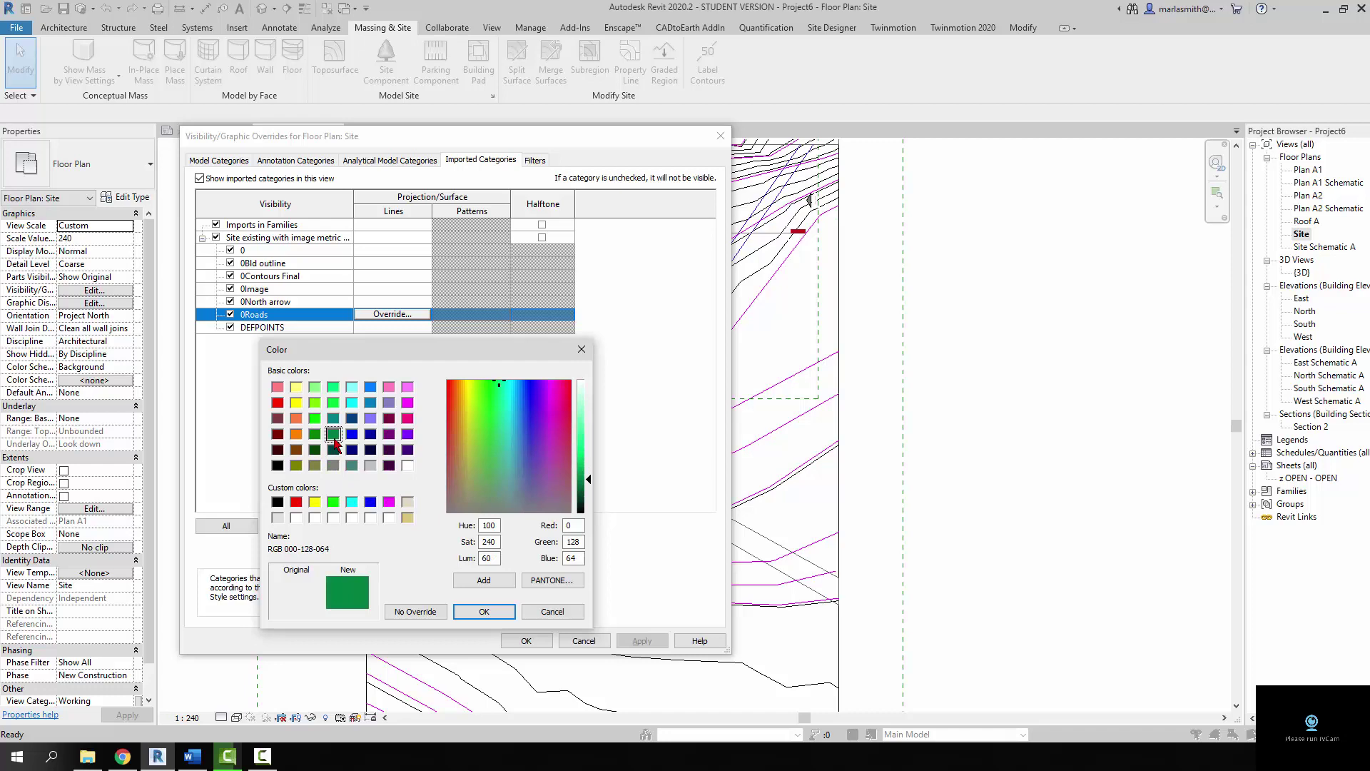
left_click(483, 612)
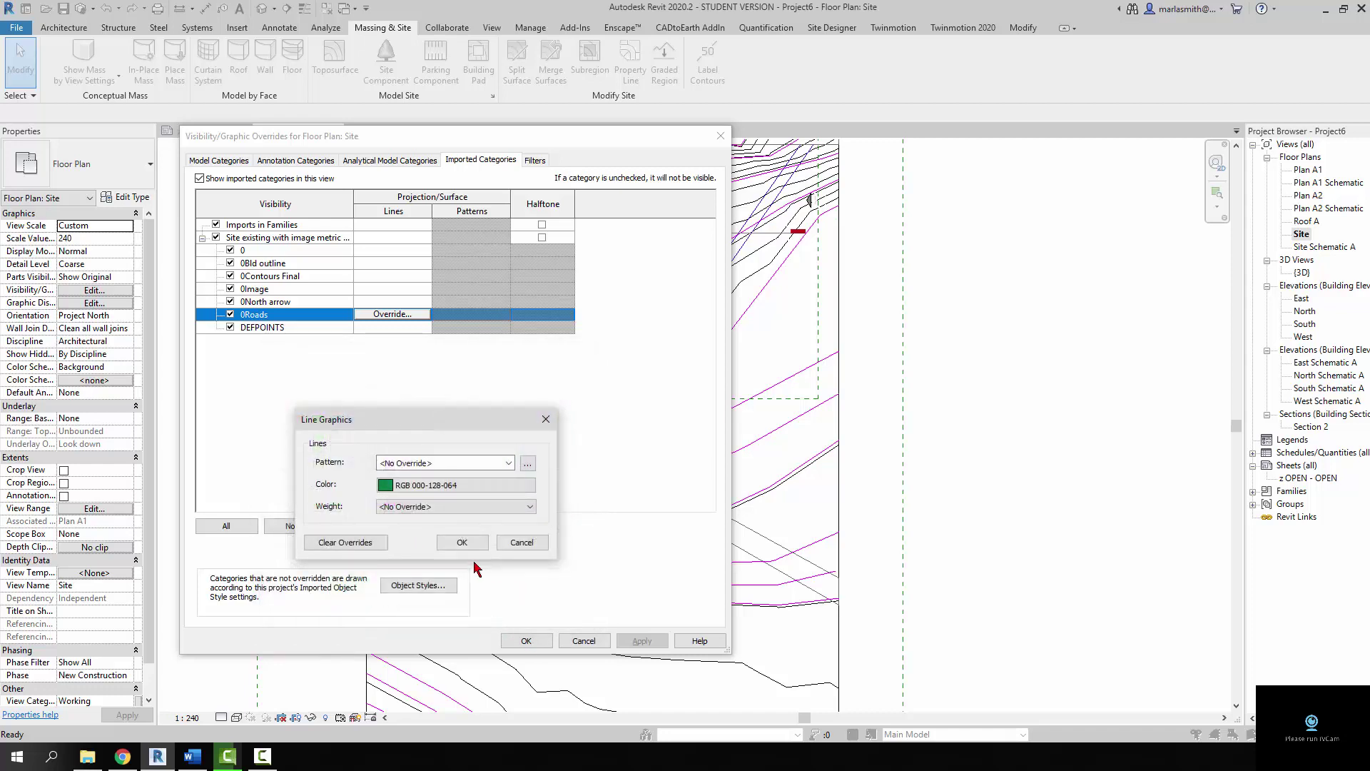
left_click(462, 543)
left_click(526, 641)
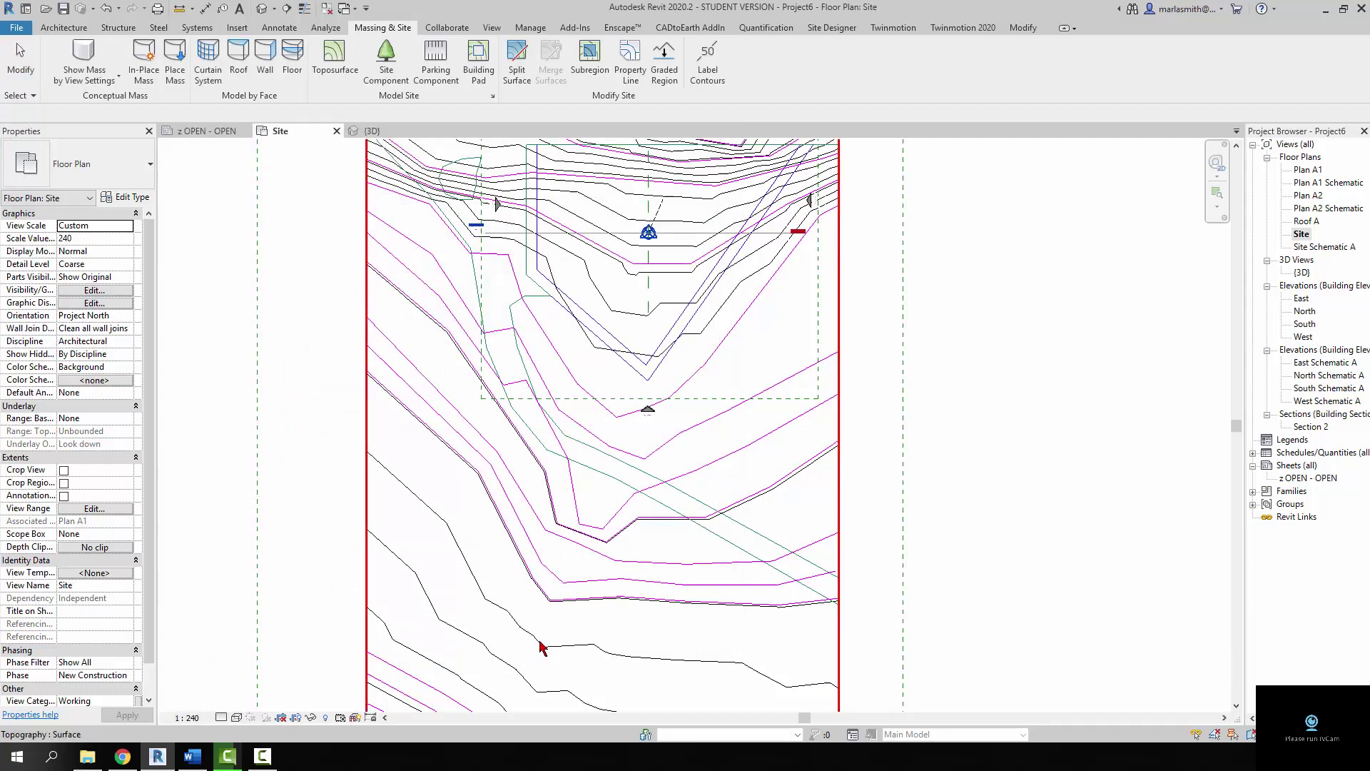
- Start a toposurface subregion and pick the whole chain of linked road lines as its boundary
middle_click_drag(500, 286, 483, 410)
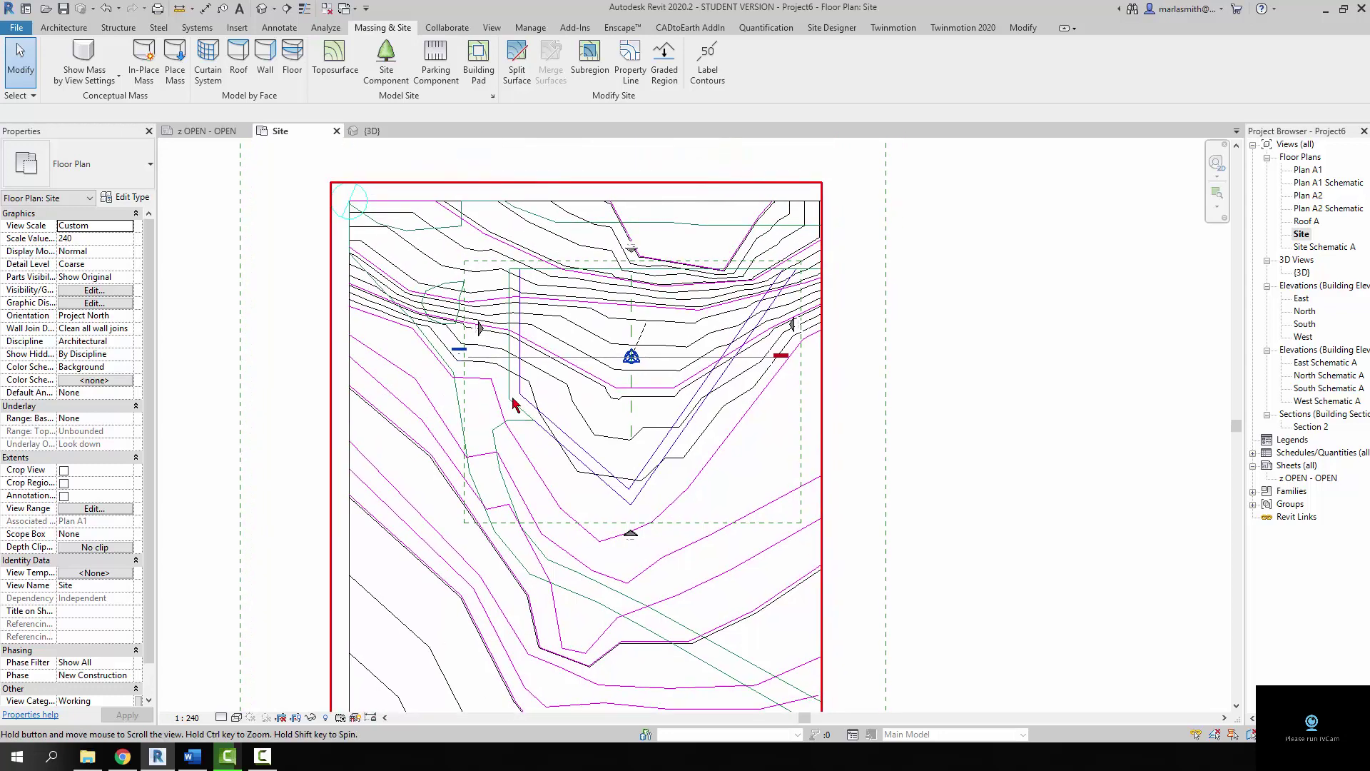
middle_click_drag(516, 472, 481, 466)
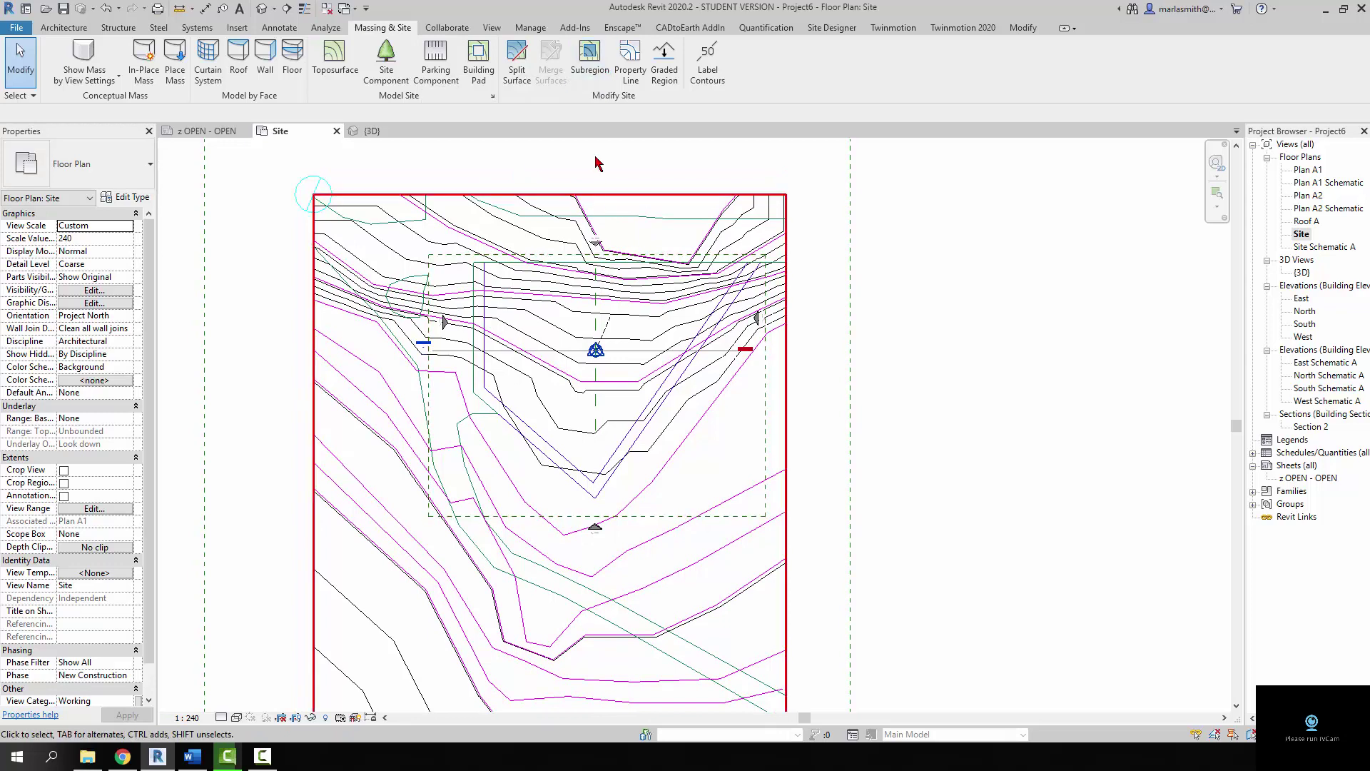
left_click(592, 71)
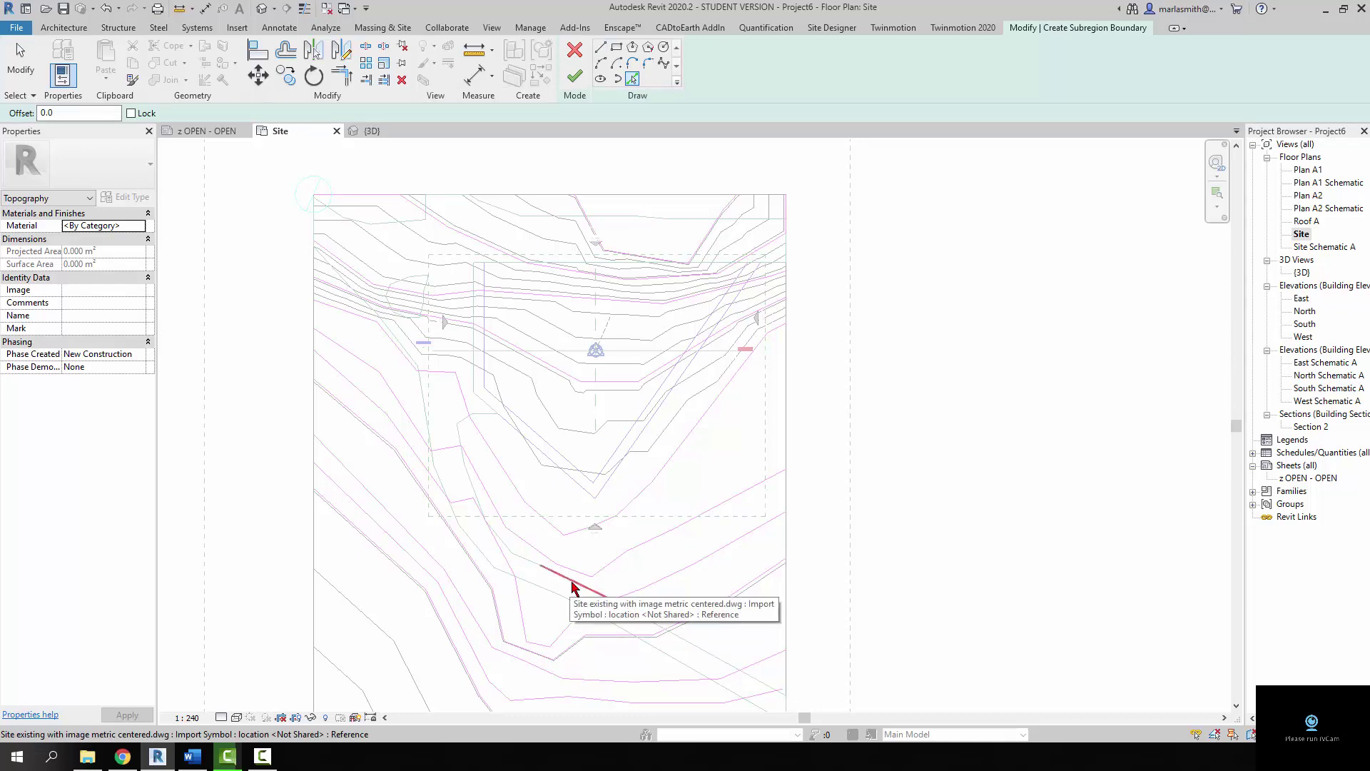
key("Tab")
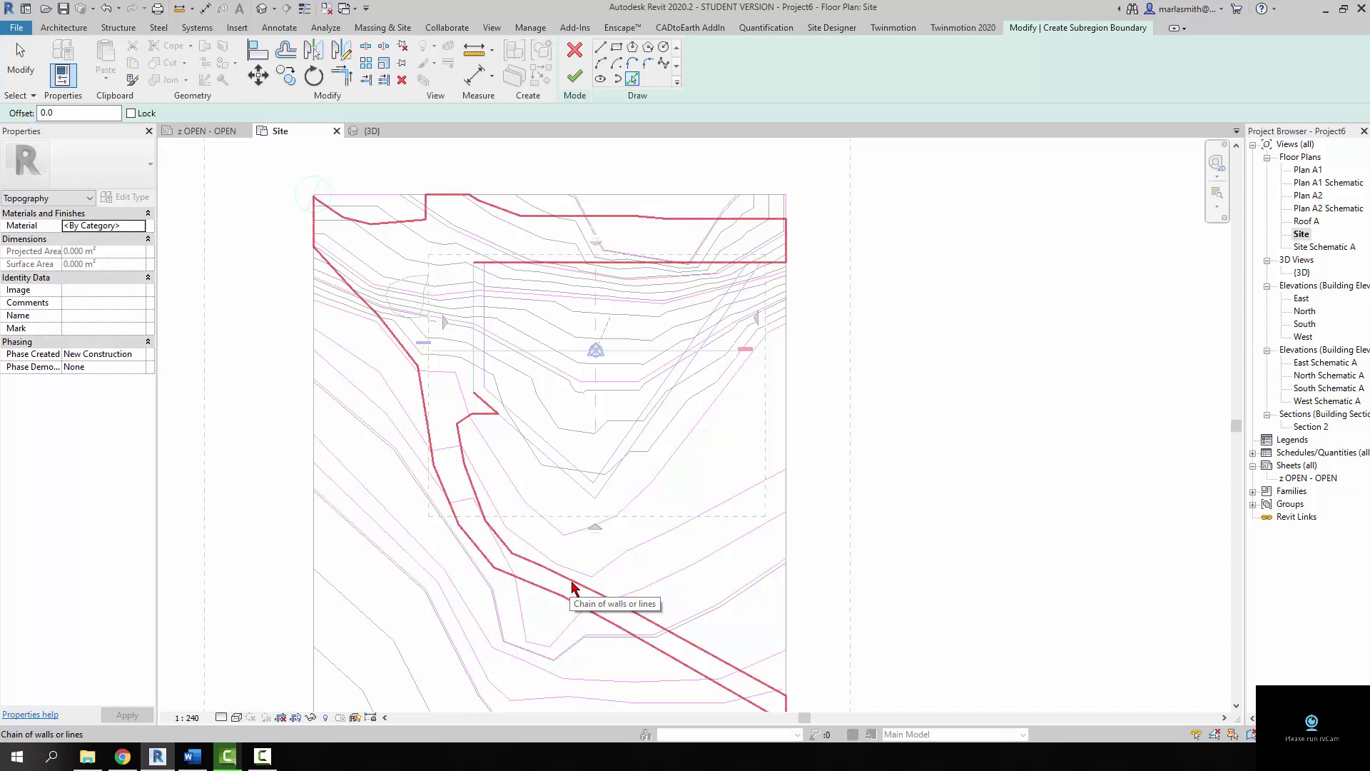
left_click(575, 588)
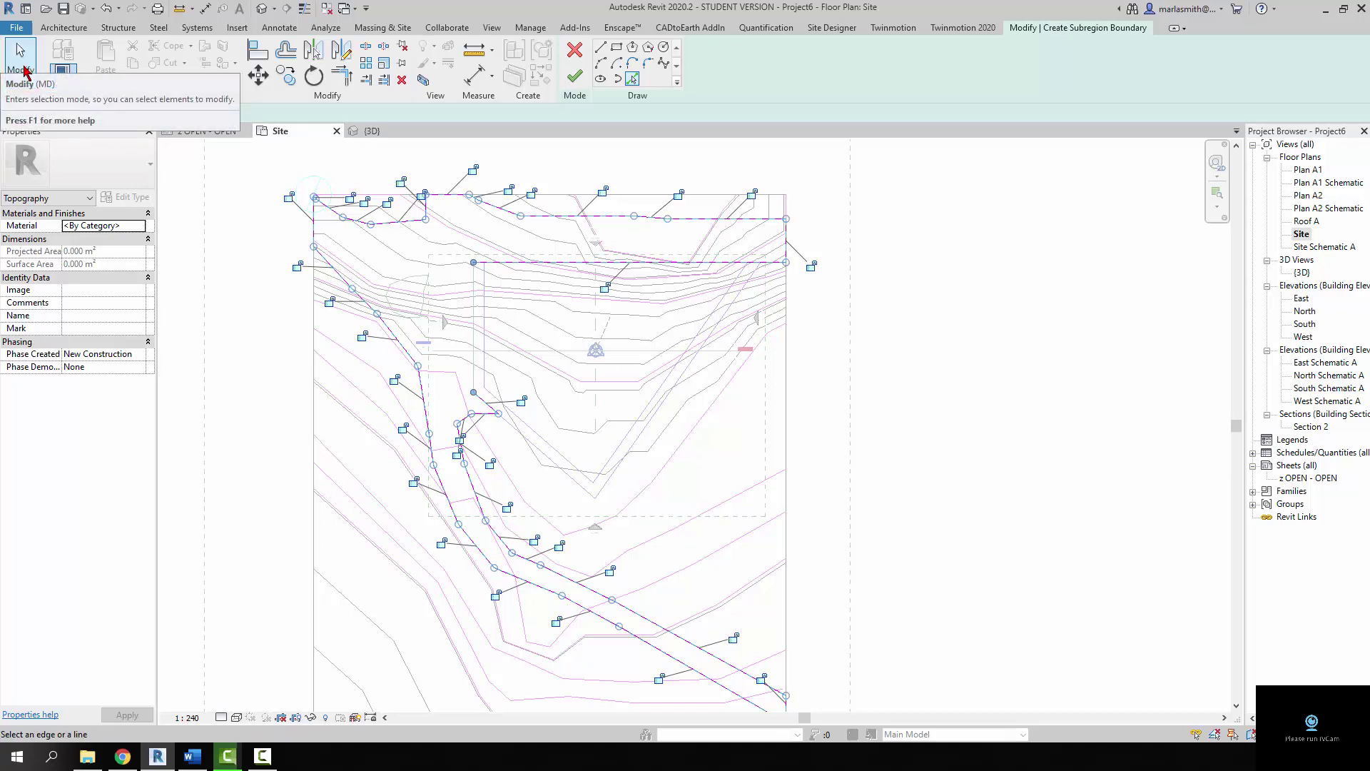
- Delete the short horizontal boundary line where the road edge meets the diagonal line at the triangular building outline
left_click(22, 64)
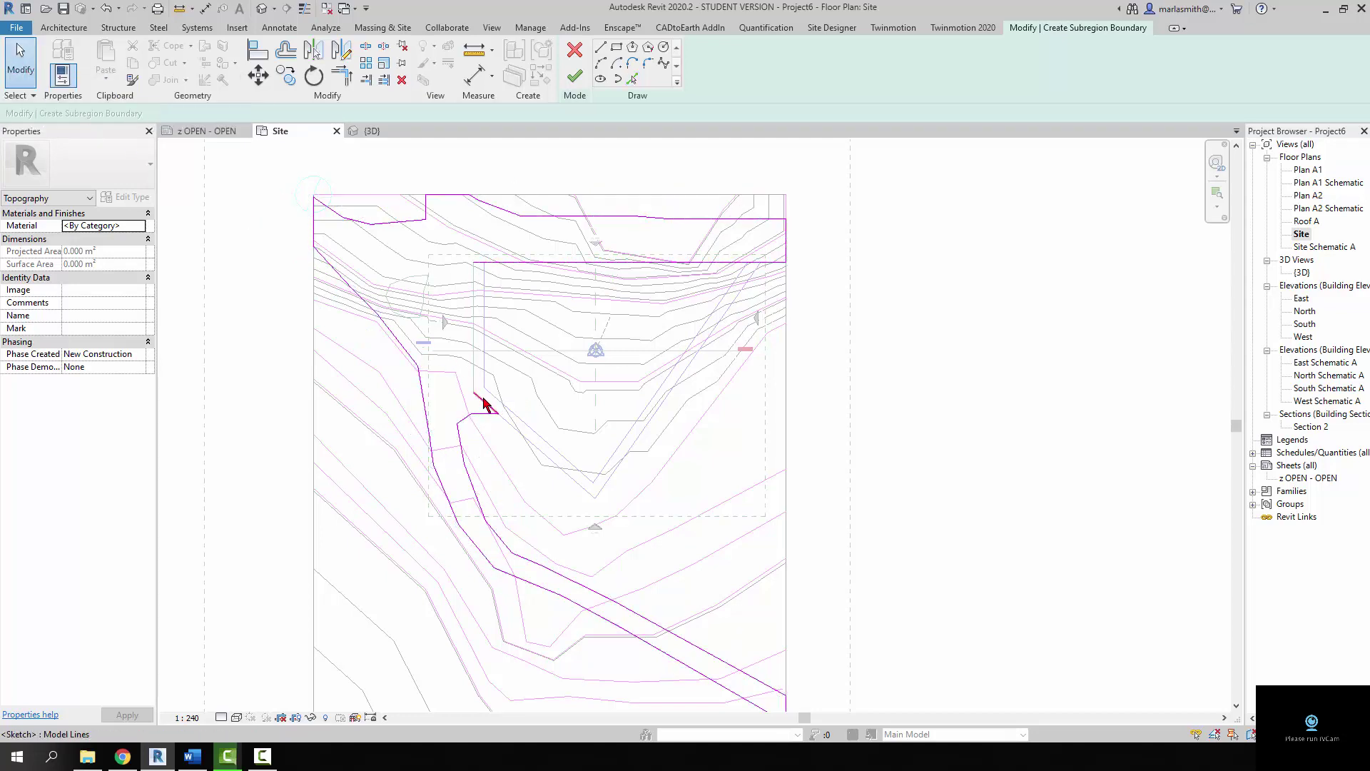
scroll(479, 396, "up", 2)
scroll(484, 412, "up", 2)
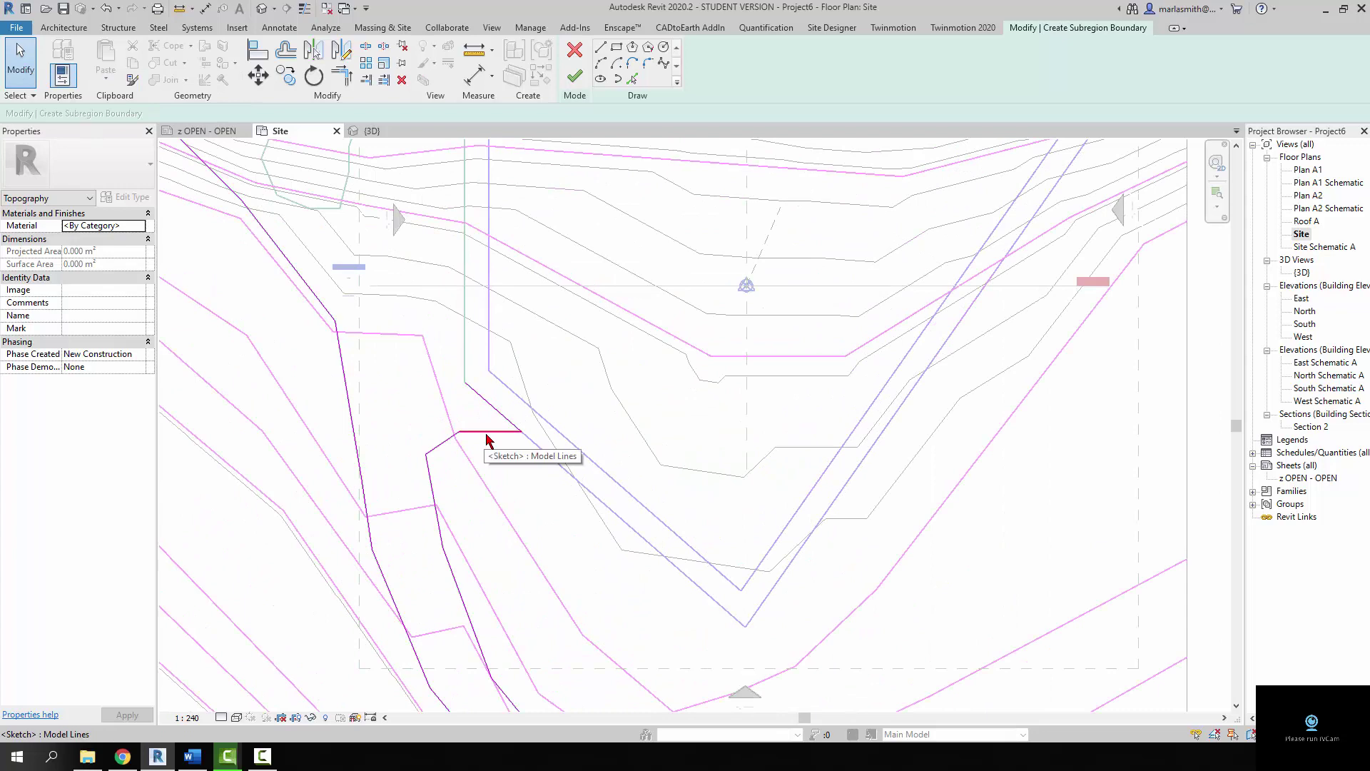
left_click(487, 432)
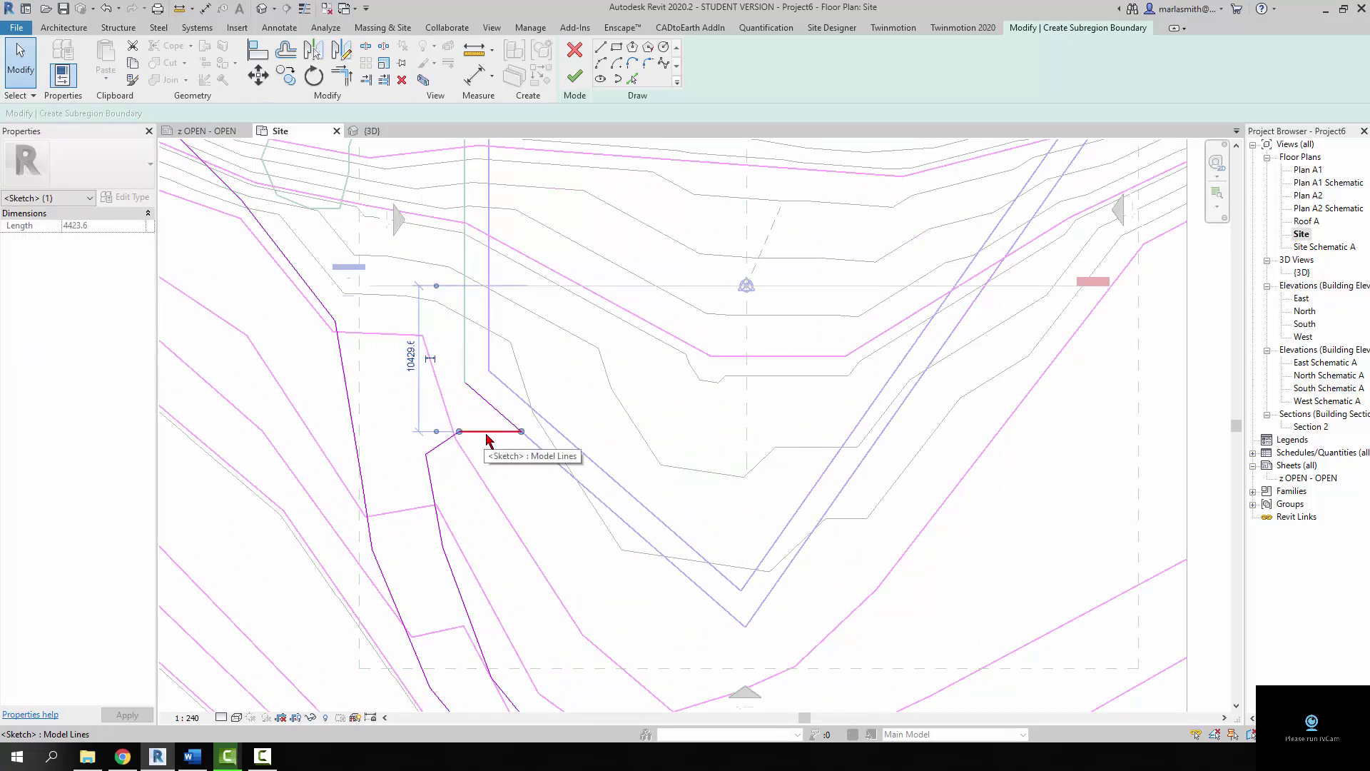
key("Escape")
scroll(488, 440, "down", 2)
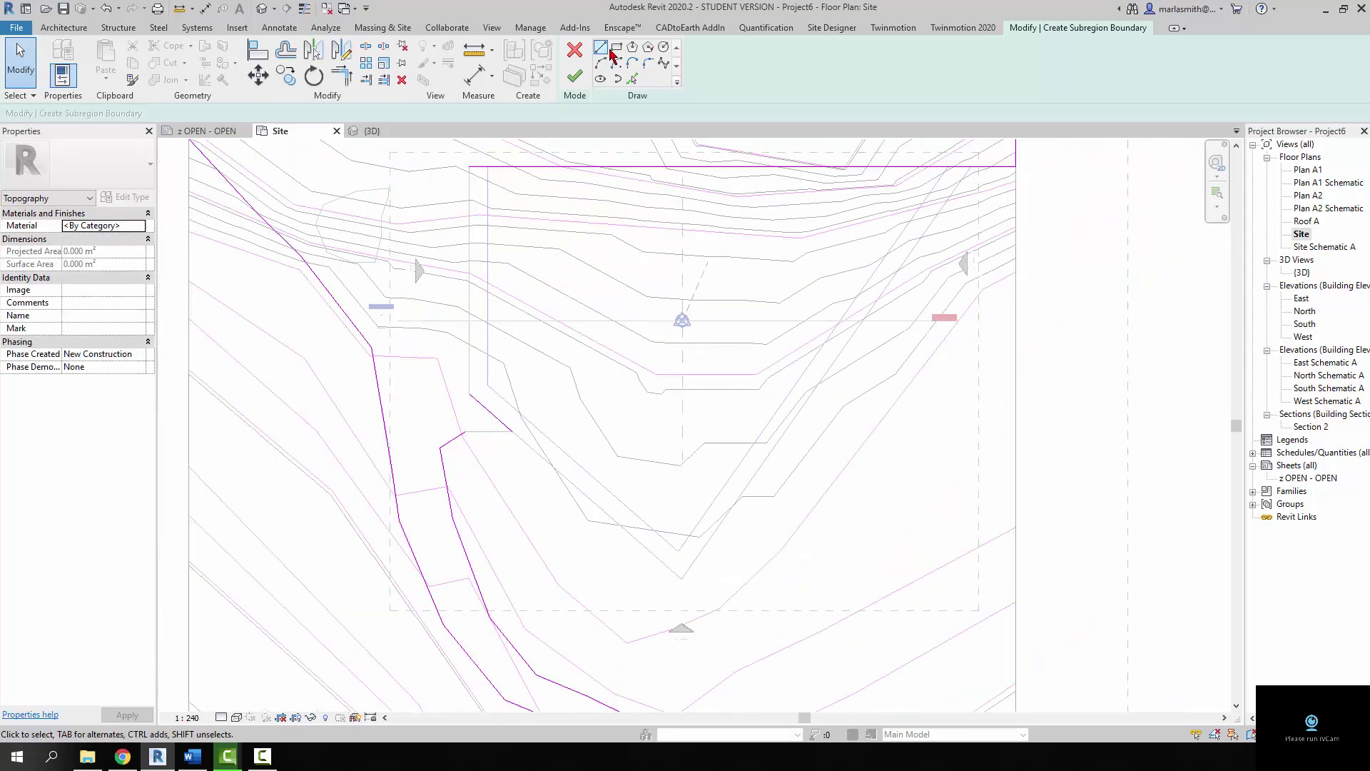
- Draw a vertical boundary line from the end of the long horizontal road line down to the short angled road edge
left_click(603, 54)
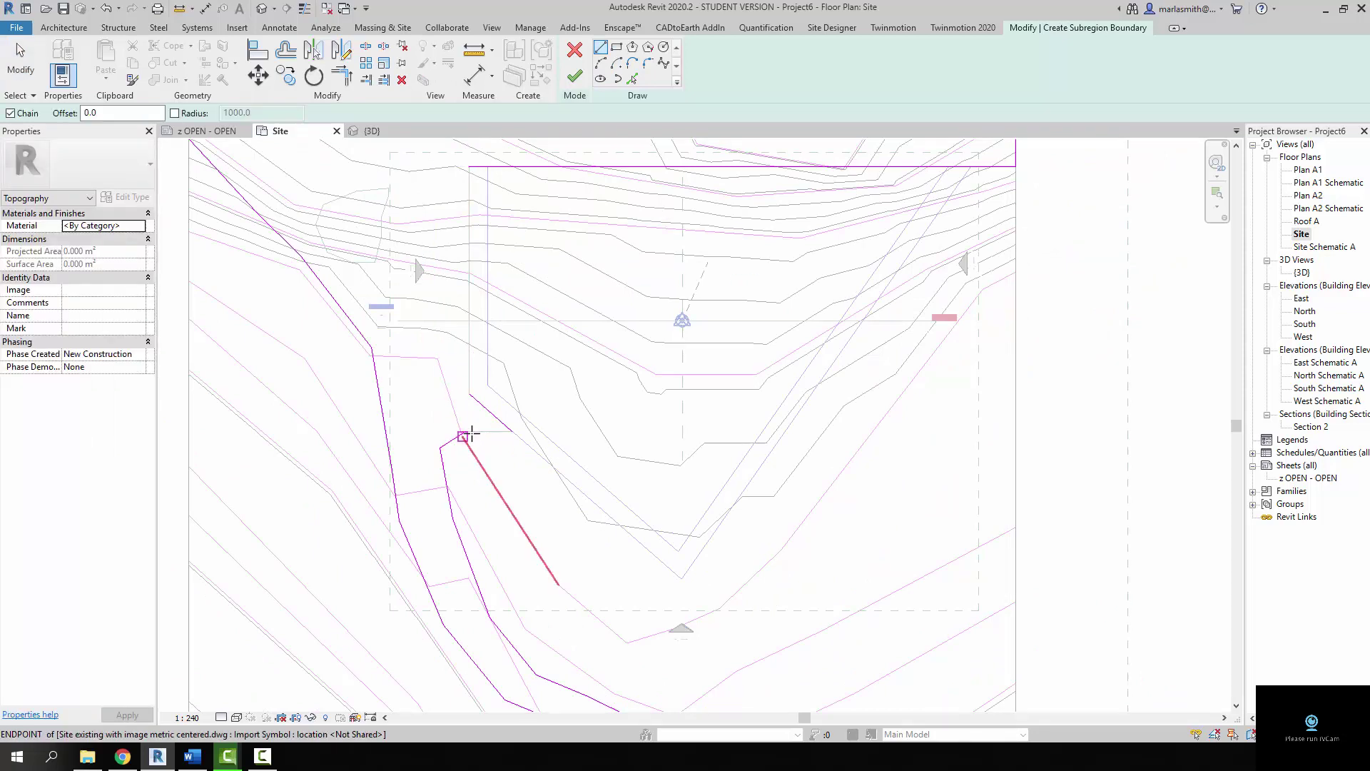
left_click(469, 167)
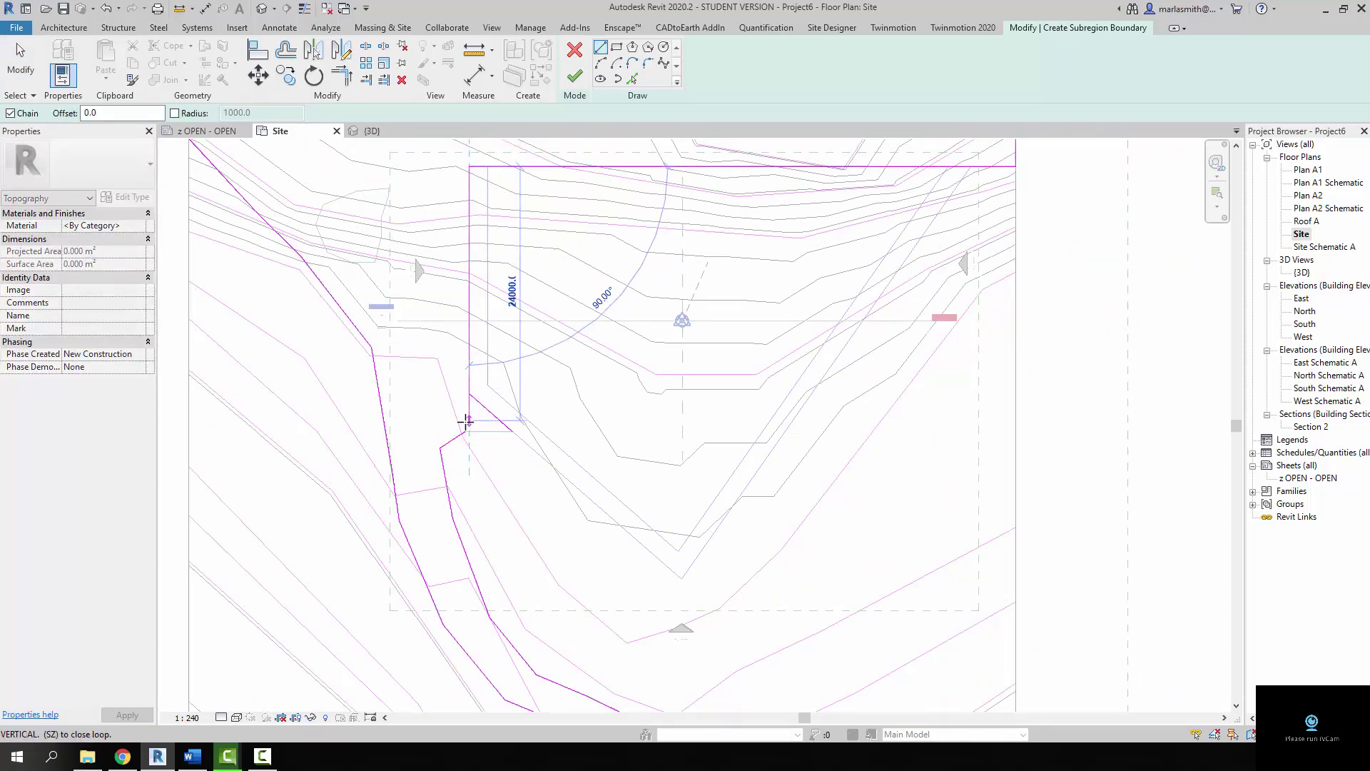
scroll(469, 432, "up", 4)
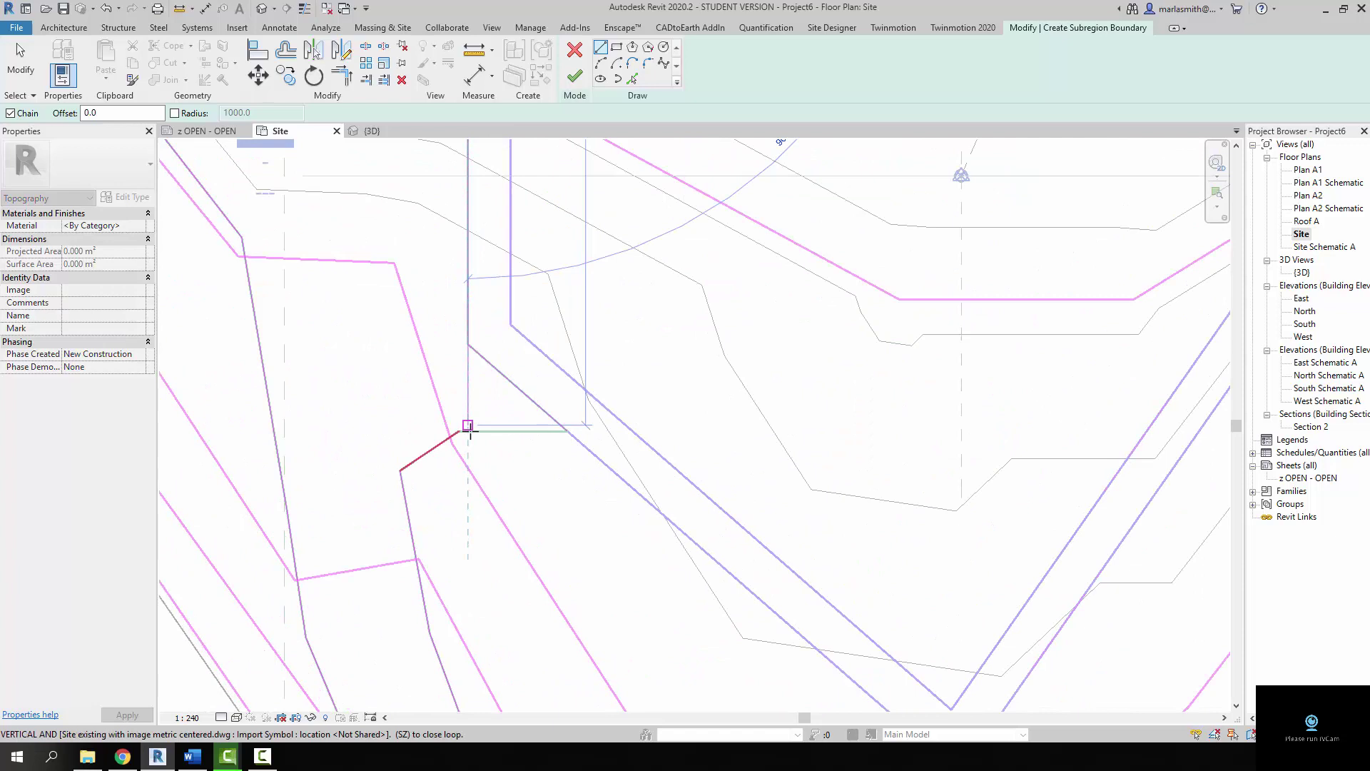
left_click(469, 432)
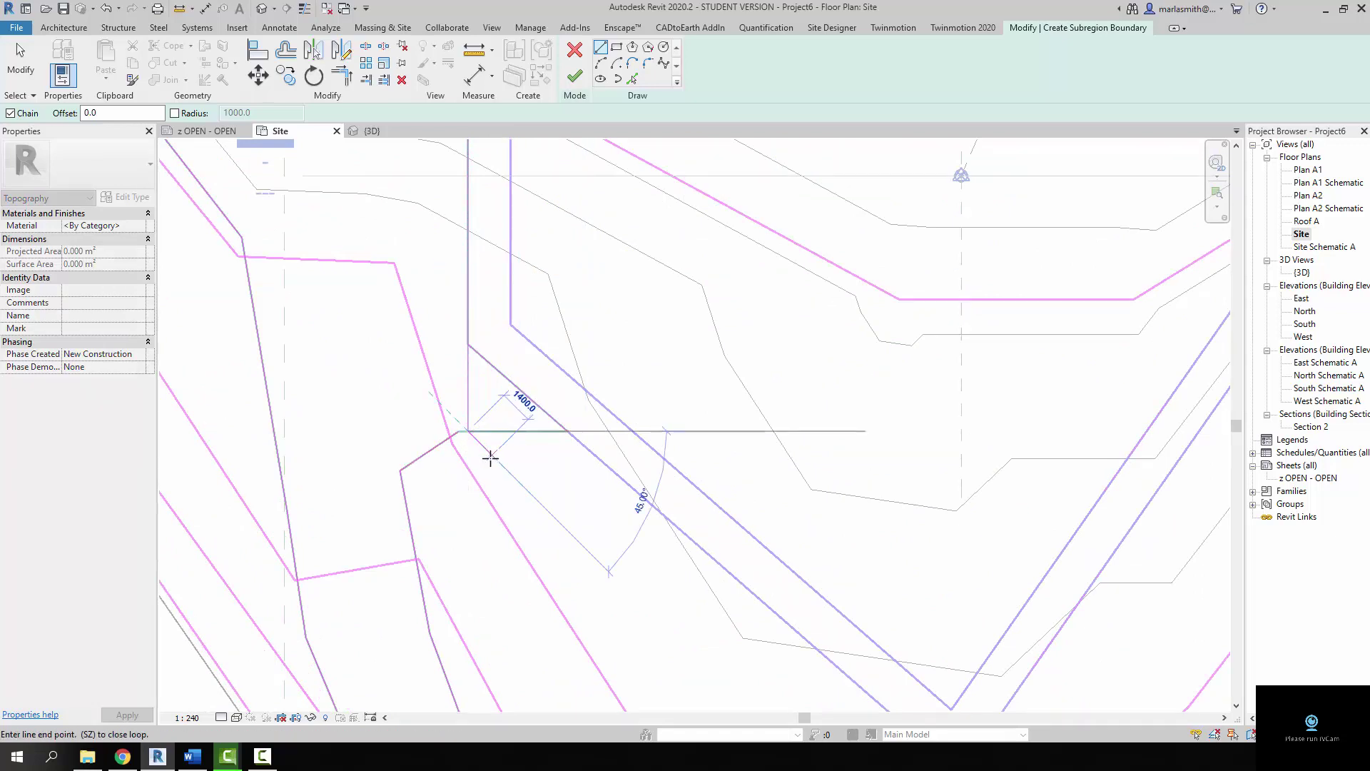
- Trim the vertical line and the short angled road edge into a corner and try to finish the boundary
key("Escape")
key("Escape")
key("t")
key("r")
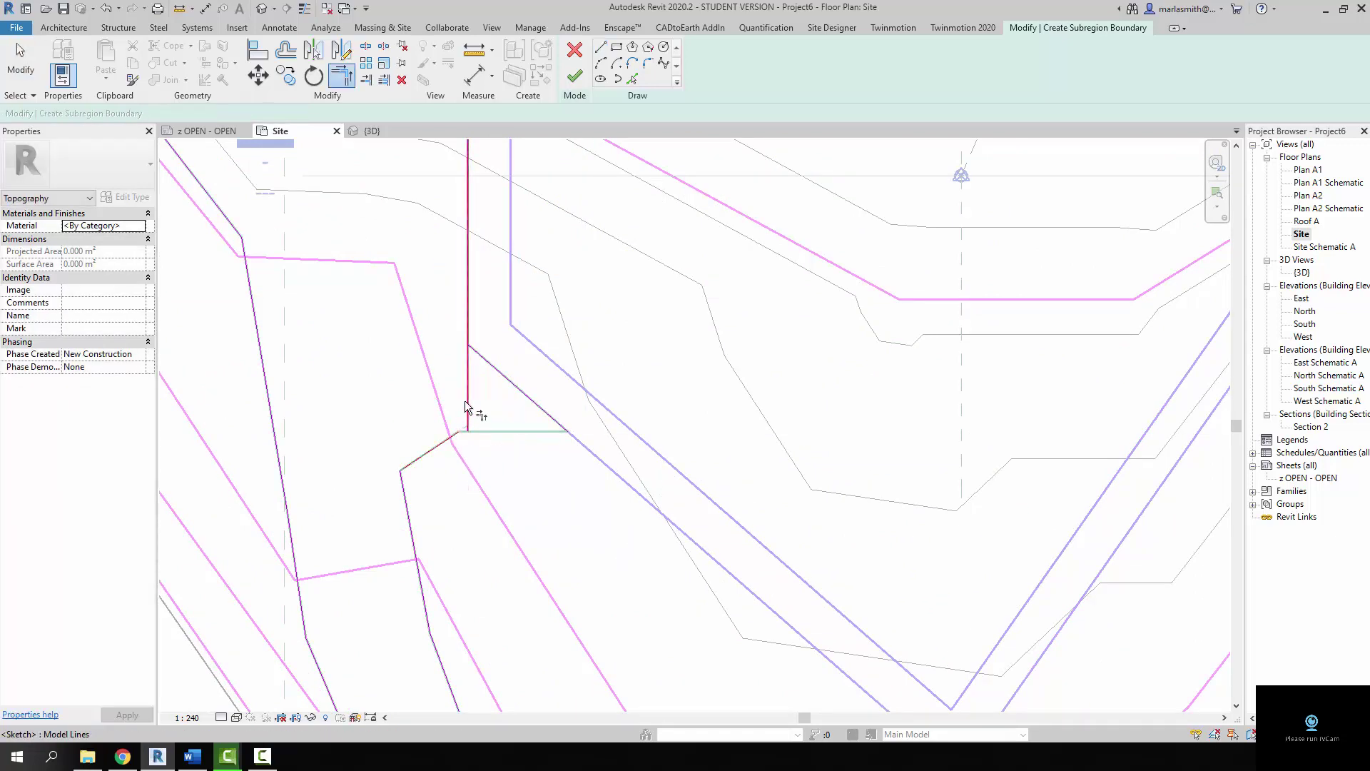
scroll(494, 435, "down", 6)
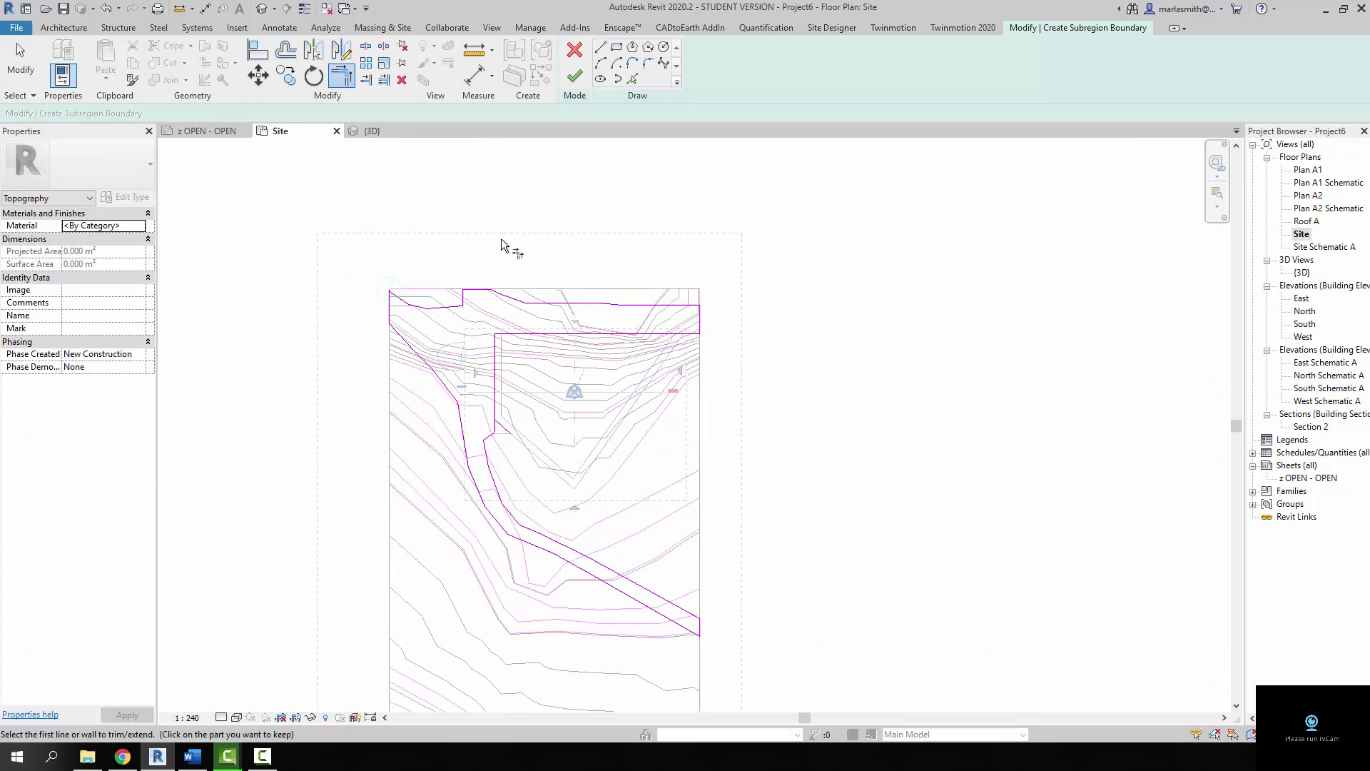
left_click(576, 77)
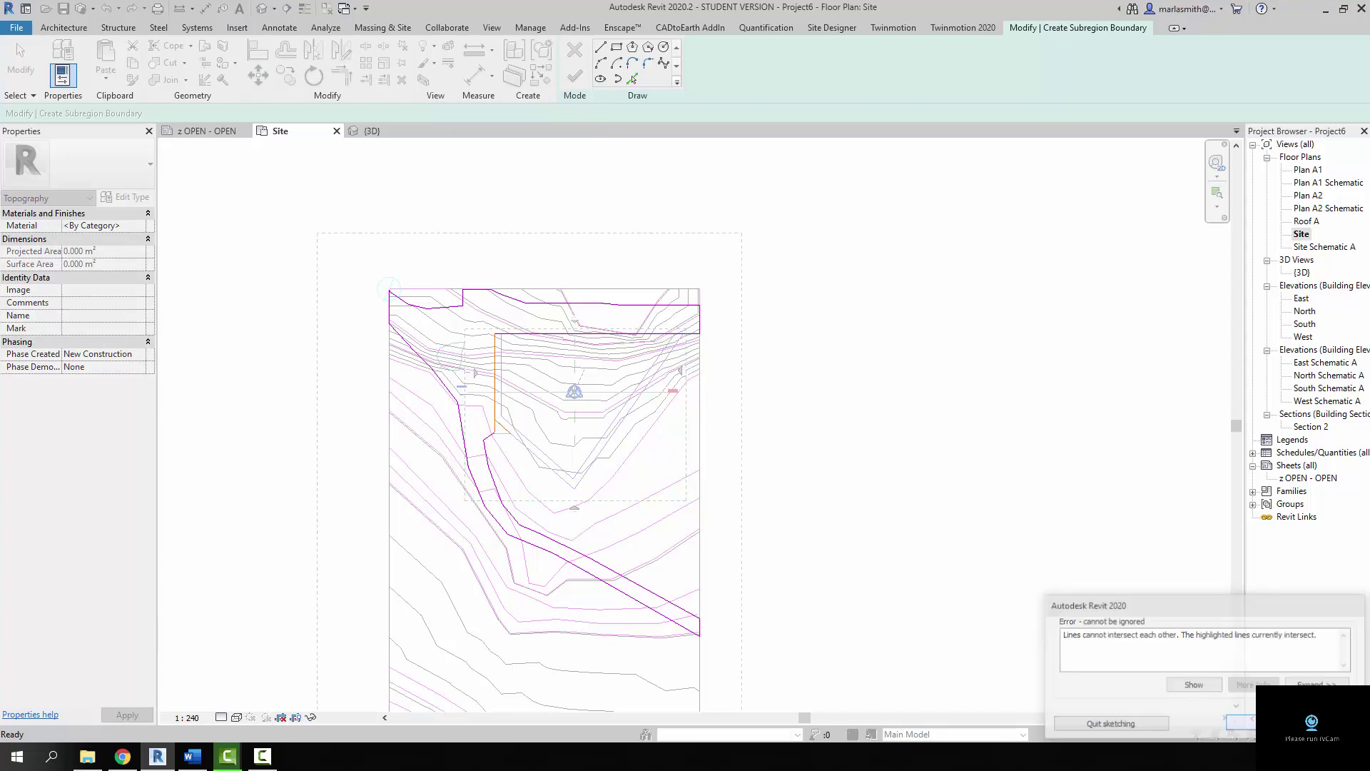
key("Return")
- Delete the vertical line and the leftover diagonal line beside the short road edge from the boundary sketch
scroll(492, 438, "up", 3)
scroll(471, 438, "up", 4)
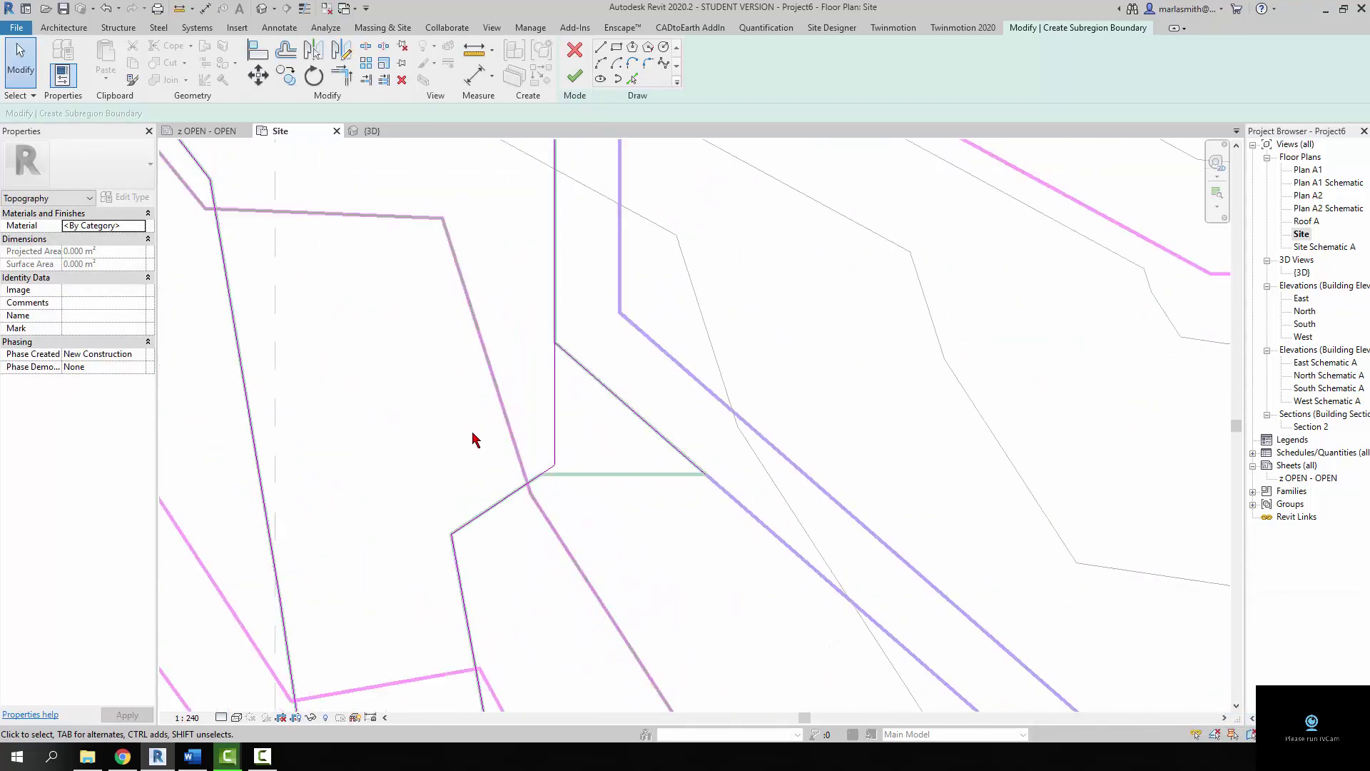
left_click(560, 371)
left_click(584, 376)
scroll(540, 459, "down", 5)
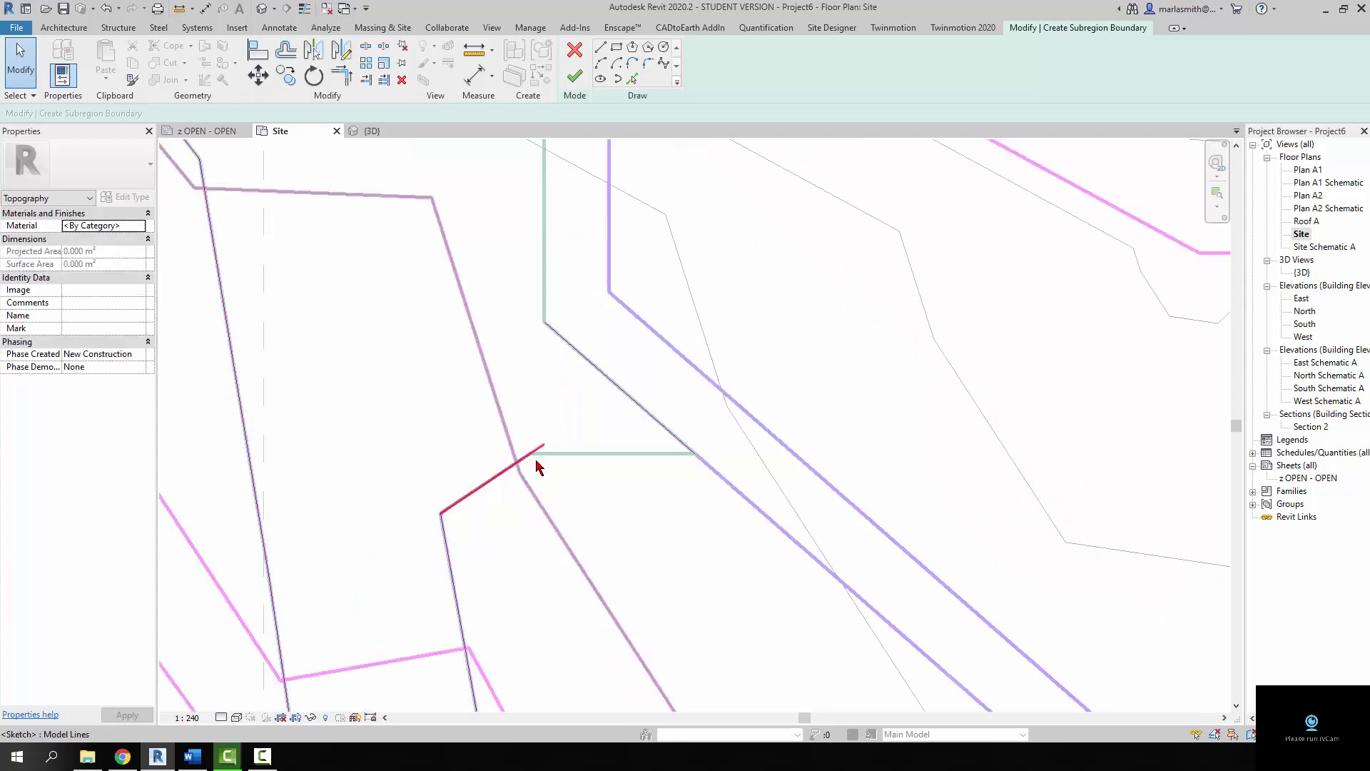
scroll(549, 463, "up", 4)
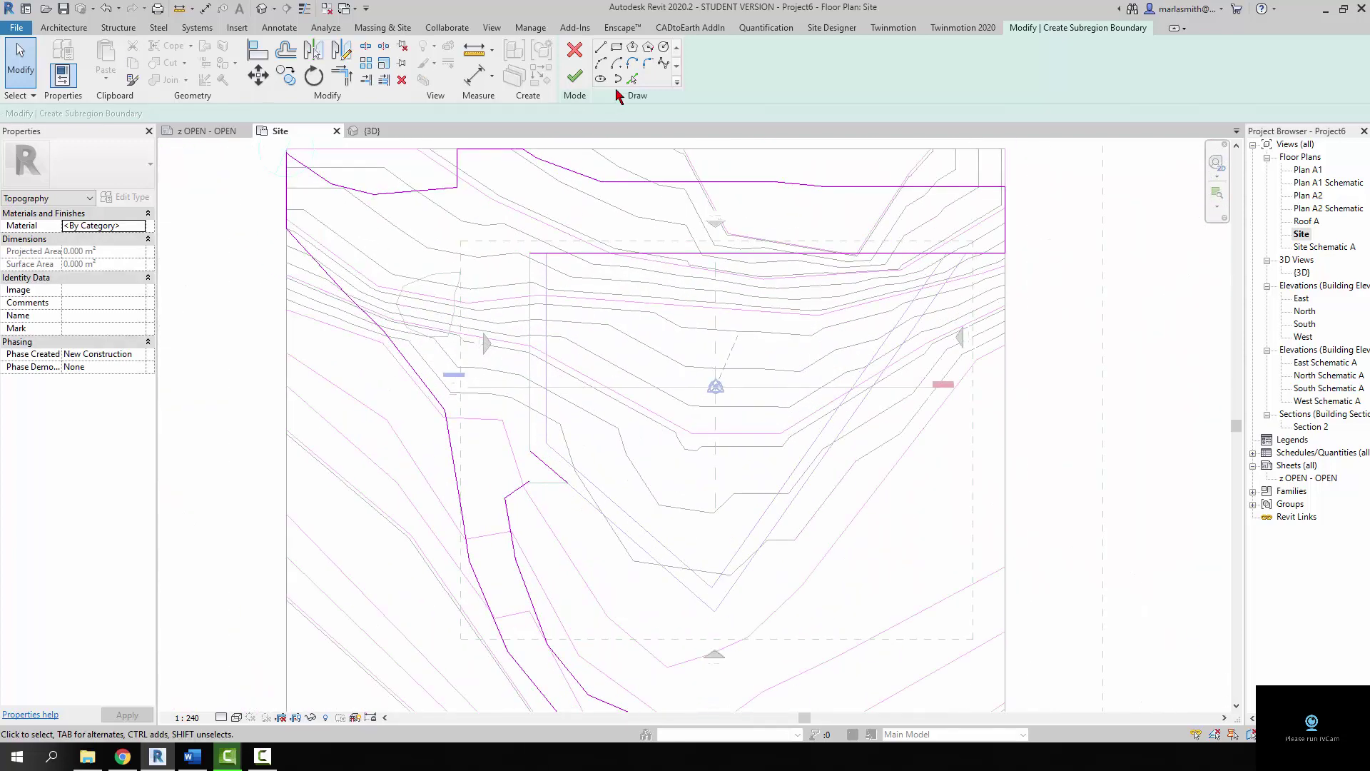
left_click(549, 475)
key("Delete")
- Redraw the vertical boundary line from the end of the long horizontal road line to the end of the short road edge
left_click(600, 47)
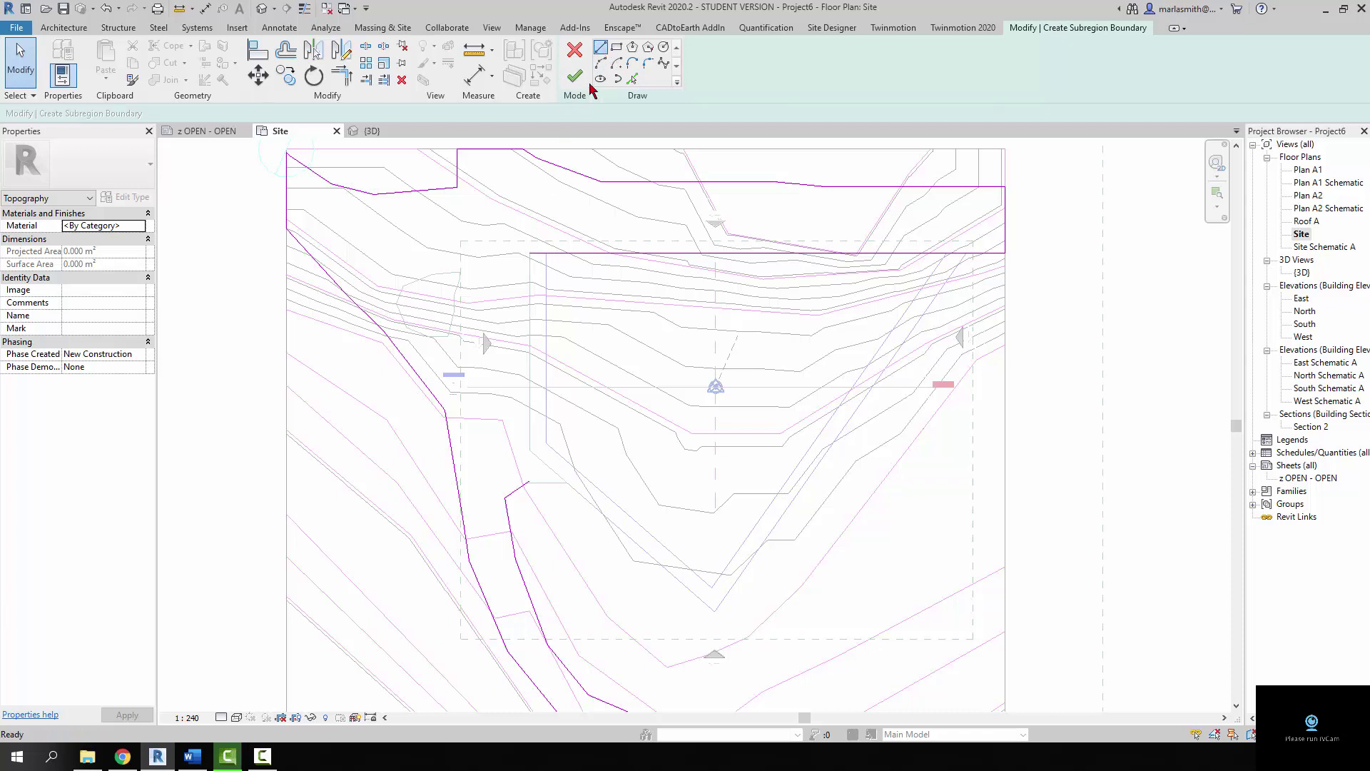
left_click(531, 254)
left_click(530, 481)
key("Escape")
key("Escape")
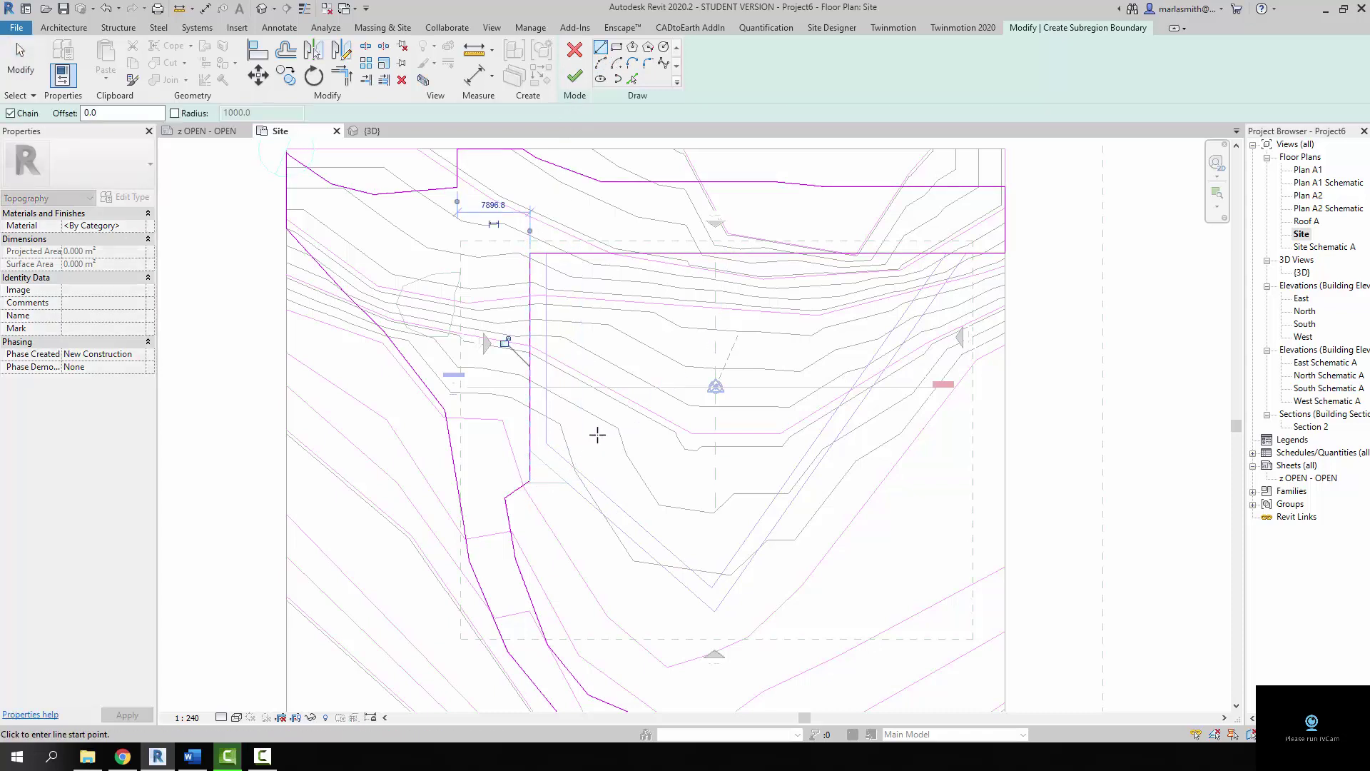
- Finish the road subregion and open the default 3D view to show it on the toposurface
left_click(574, 76)
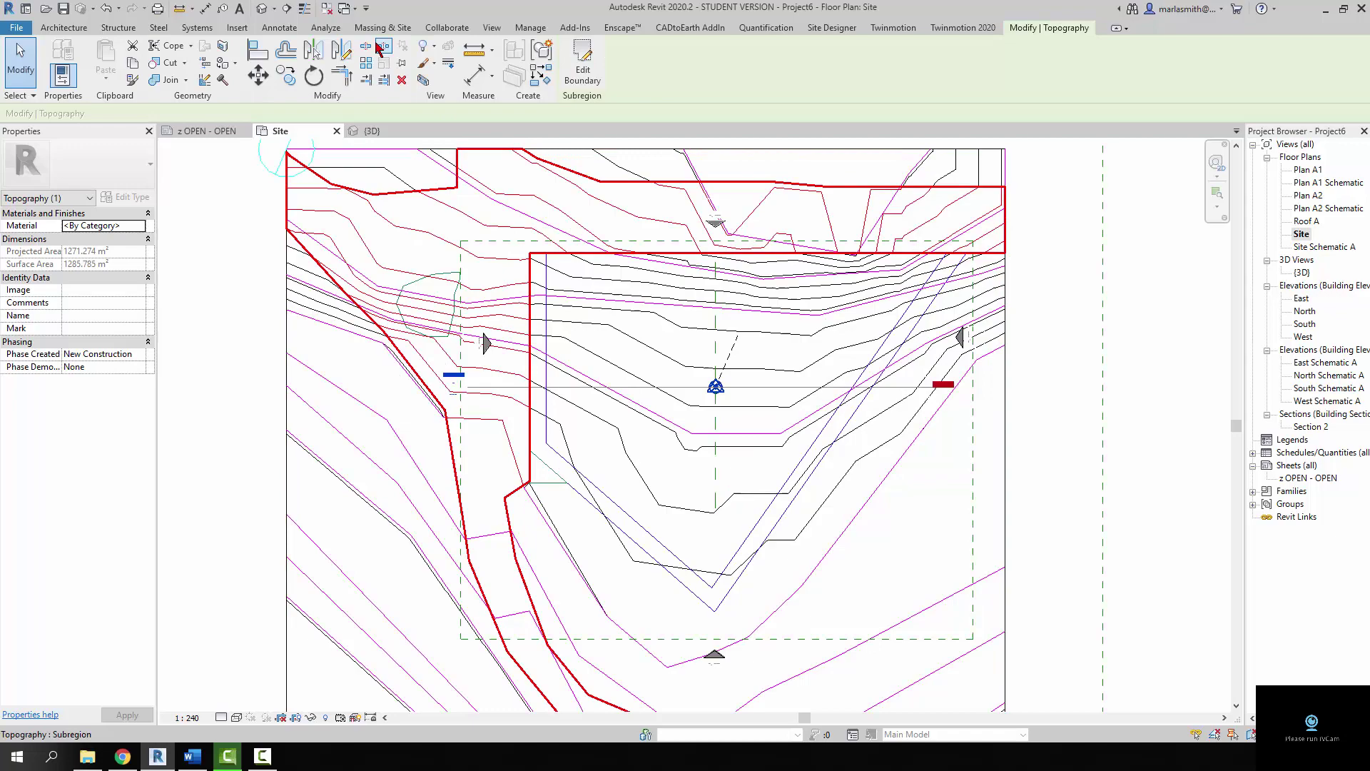
left_click(262, 8)
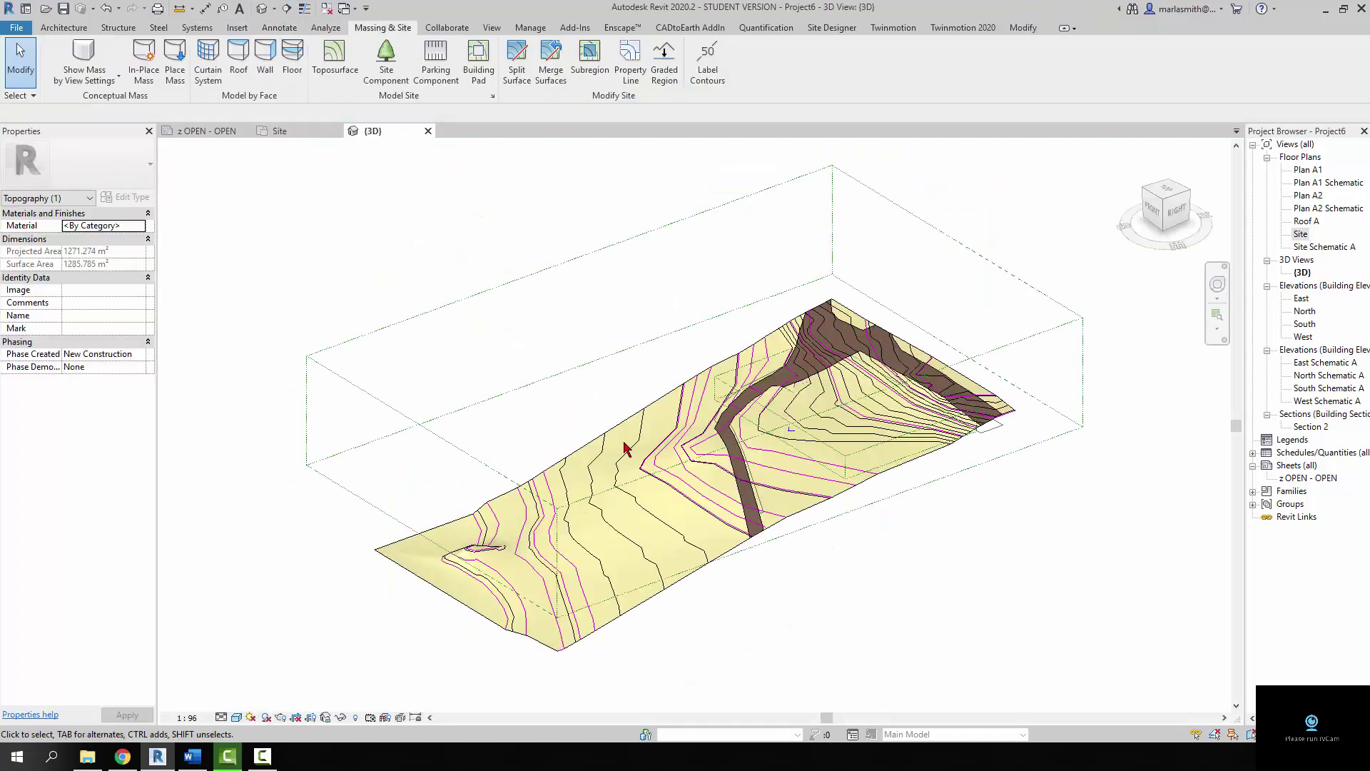
middle_click_drag(863, 528, 1019, 499, "shift")
key("F10")
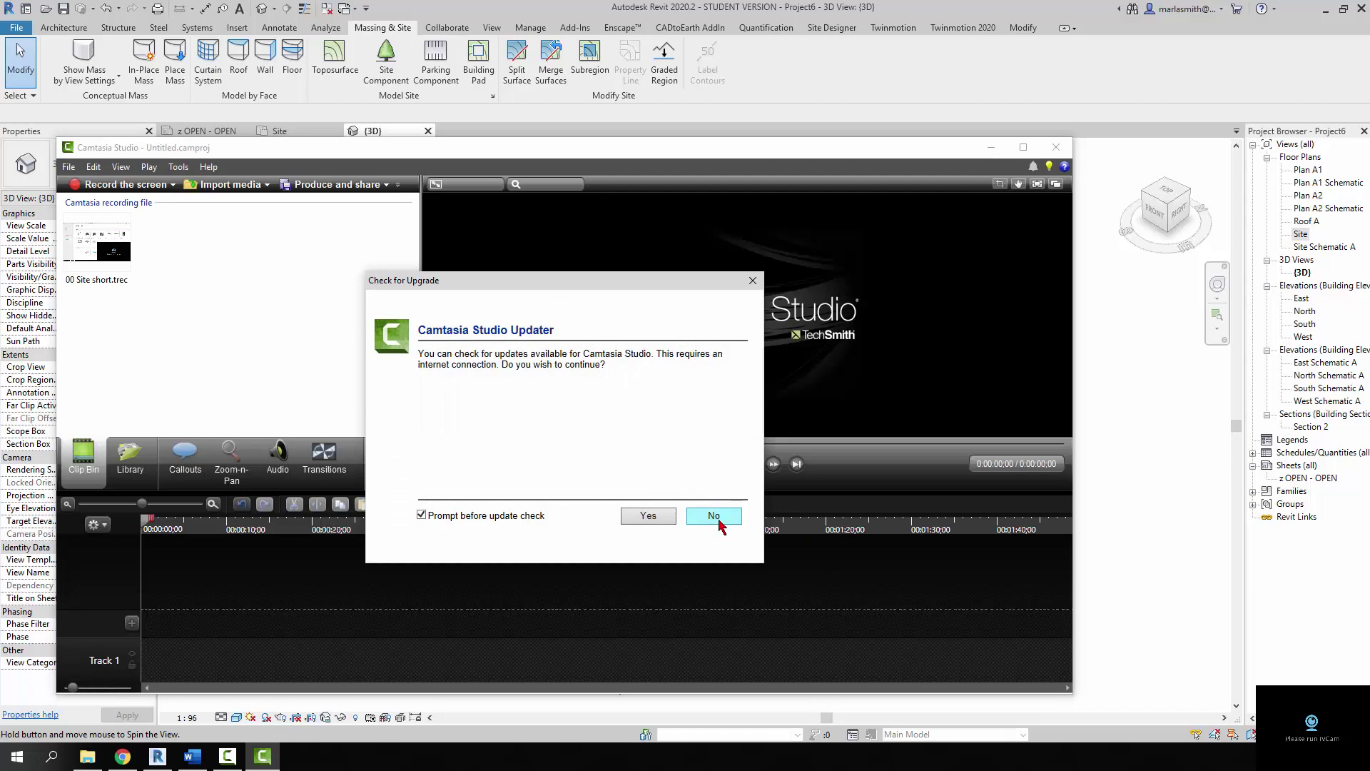
left_click(714, 516)
left_click(992, 148)
- Select the road subregion, search its material options for dirt and choose Site - Earth
middle_click_drag(631, 397, 642, 288, "shift")
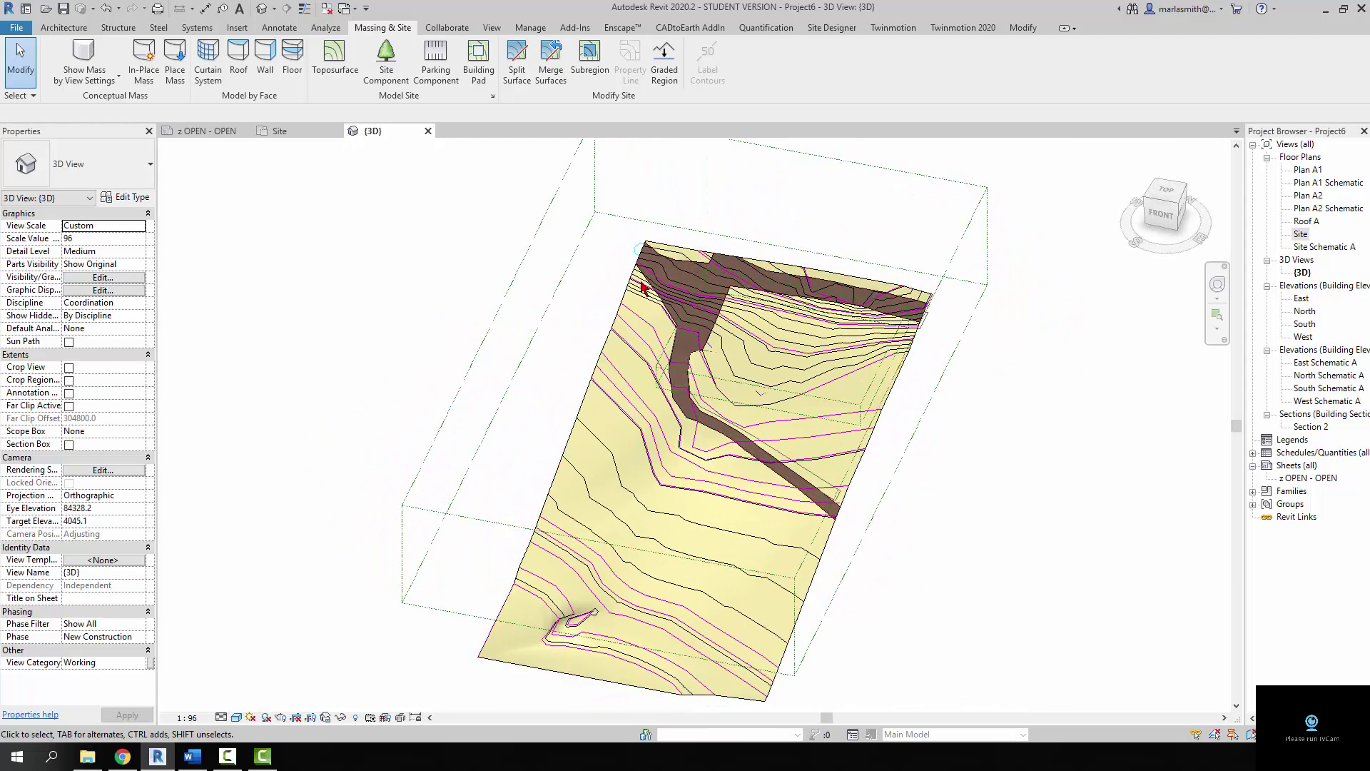
left_click(642, 288)
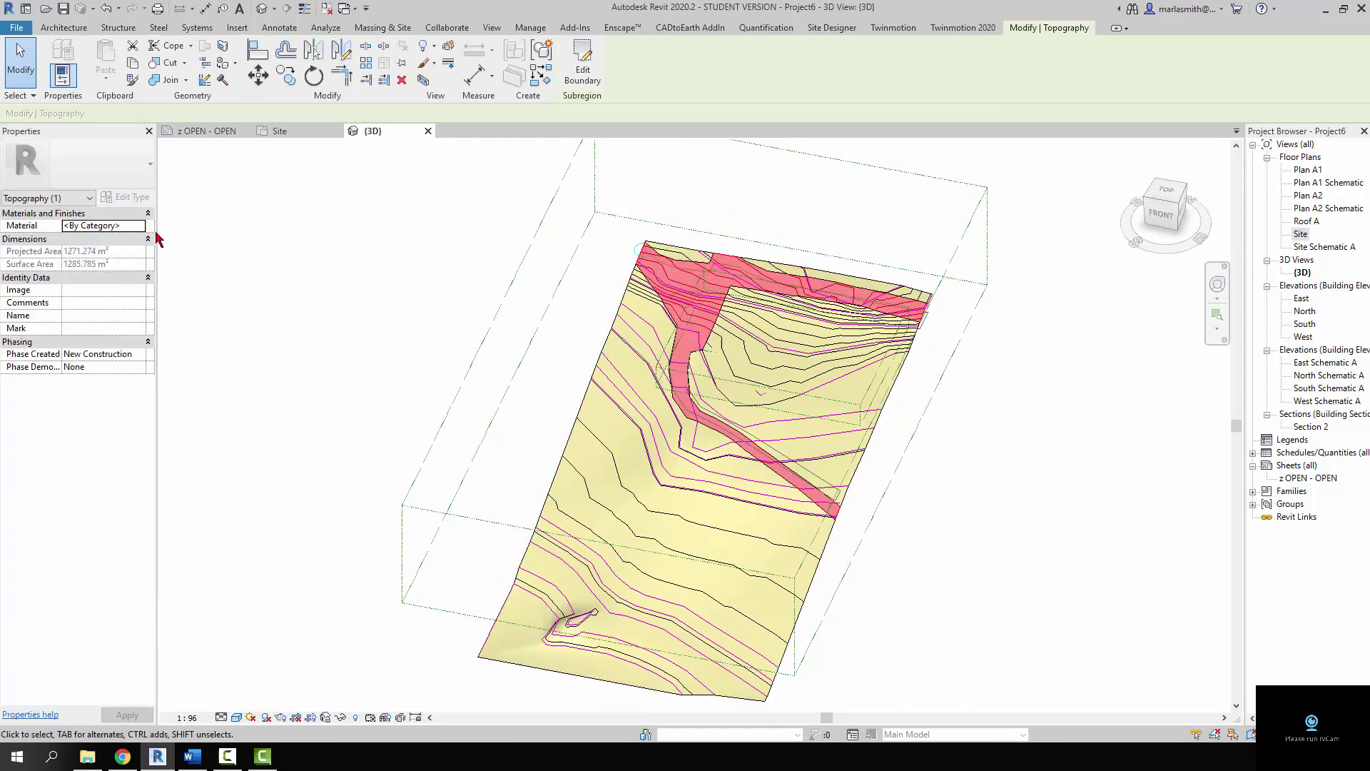
left_click(141, 225)
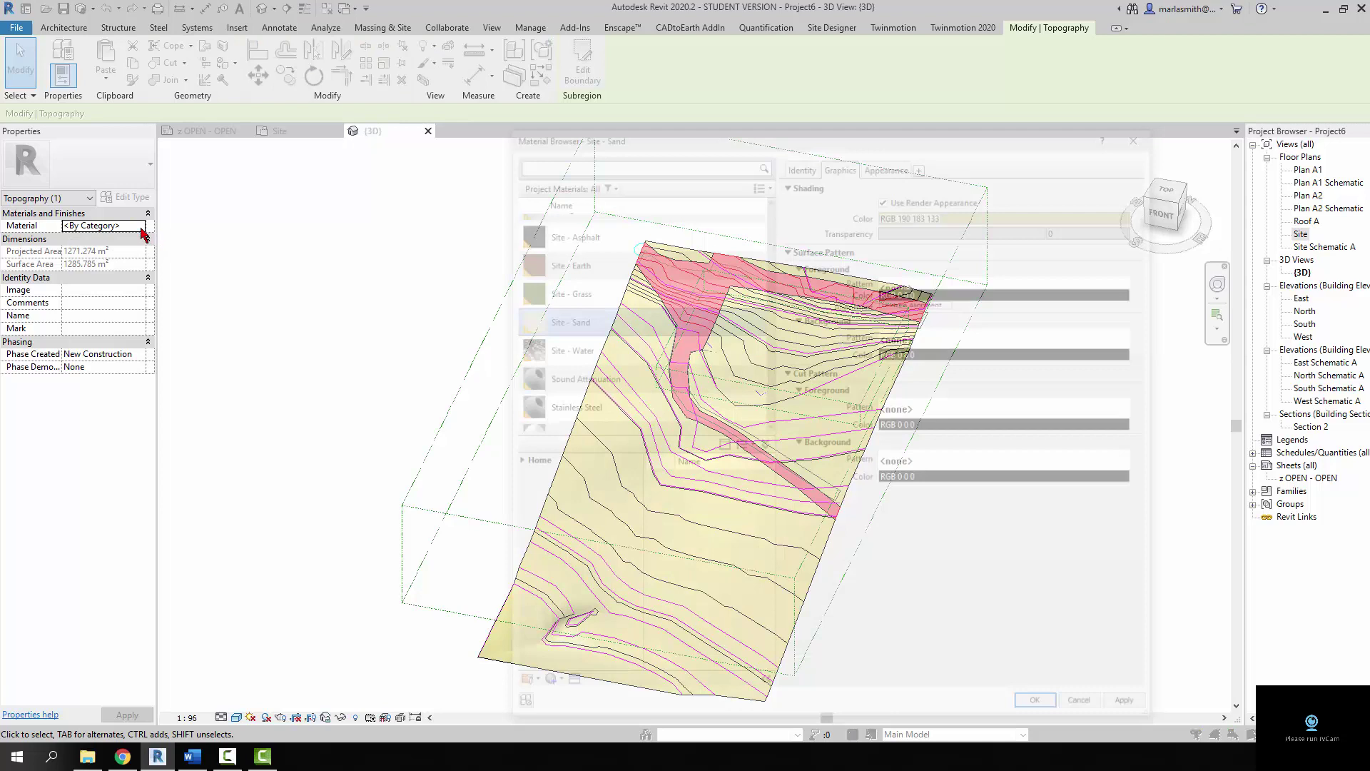
scroll(618, 242, "up", 1)
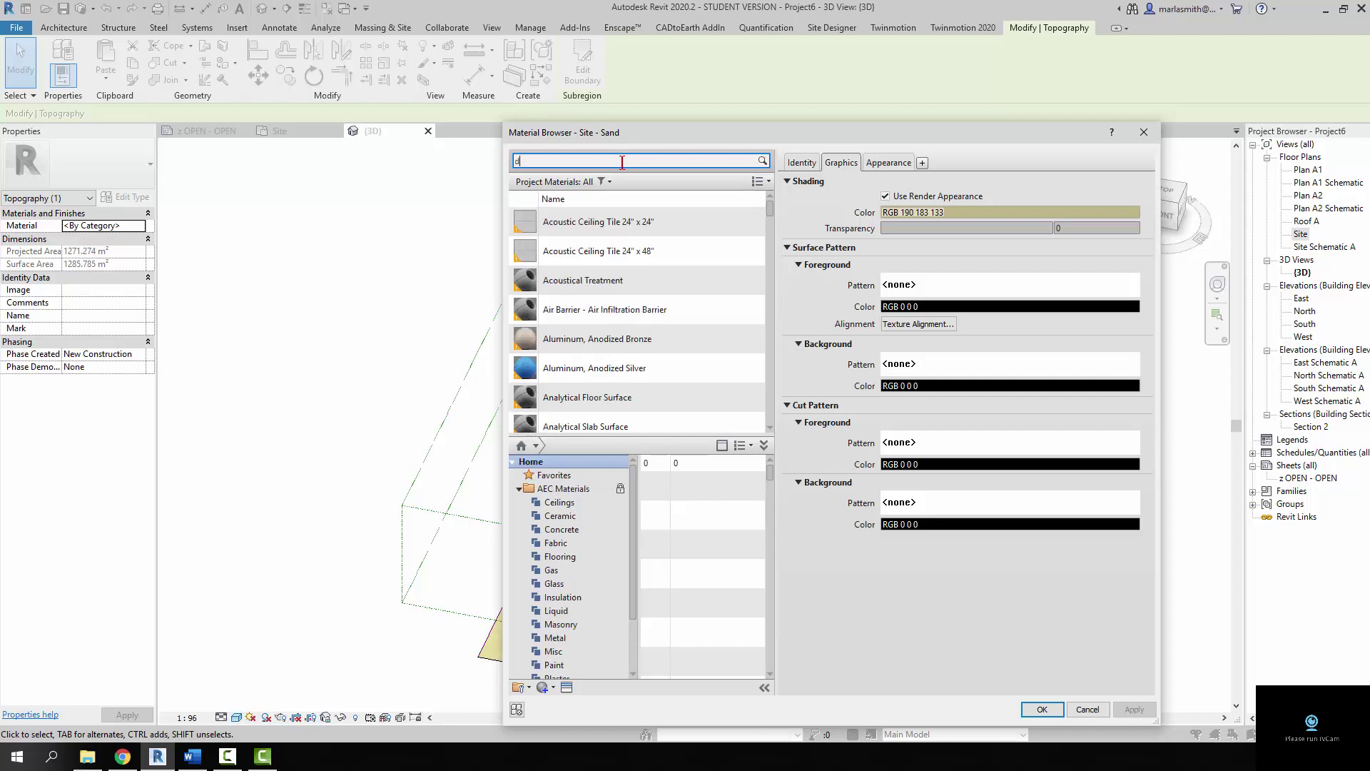
left_click(611, 240)
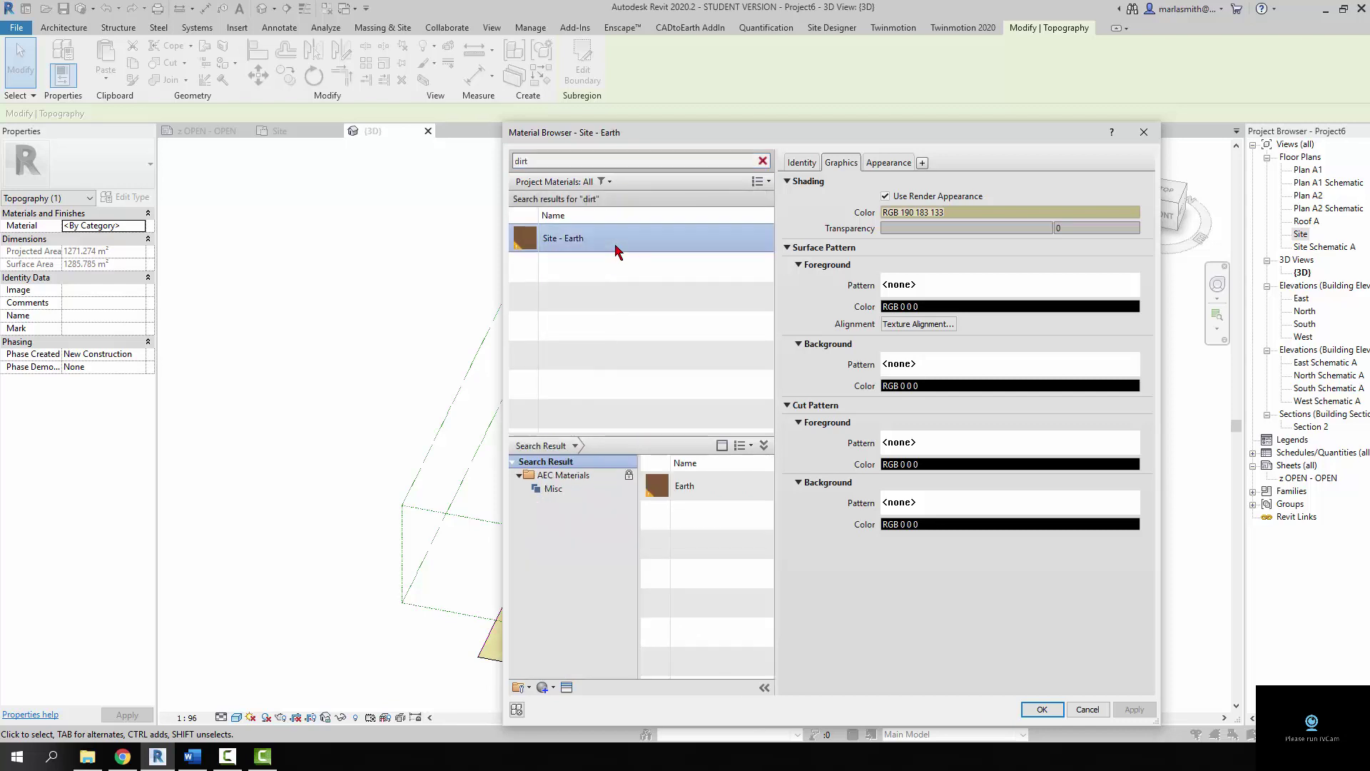
- Make Site - Earth use its render appearance for shading, set its image fade to 43, and apply it to the road
left_click(886, 196)
left_click(898, 164)
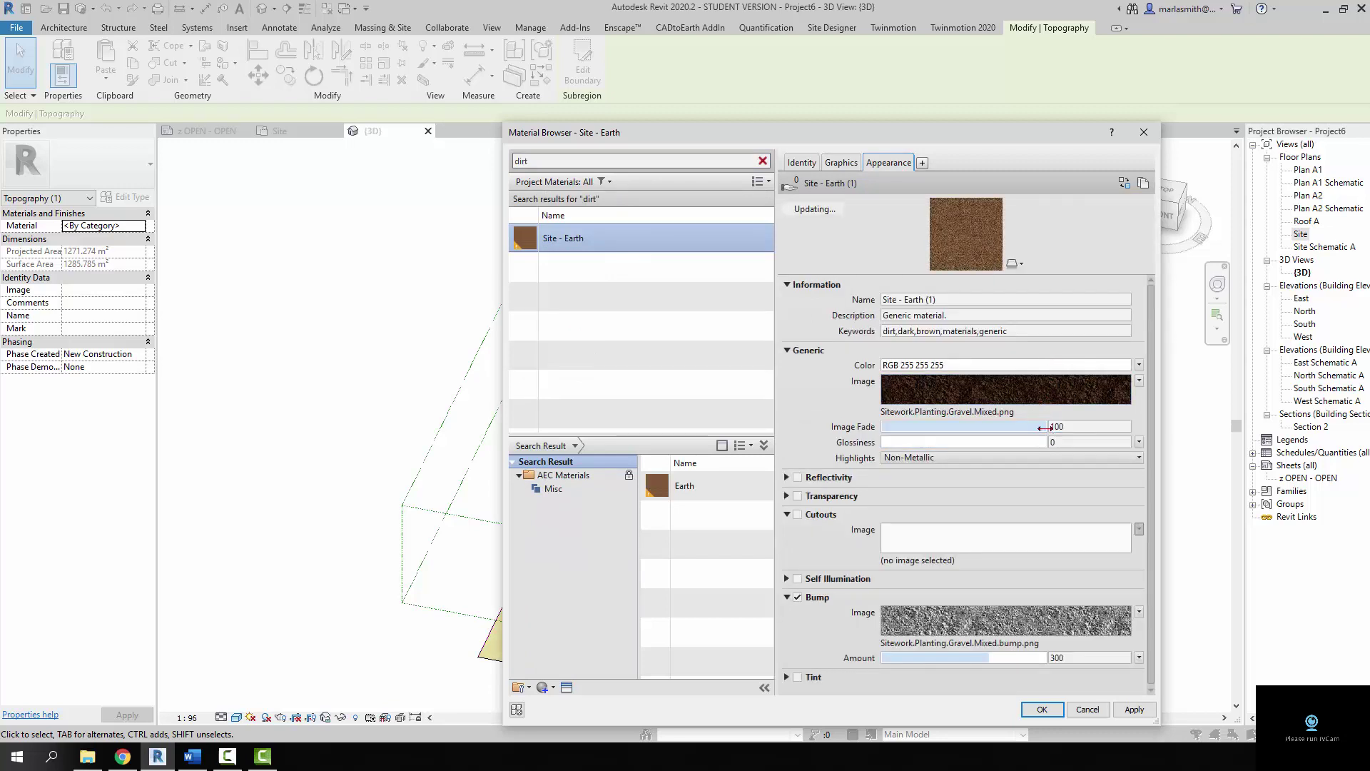
left_click_drag(1046, 426, 937, 426)
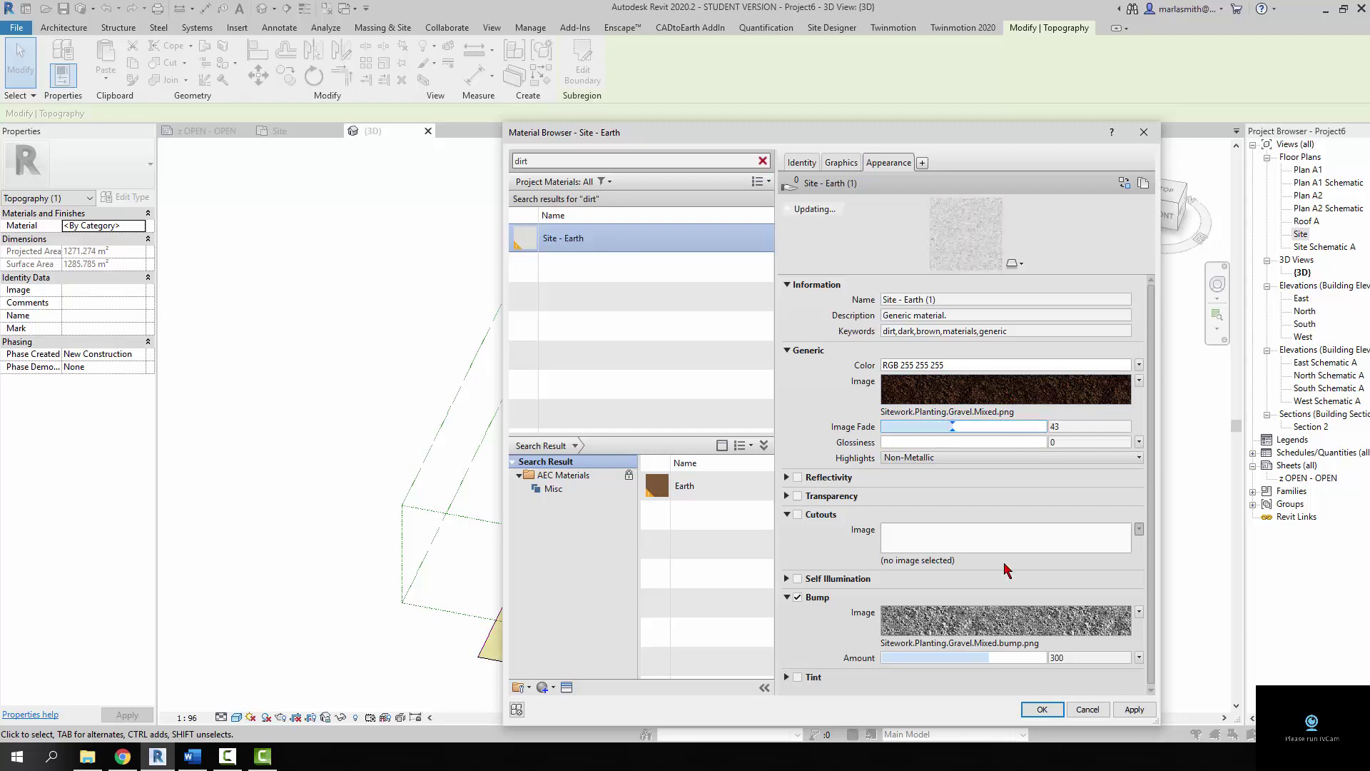
left_click(1042, 709)
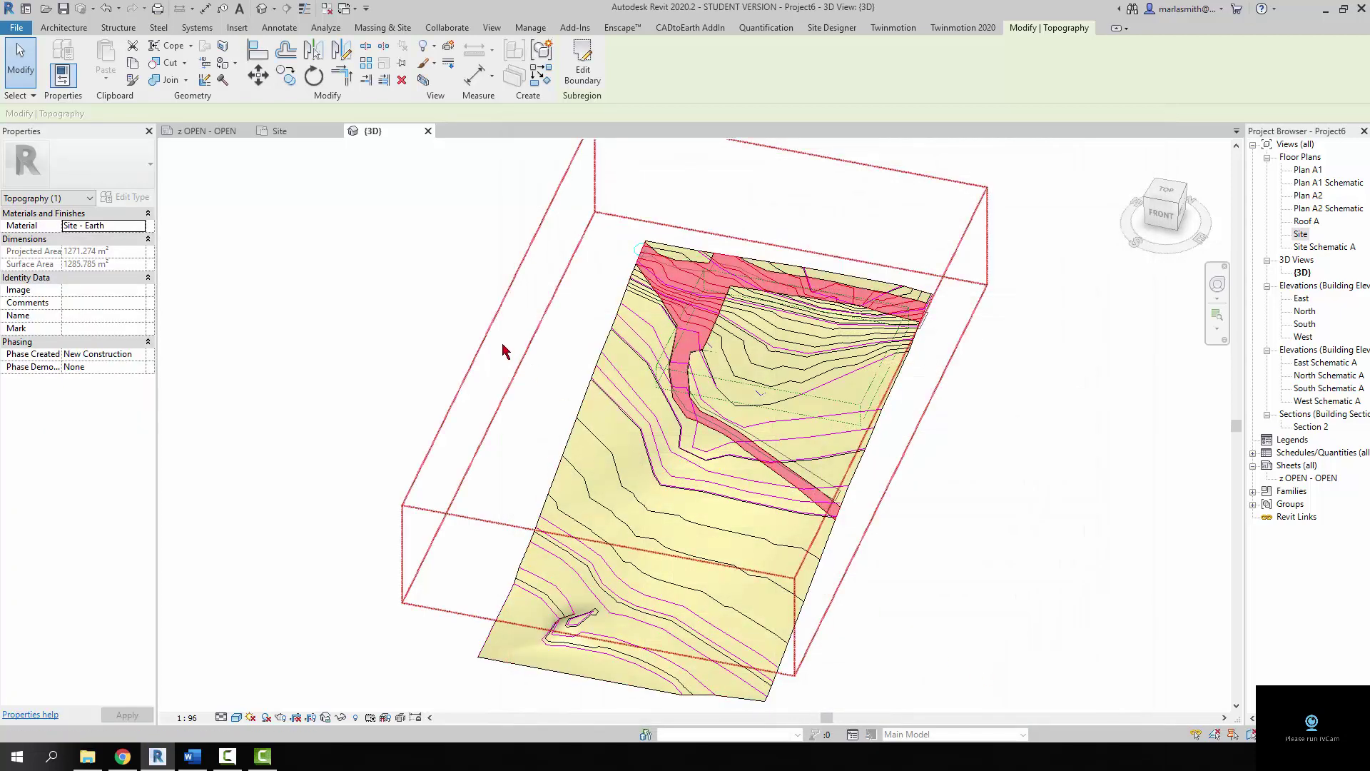
left_click(391, 287)
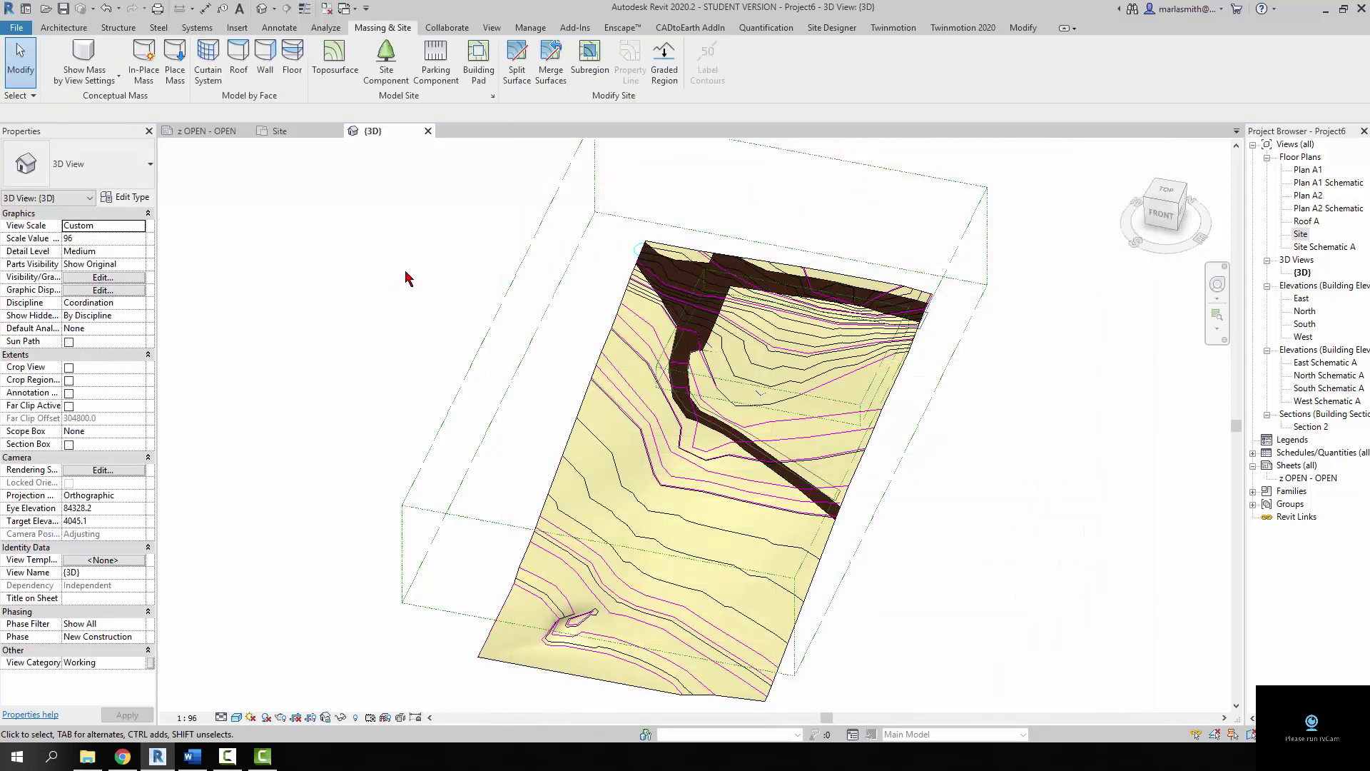
- Reopen the road subregion's Site - Earth material and turn off the use of render appearance for shading
left_click(628, 258)
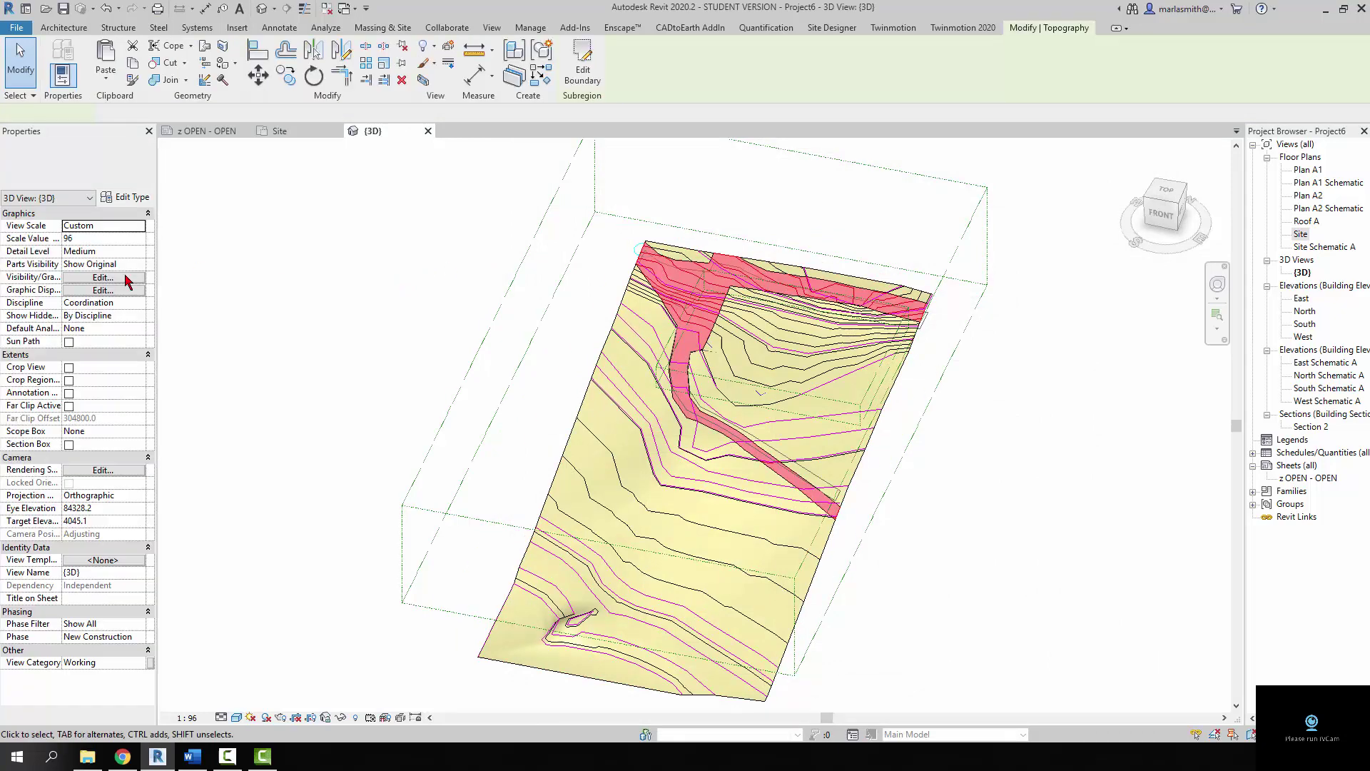
left_click(140, 225)
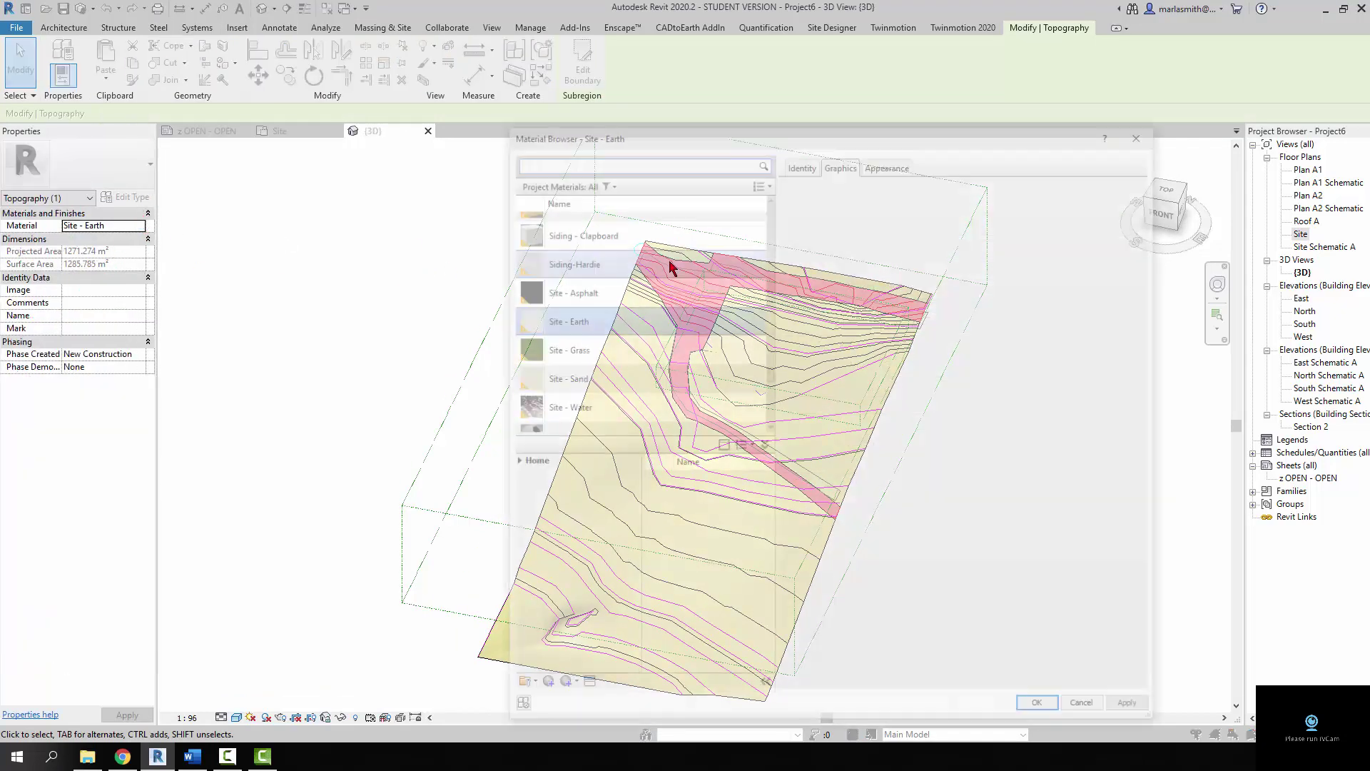
left_click(903, 165)
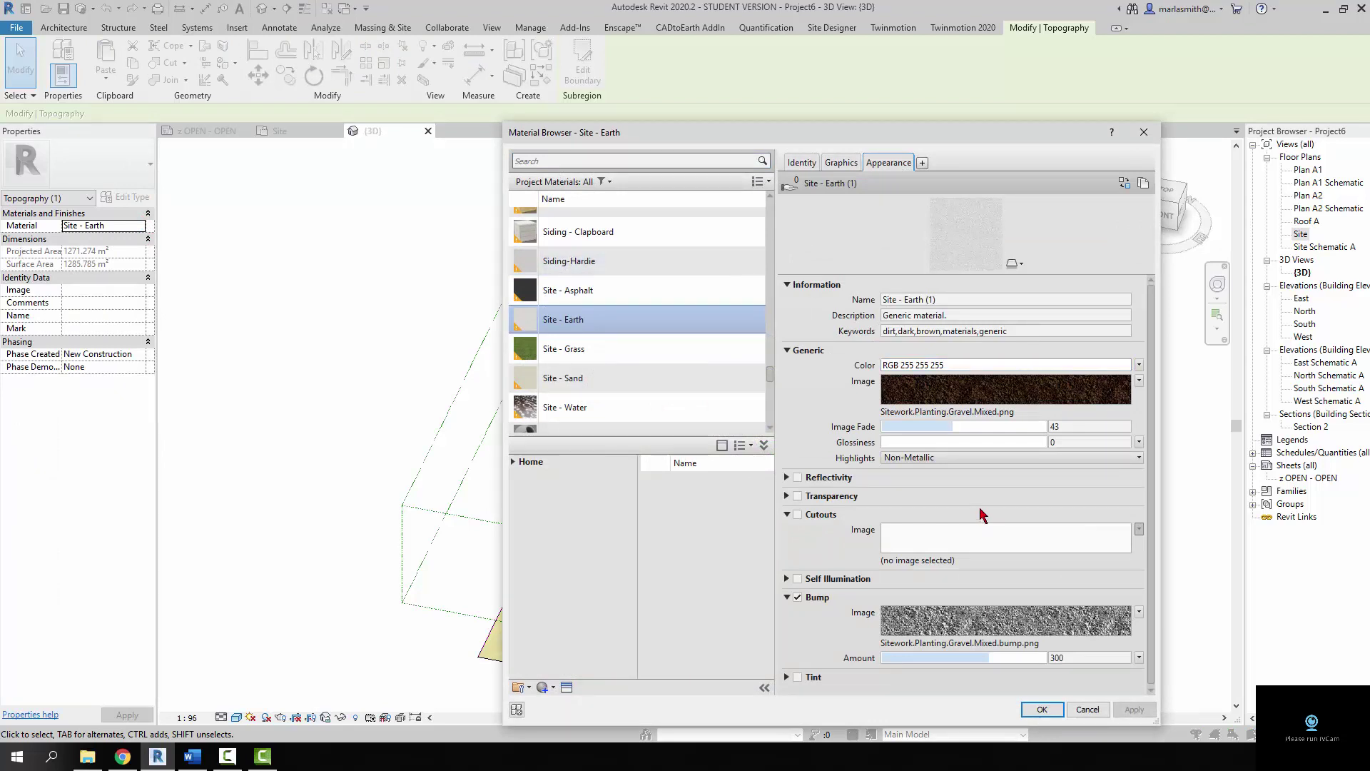
left_click(842, 163)
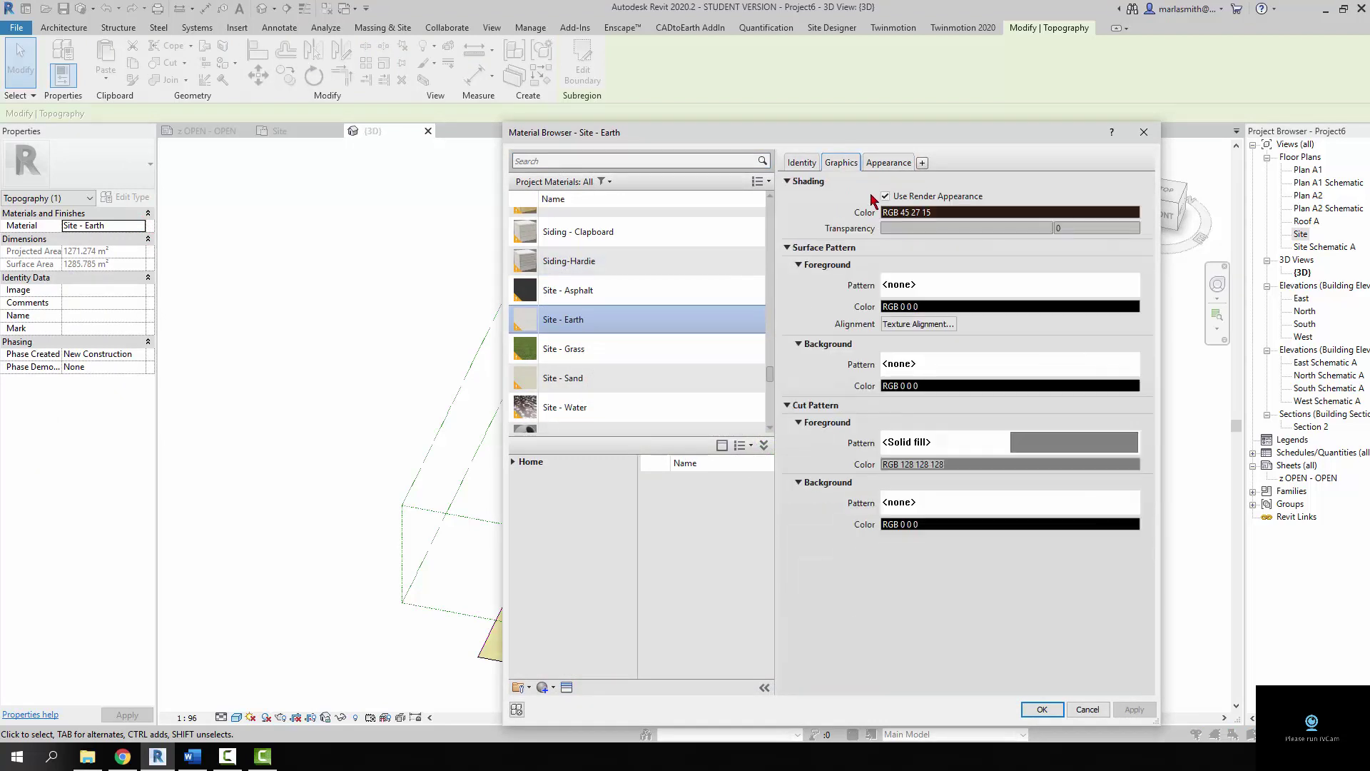
left_click(885, 196)
- Set the Site - Earth shading color to light brown RGB 198 176 168 and apply the material
left_click(928, 212)
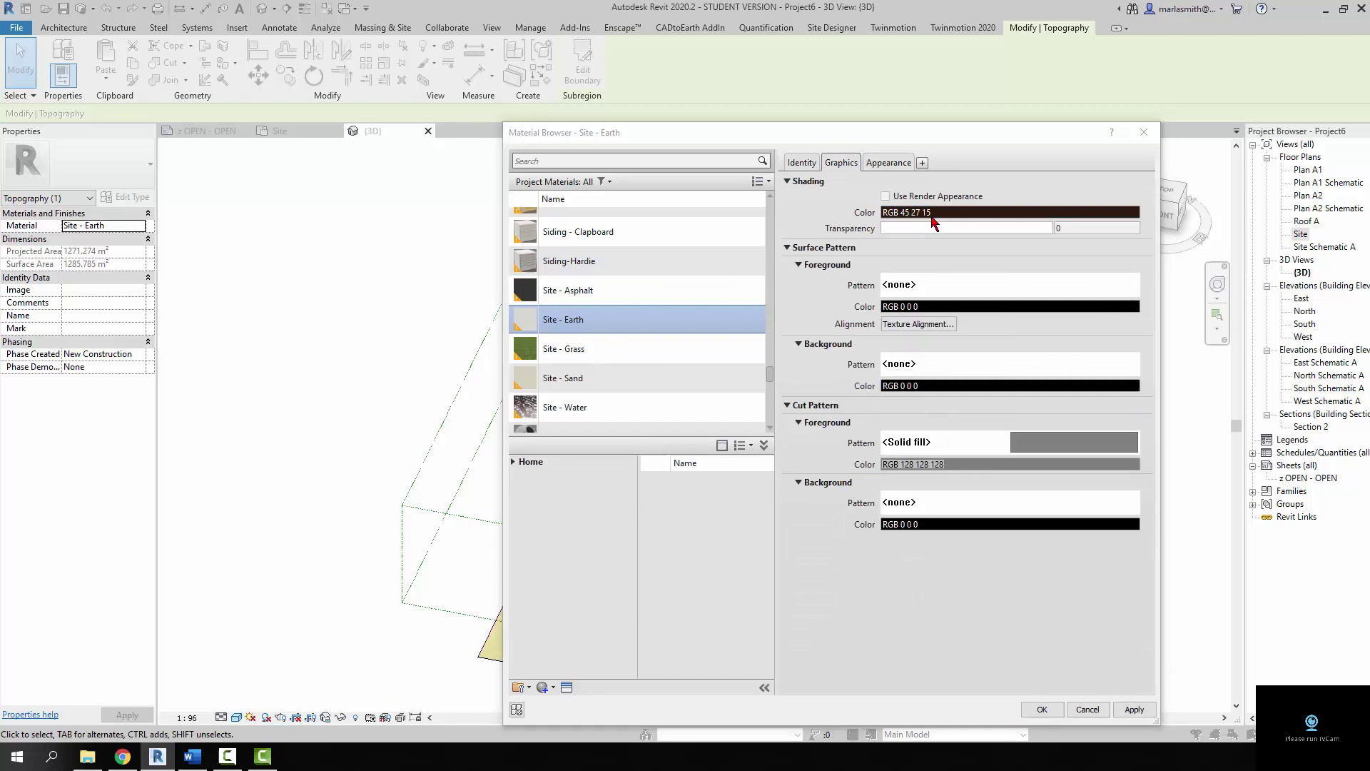
left_click(991, 387)
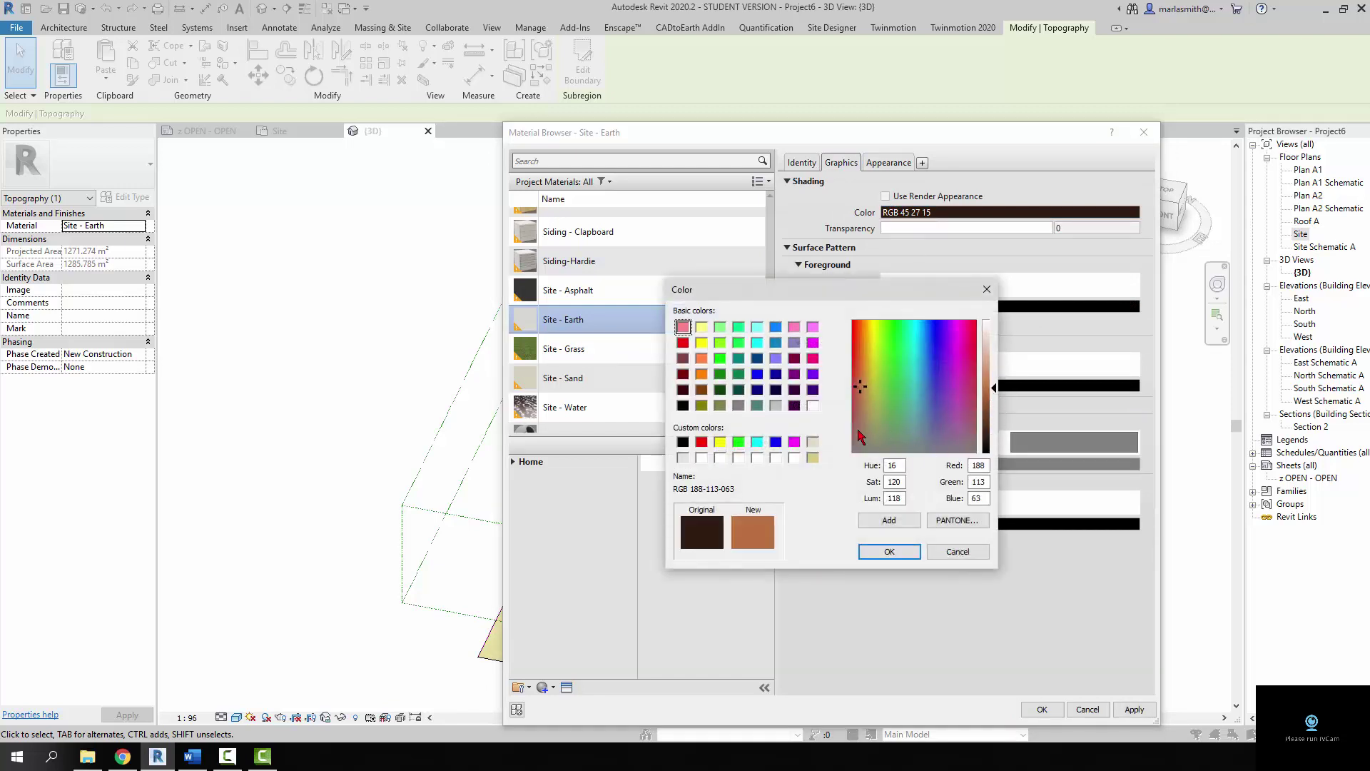
left_click_drag(993, 391, 1002, 369)
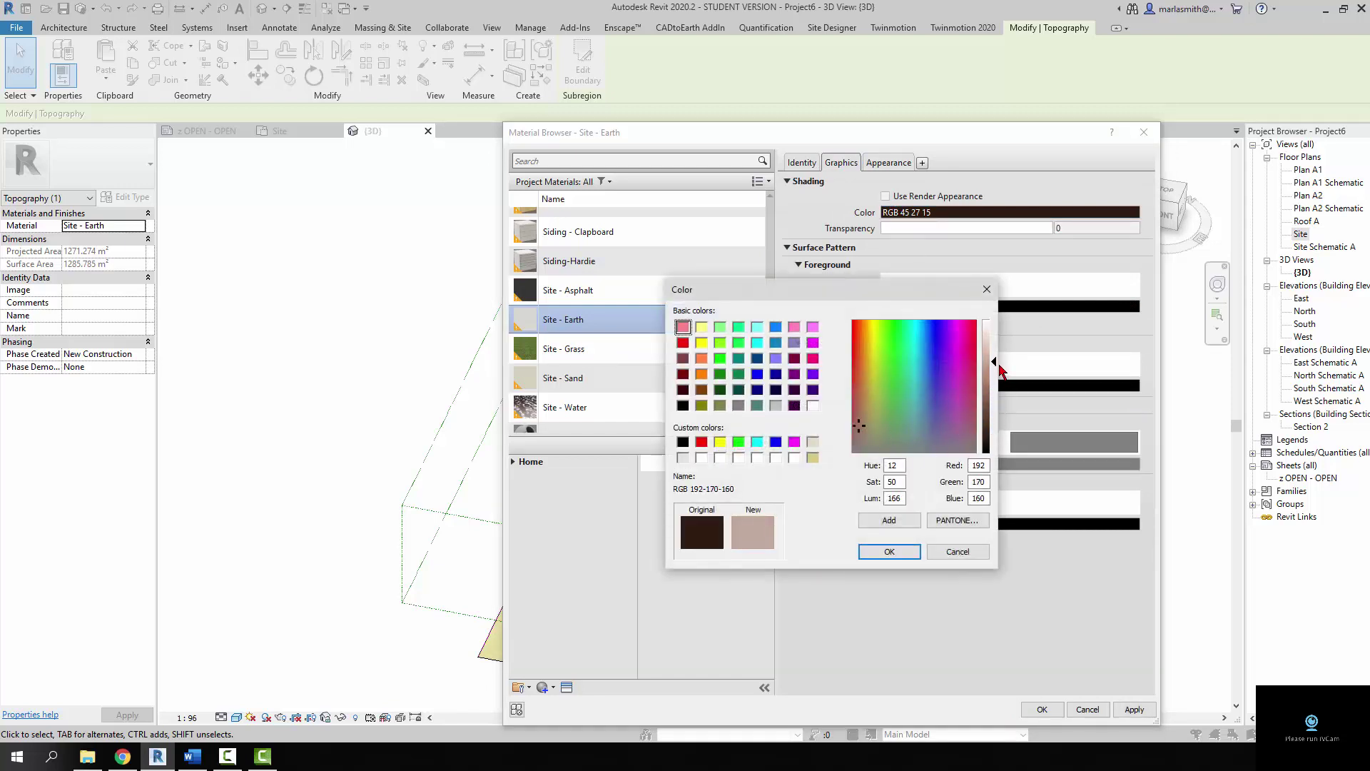
left_click(889, 551)
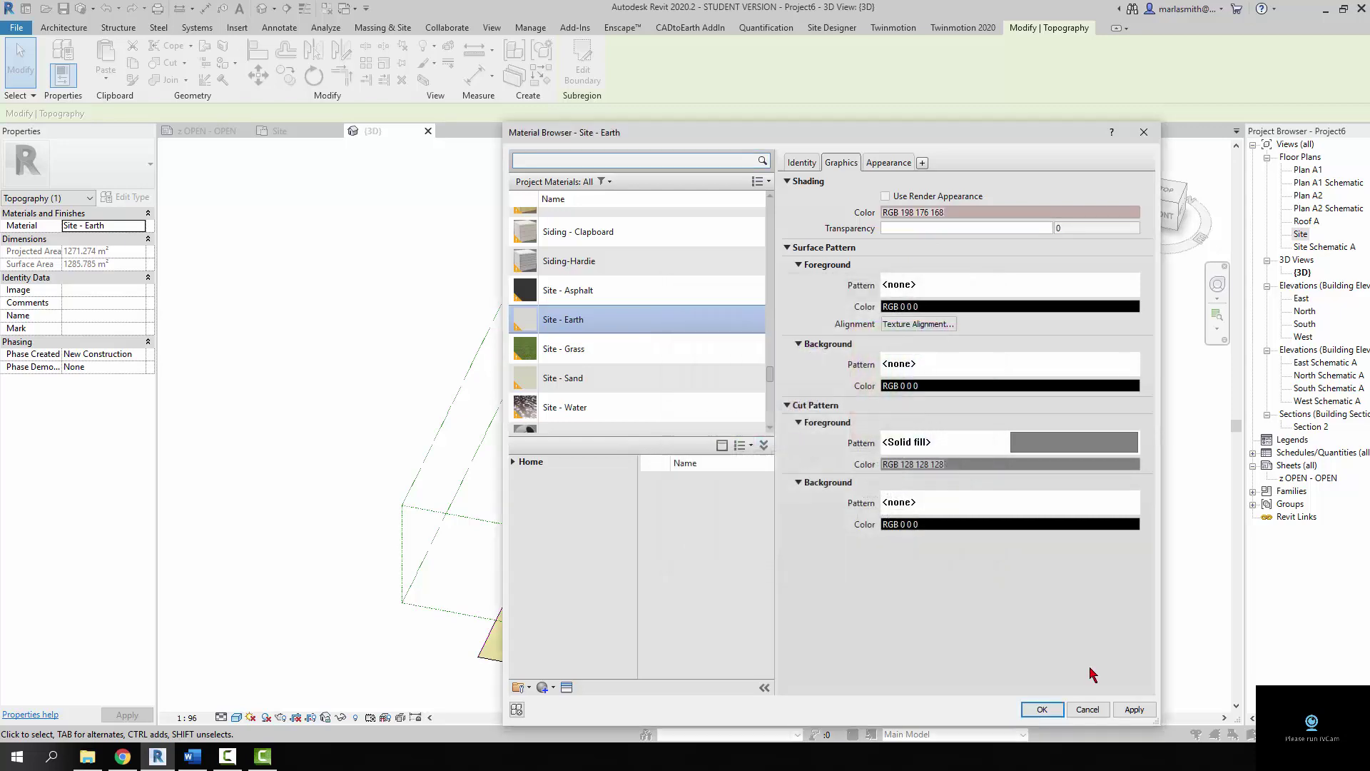
left_click(1042, 709)
left_click(384, 276)
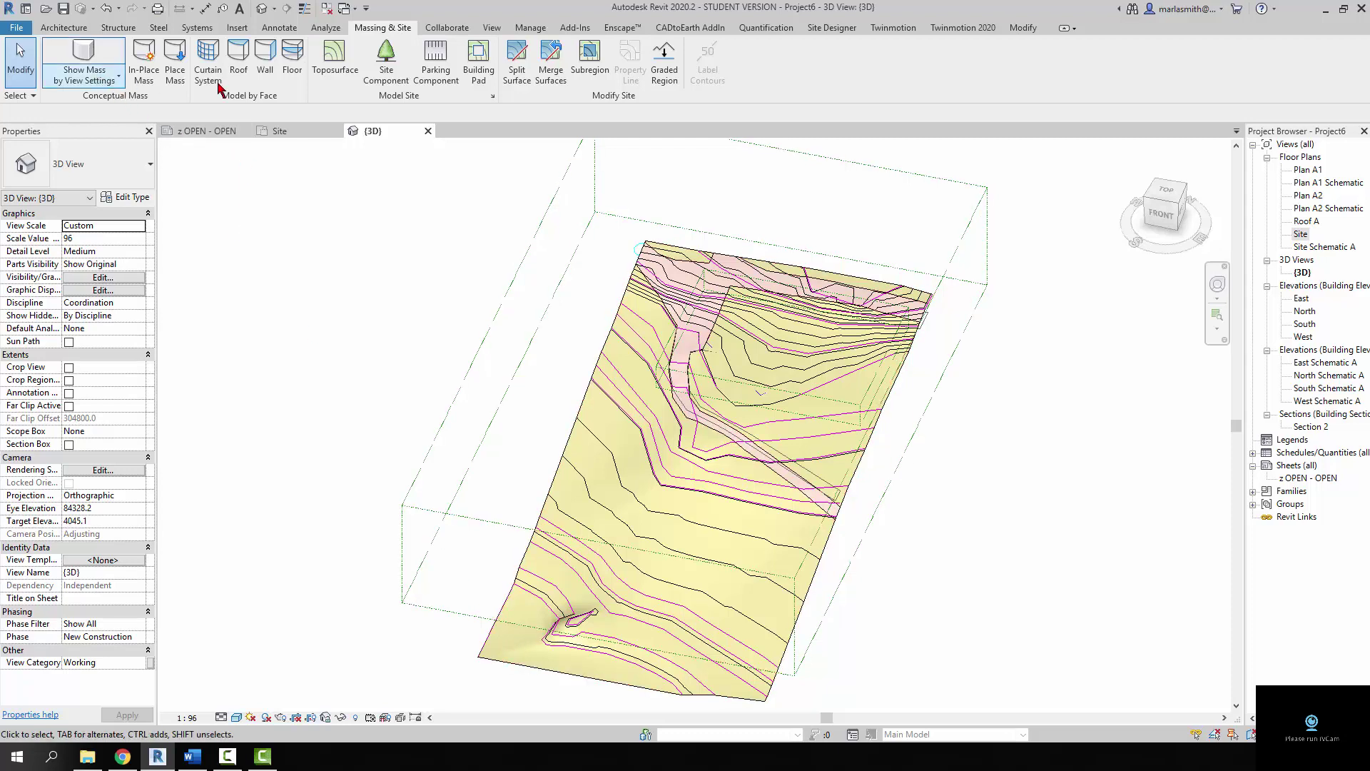
- Start a subregion and pick the connected chain of DWG lines along the water's edge at the site's lower end
left_click(517, 64)
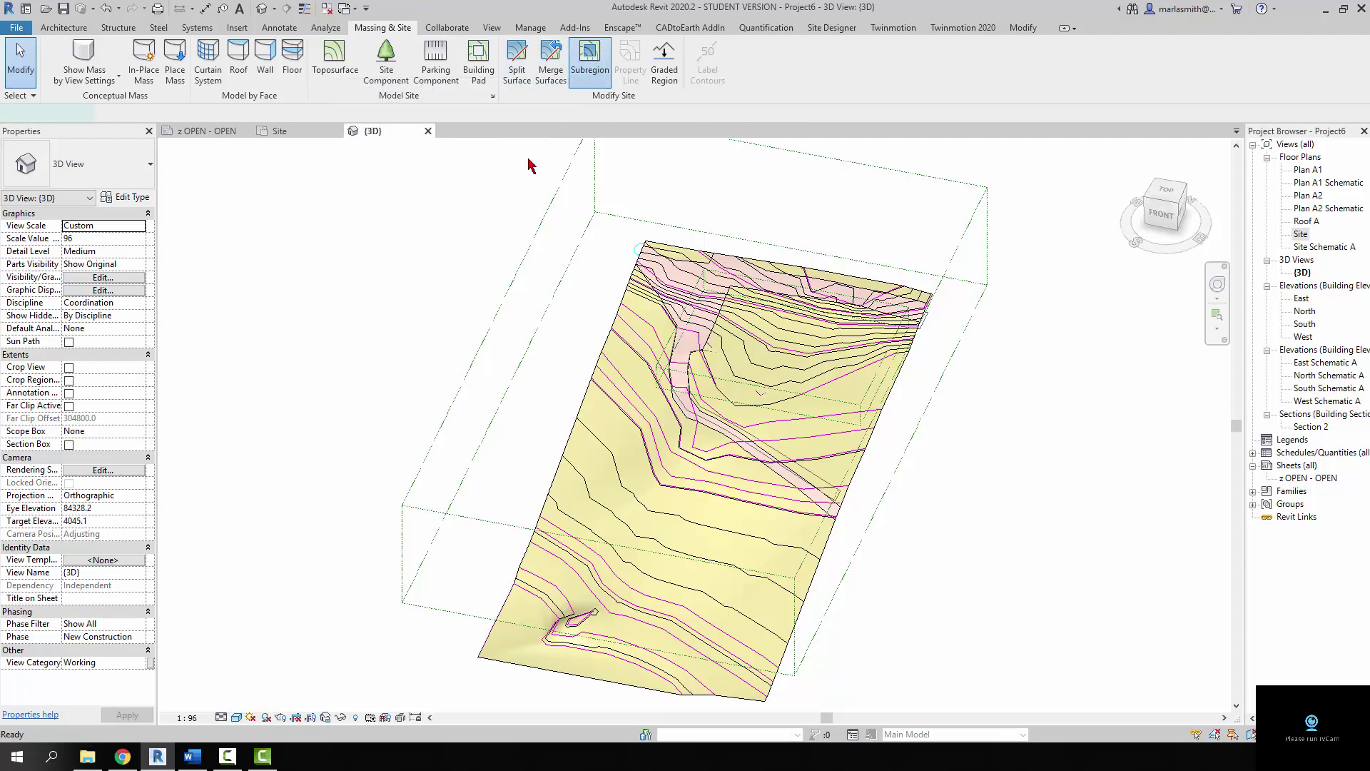
left_click(504, 646)
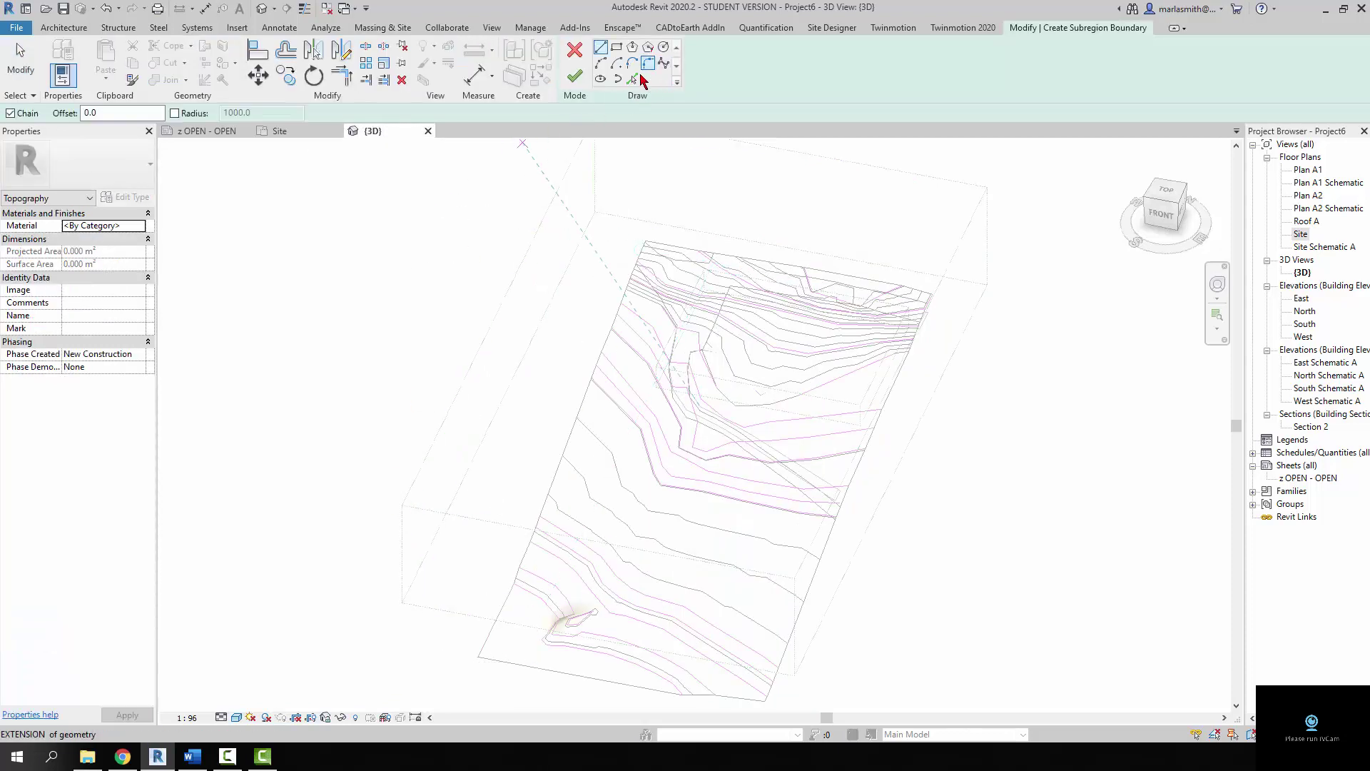
left_click(632, 80)
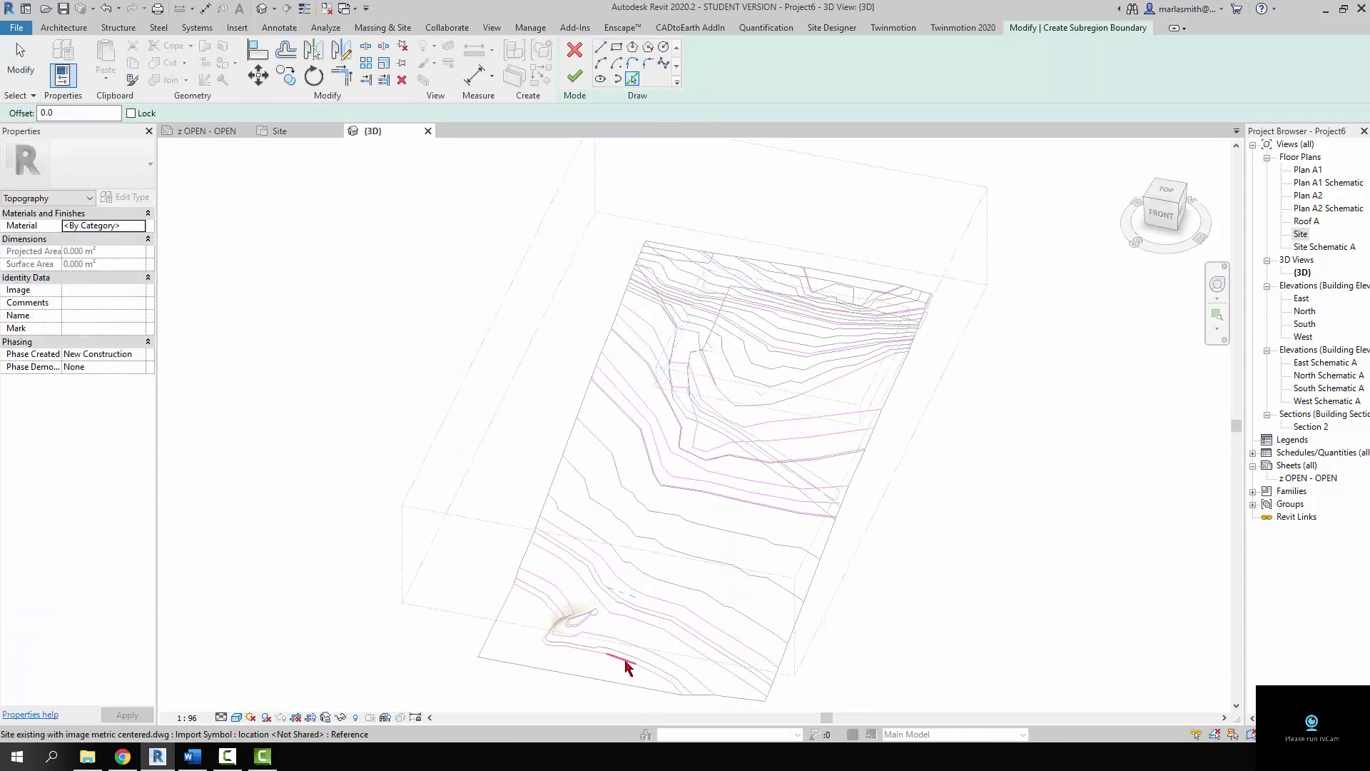
key("Tab")
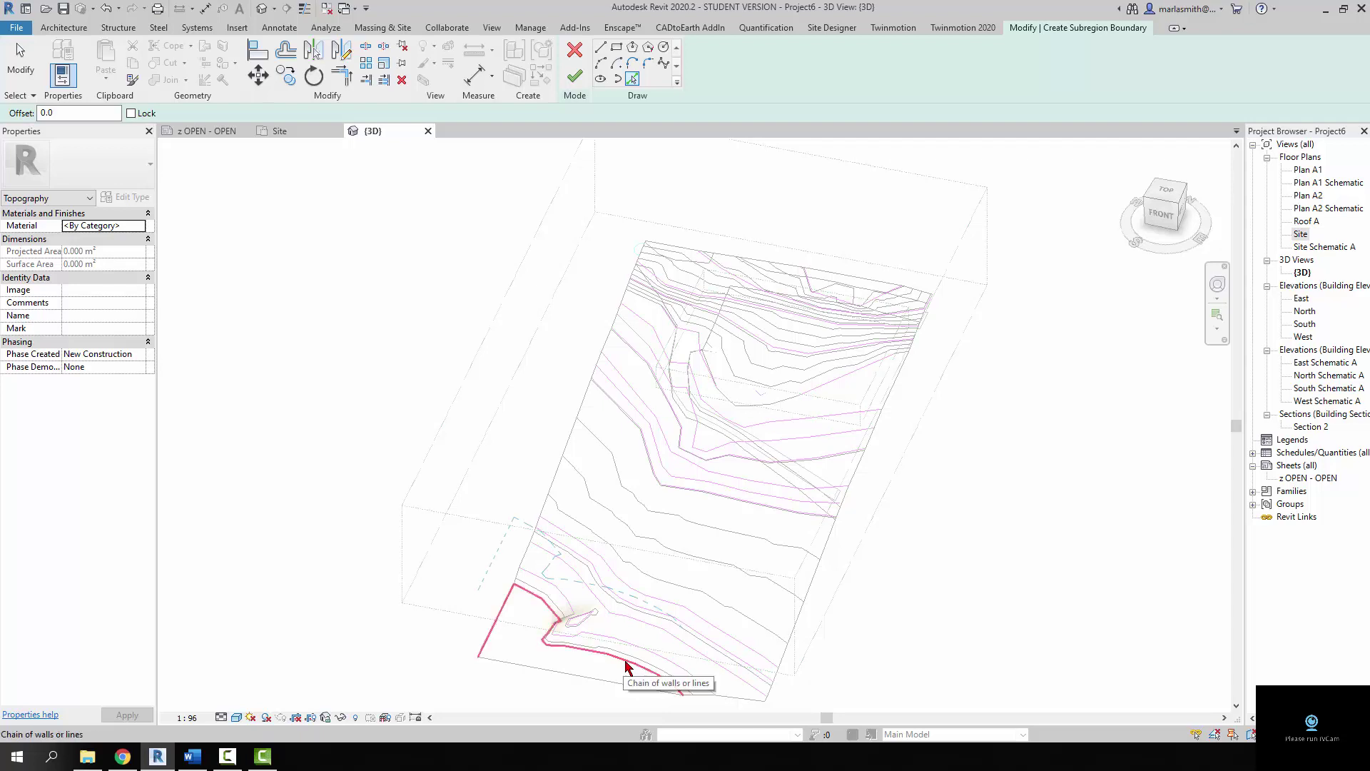
left_click(628, 667)
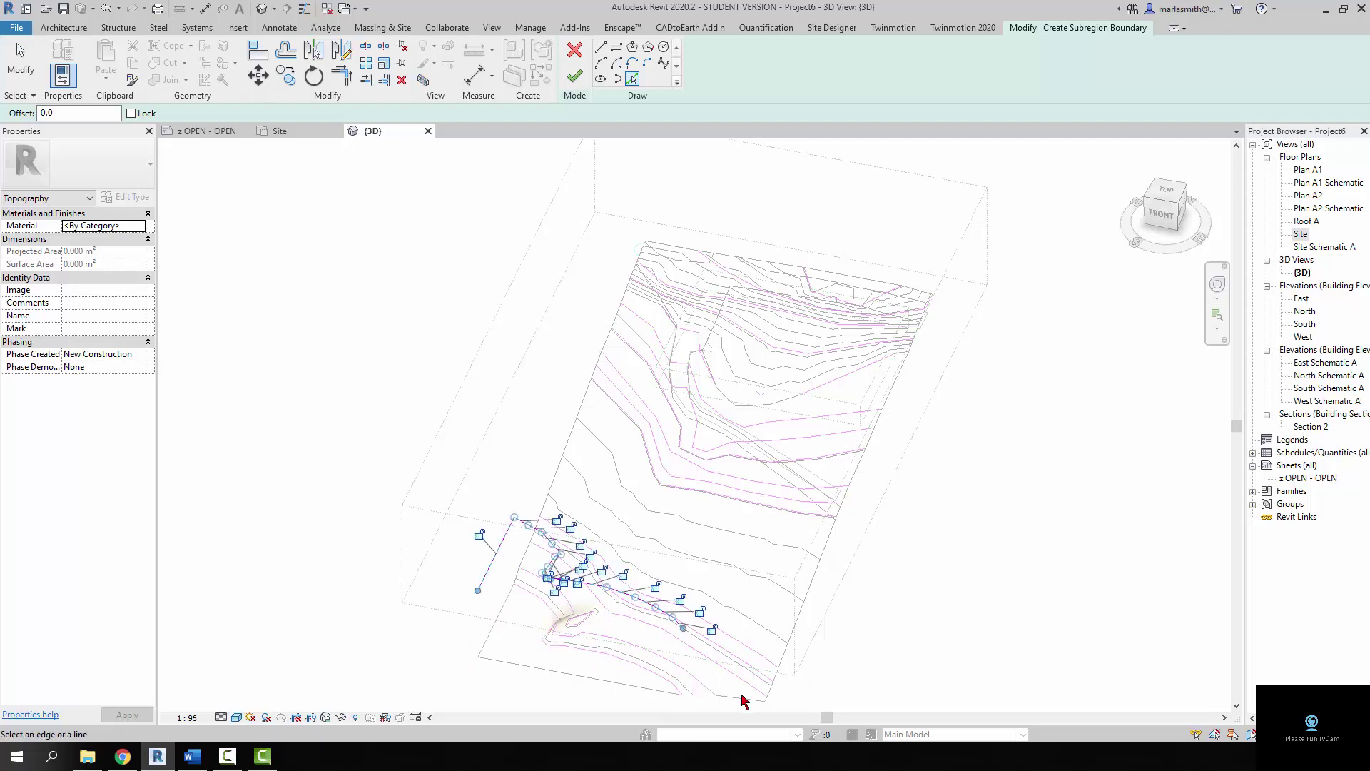
- Close the water subregion's boundary with a straight line between the chain's open ends and finish the subregion
left_click(600, 47)
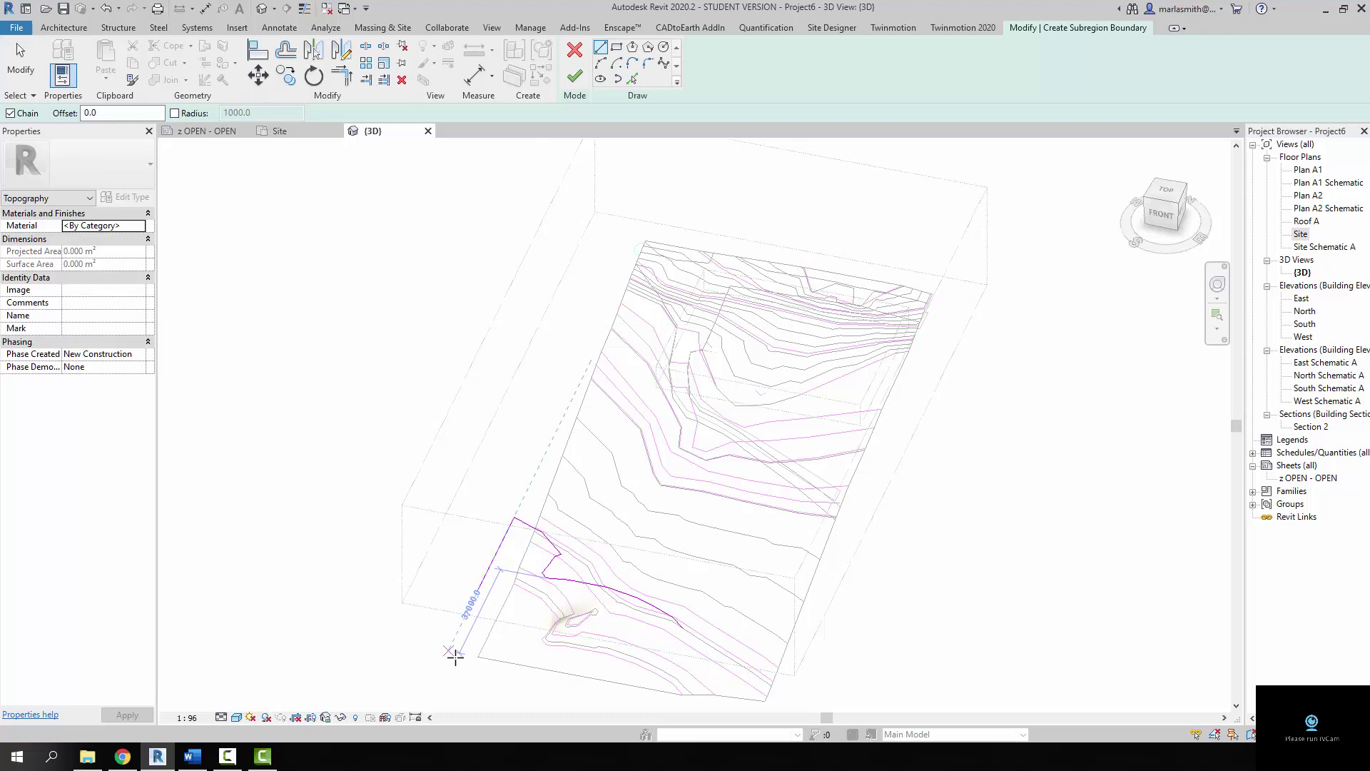
left_click(478, 589)
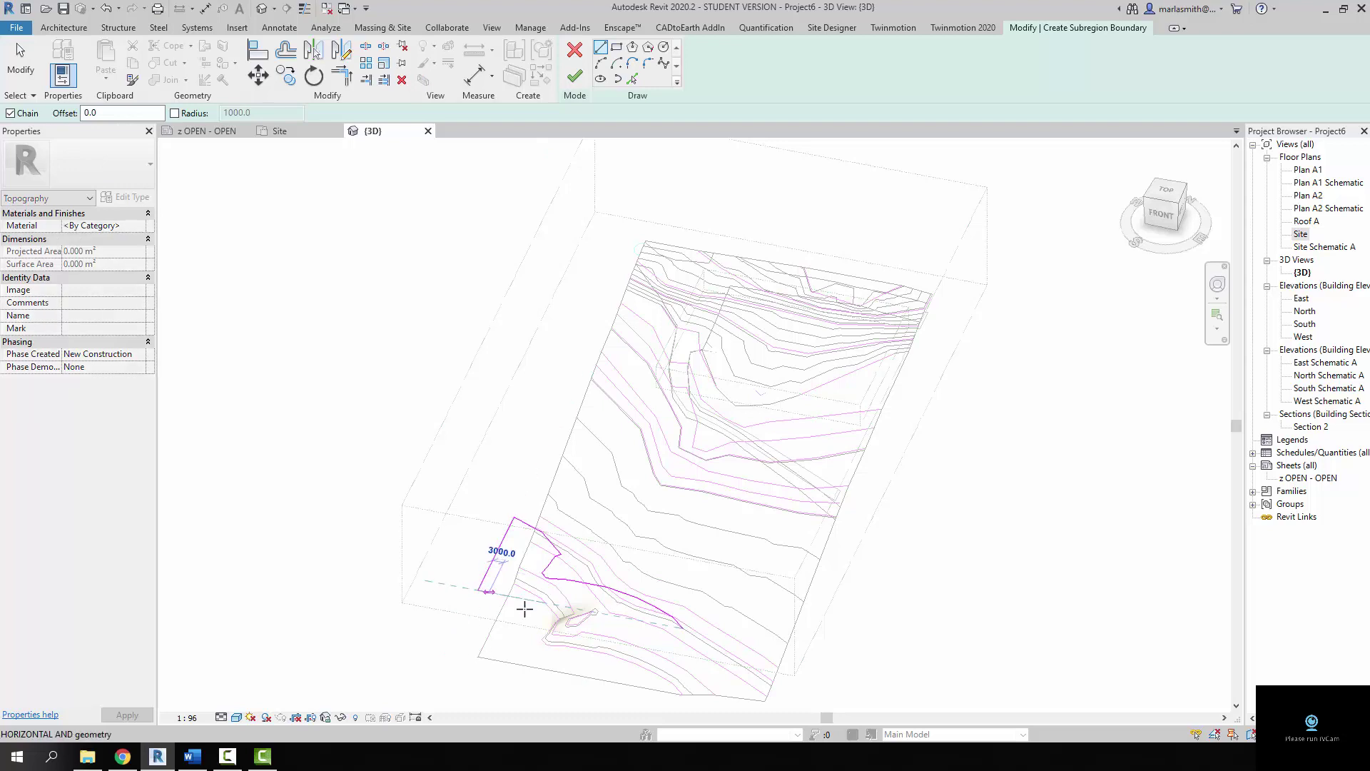
left_click(684, 628)
left_click(574, 75)
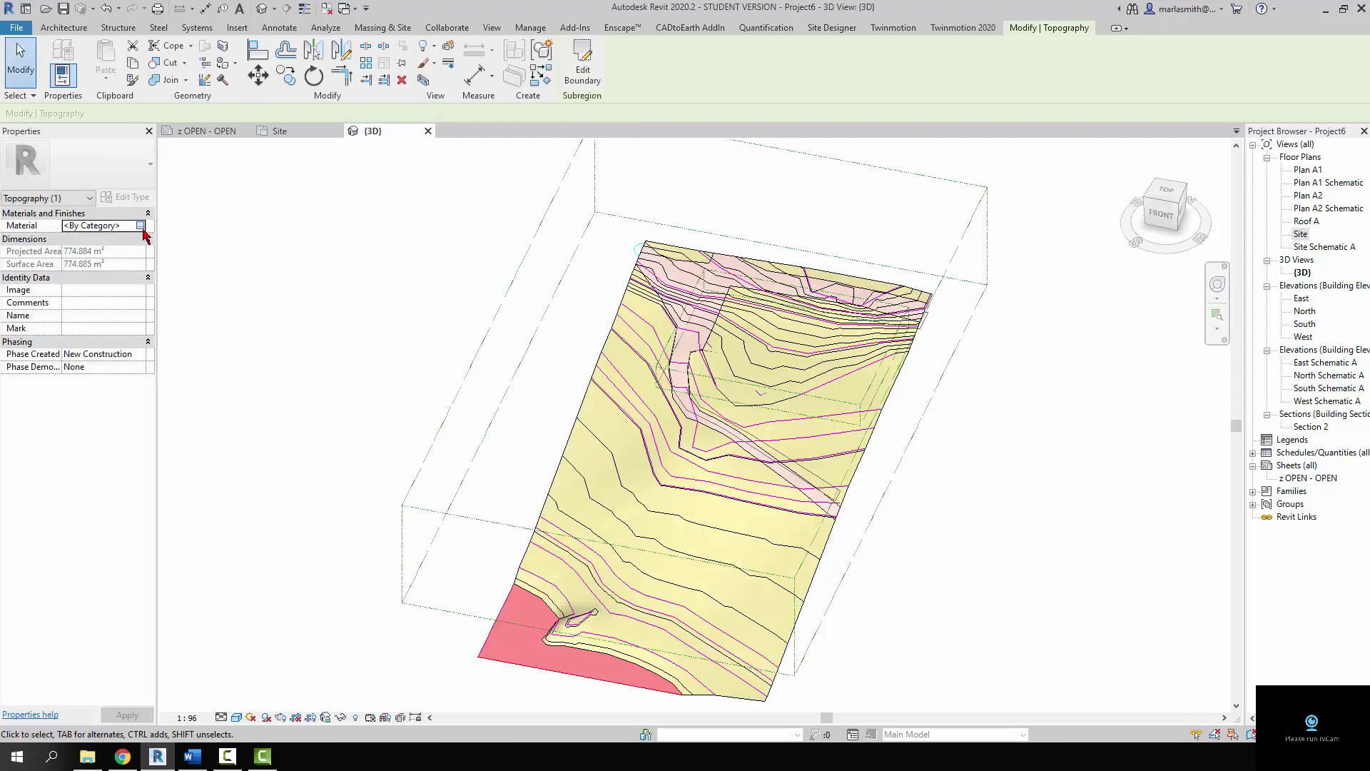
- Search the new subregion's material options for water and choose Site - Water
left_click(141, 227)
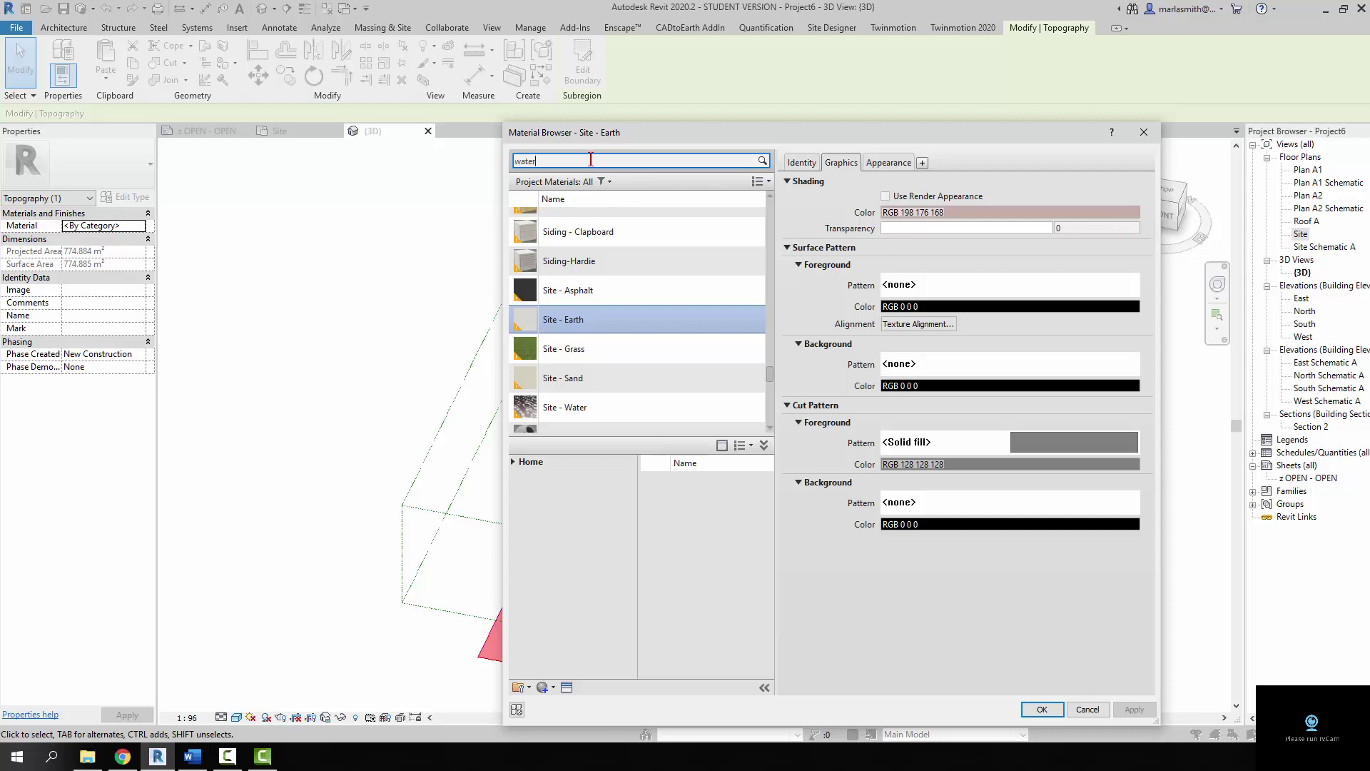
left_click(591, 159)
type("water")
left_click(590, 267)
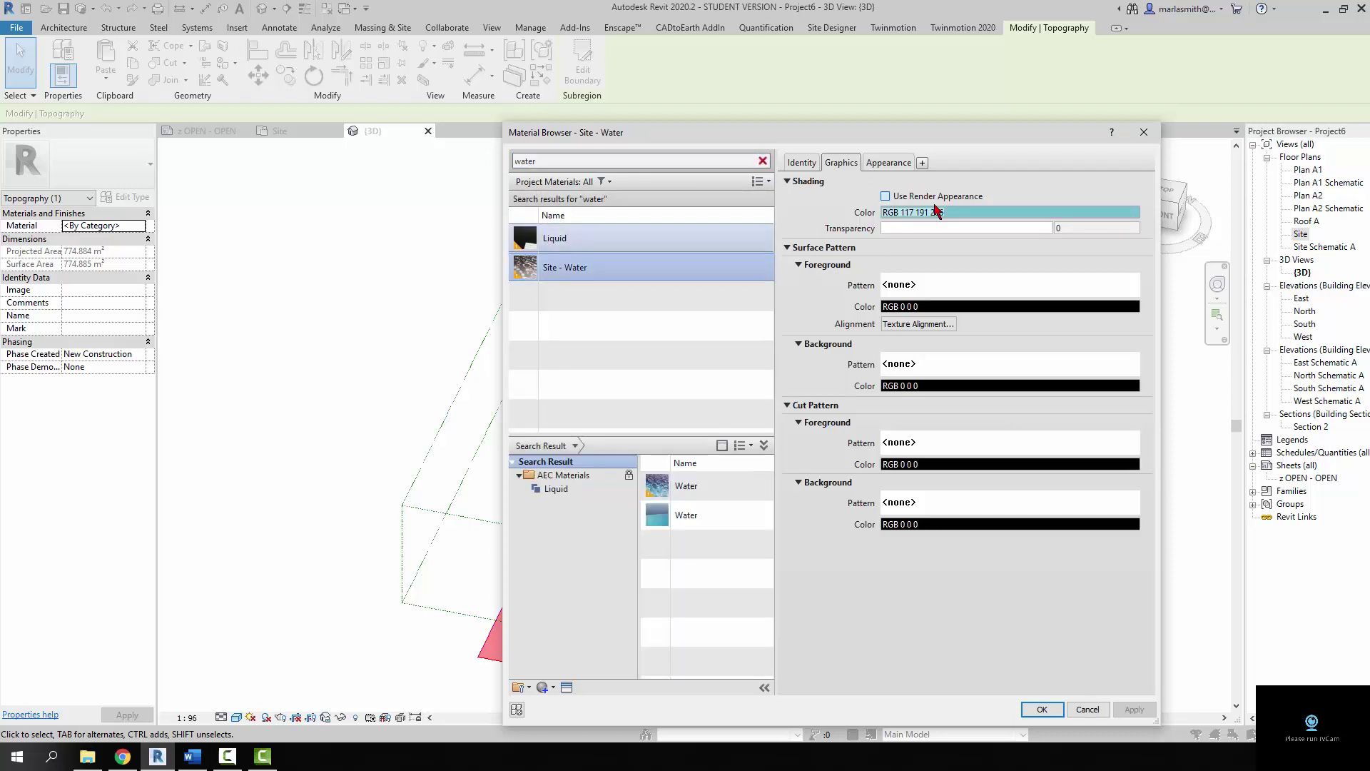
- Make Site - Water use its render appearance for shading, set its custom water color to RGB 44 99 88, and apply it to the subregion
left_click(886, 196)
left_click(892, 168)
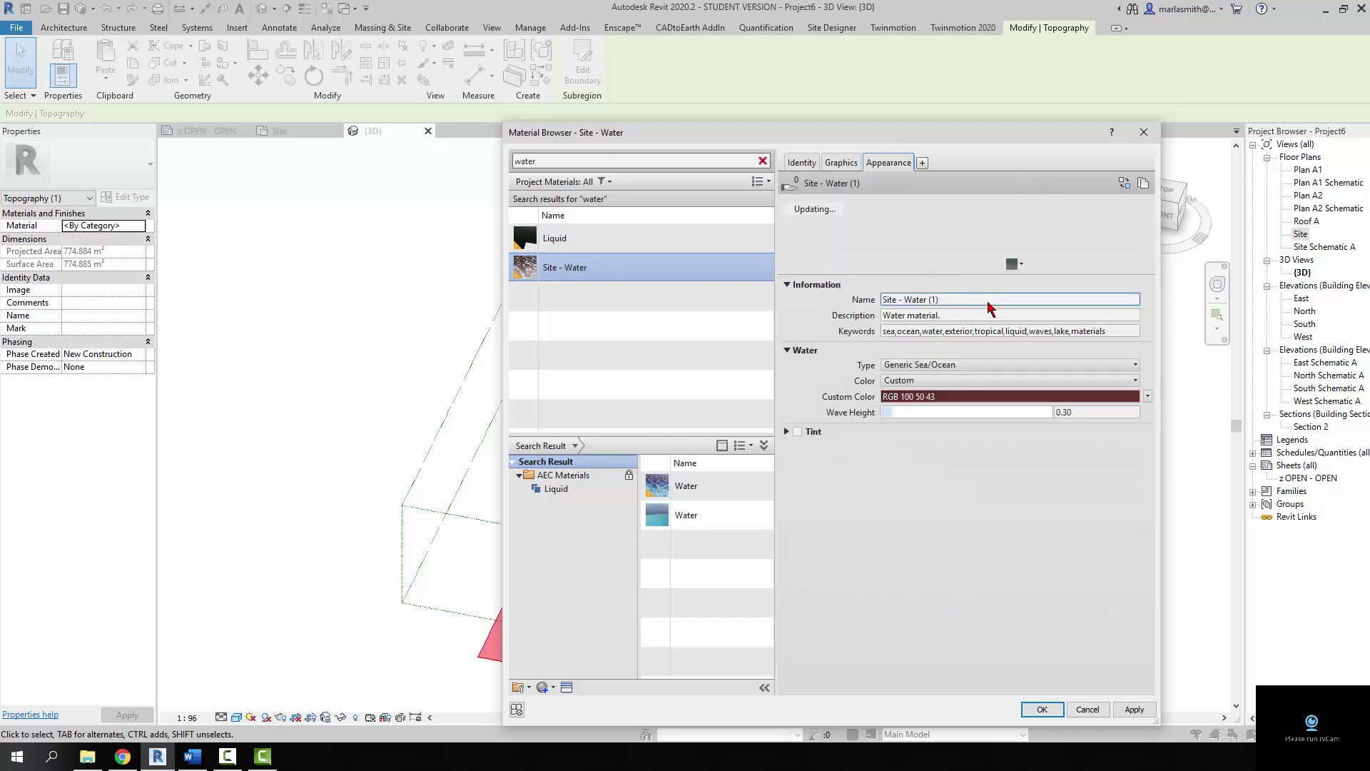
left_click(1006, 397)
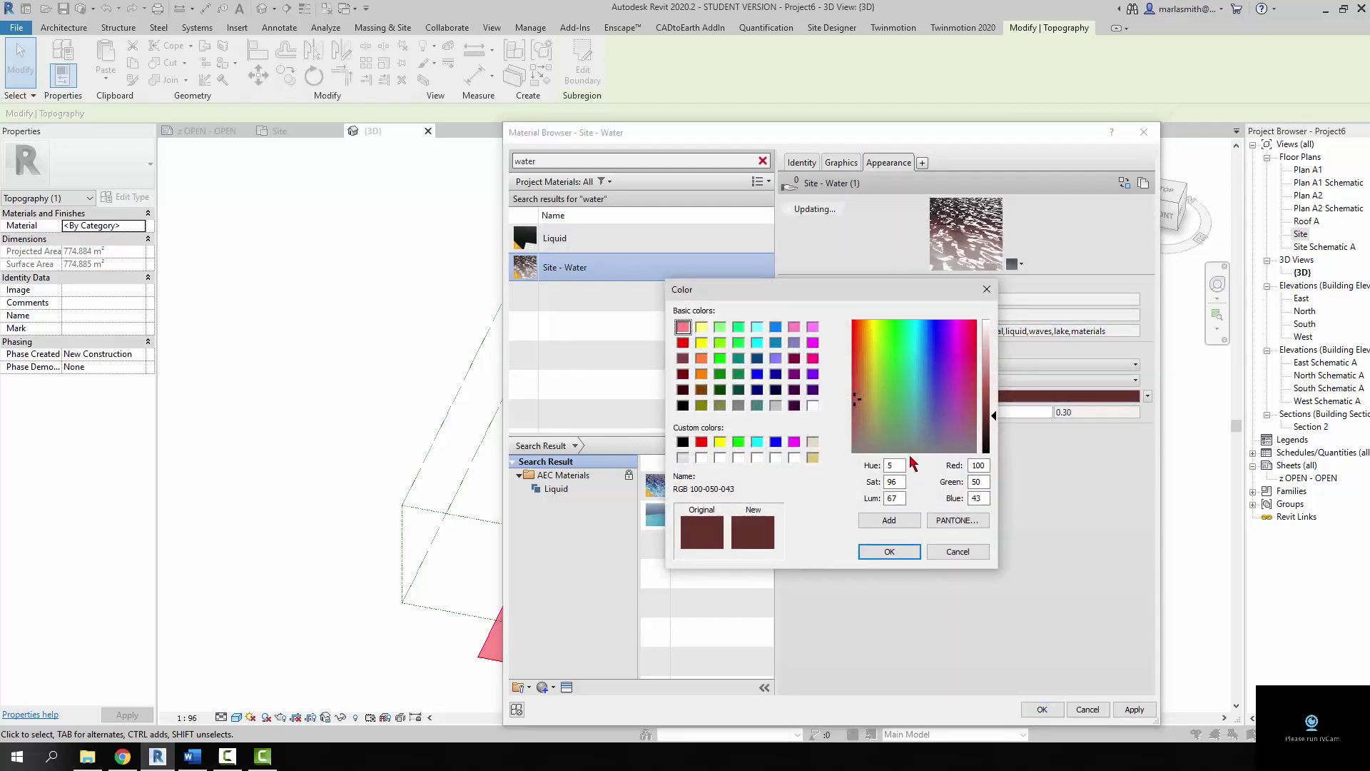
left_click(911, 402)
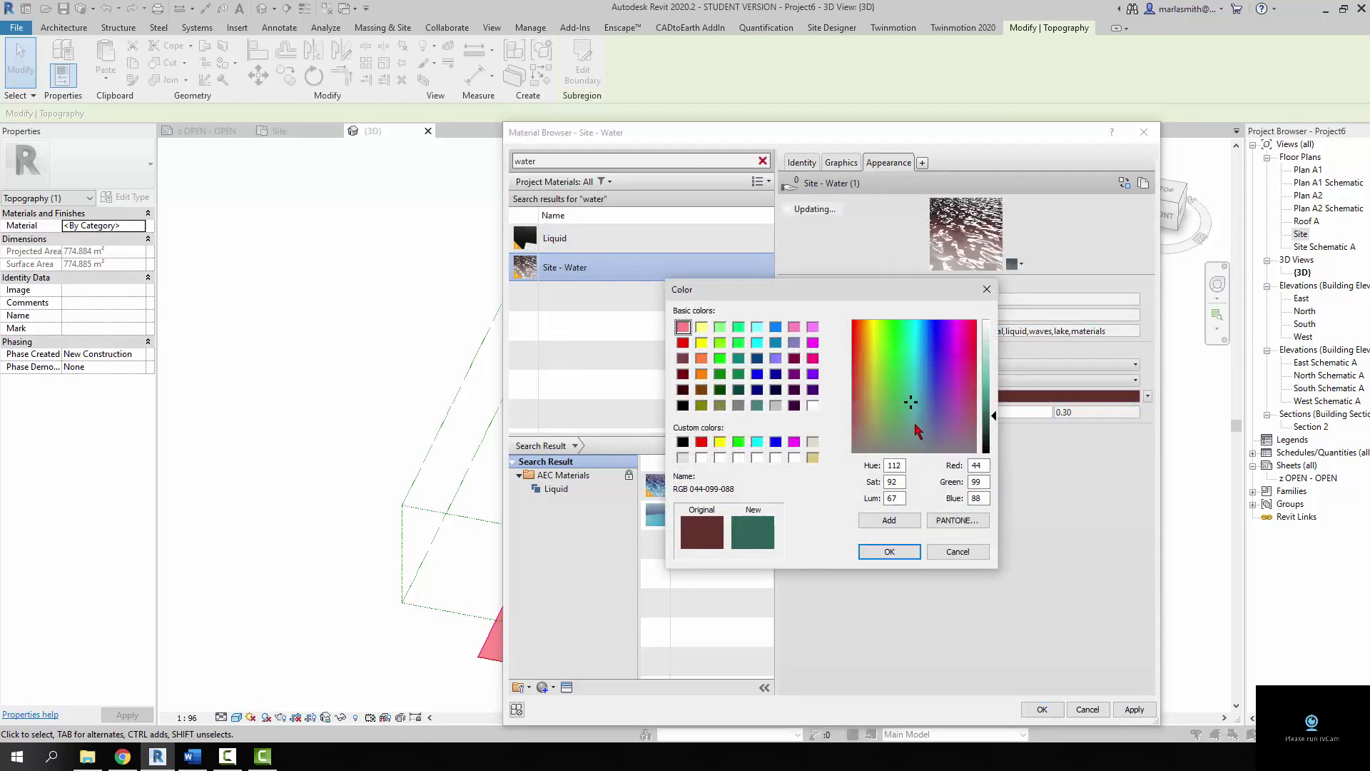
left_click(889, 551)
left_click(1044, 709)
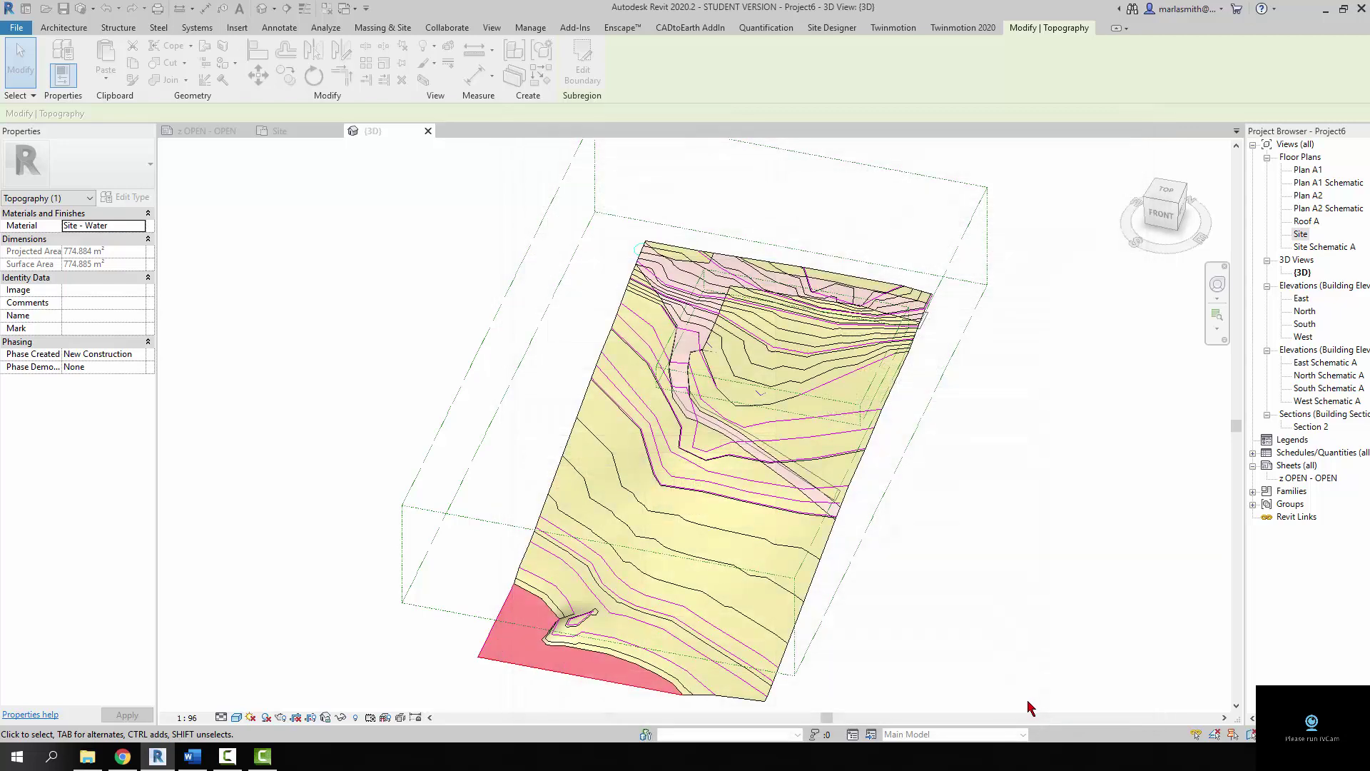
left_click(926, 594)
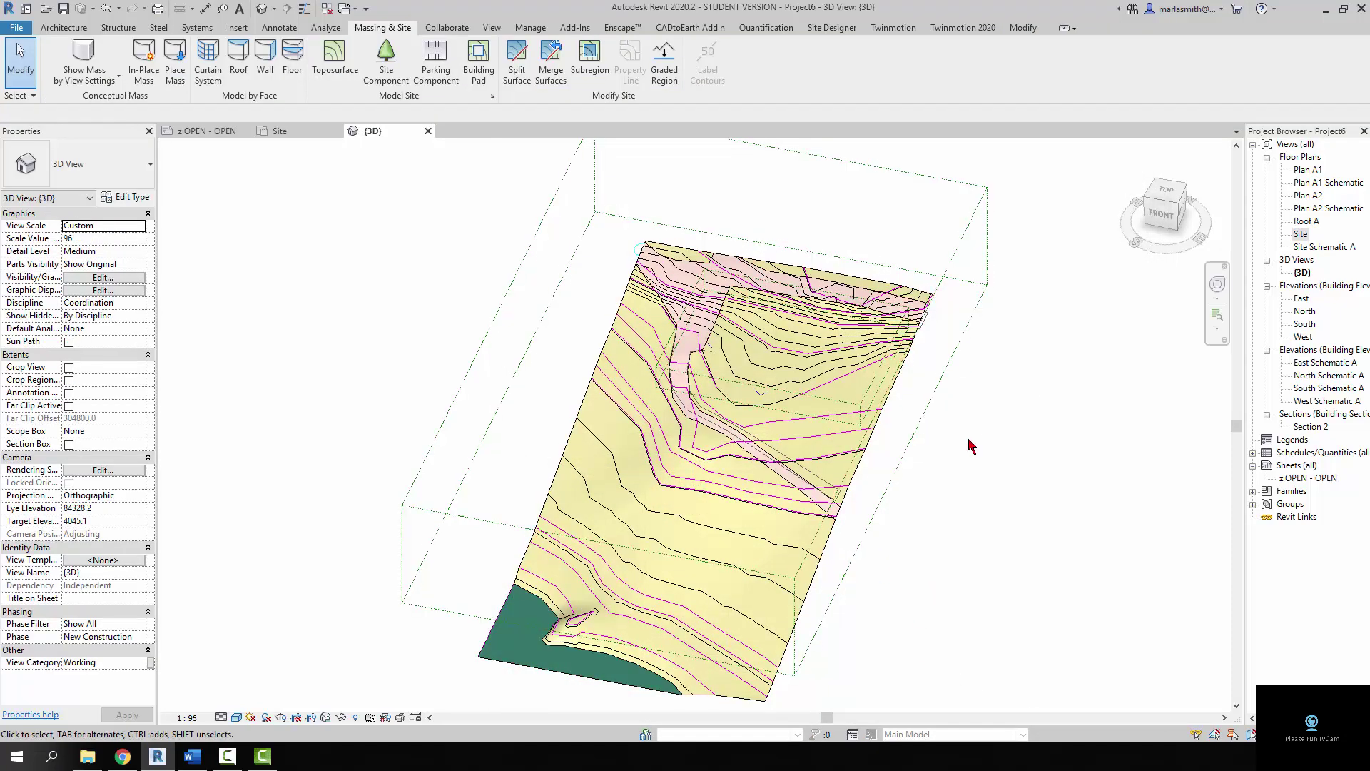
- Start a building pad in the Site plan and pick the four outer DWG outline lines as its boundary
double_click(1301, 235)
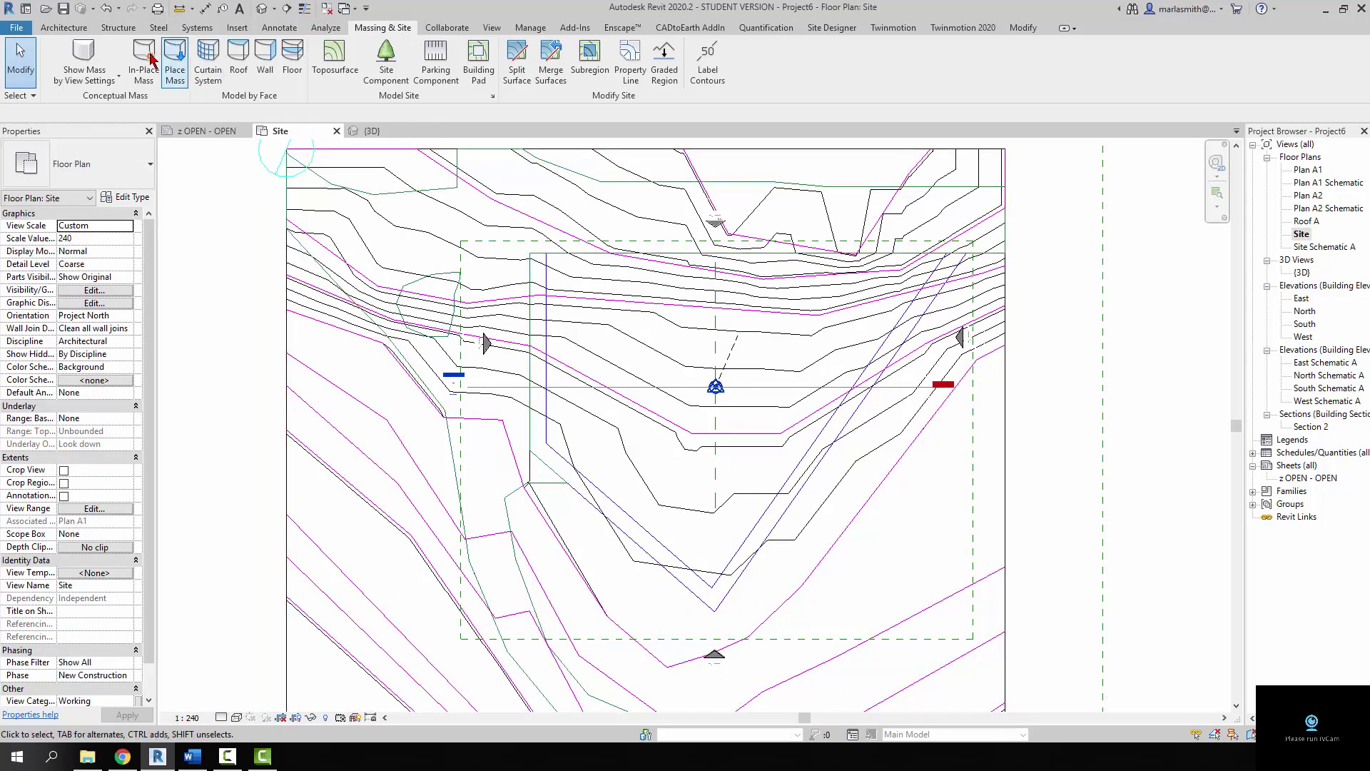
left_click(480, 75)
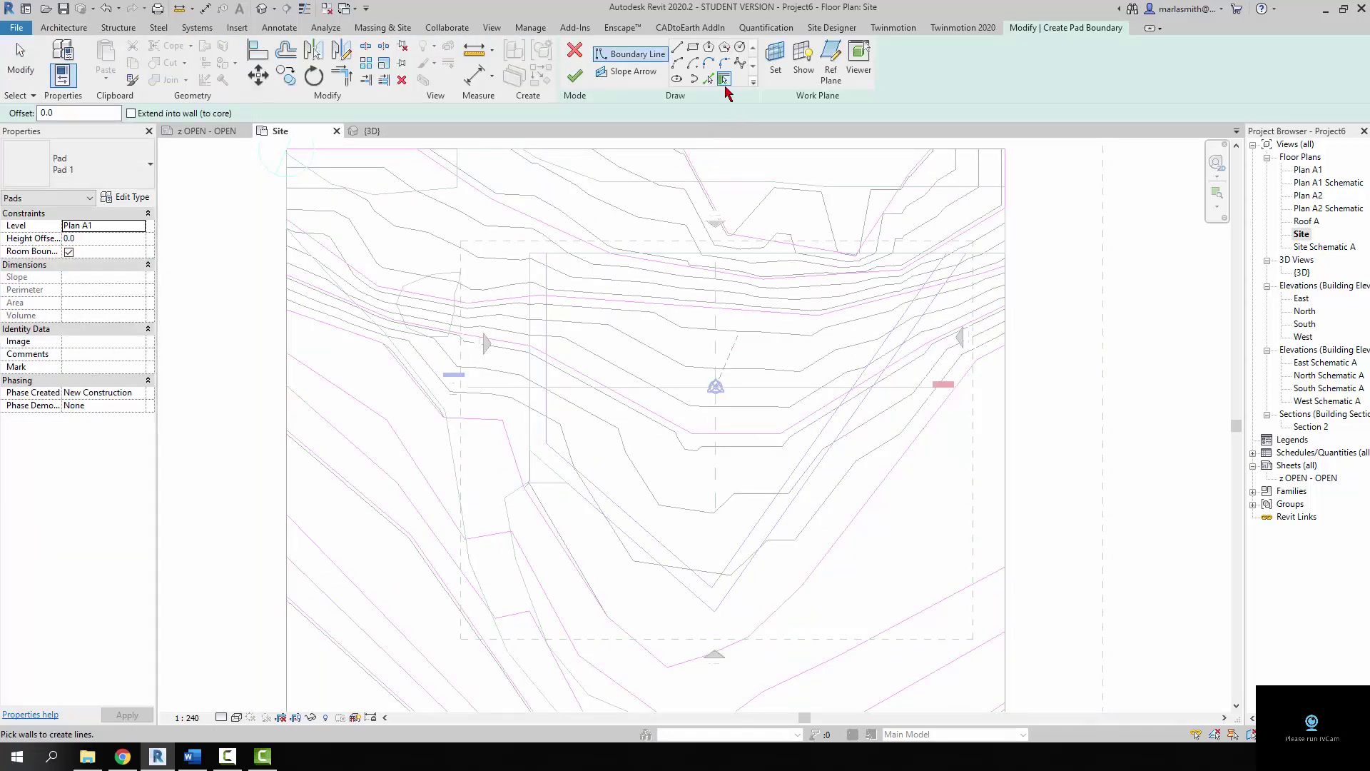
left_click(709, 79)
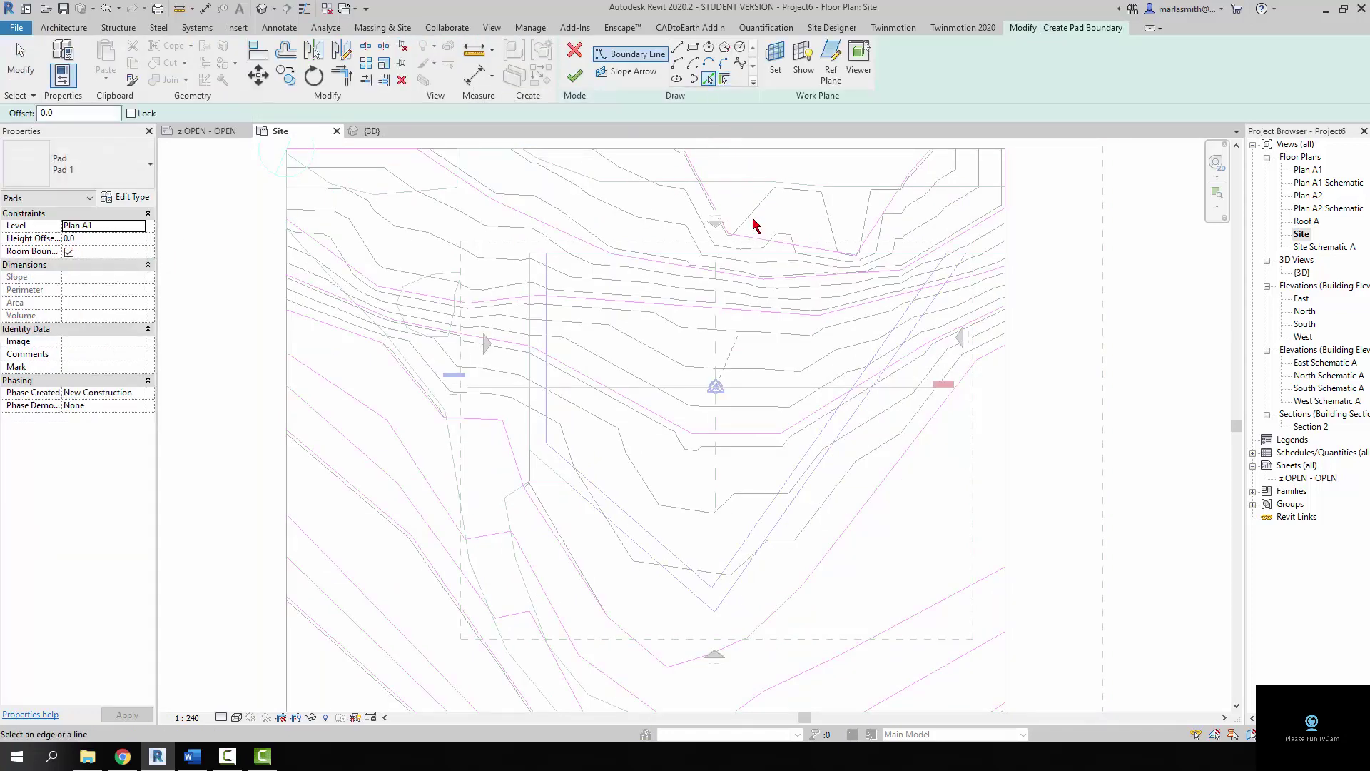
left_click(798, 505)
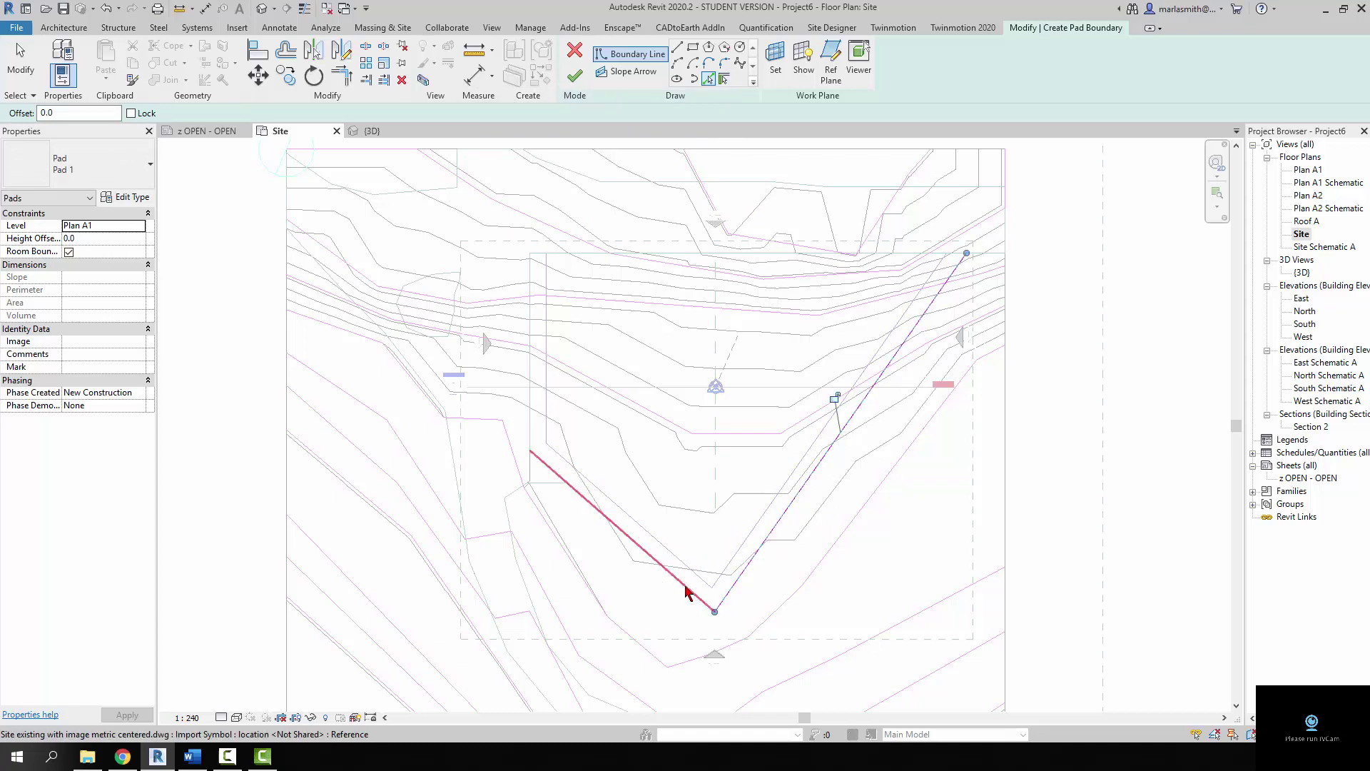
left_click(685, 593)
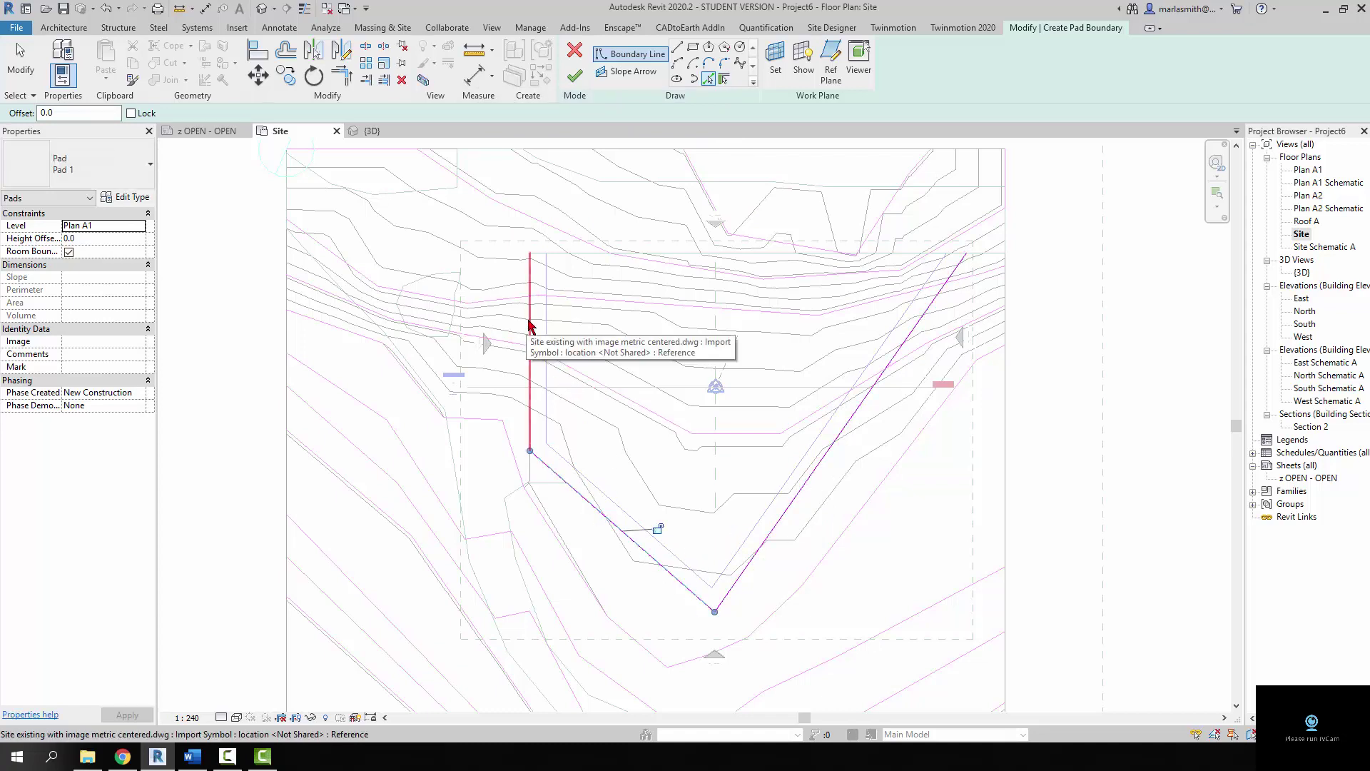
left_click(528, 325)
left_click(573, 260)
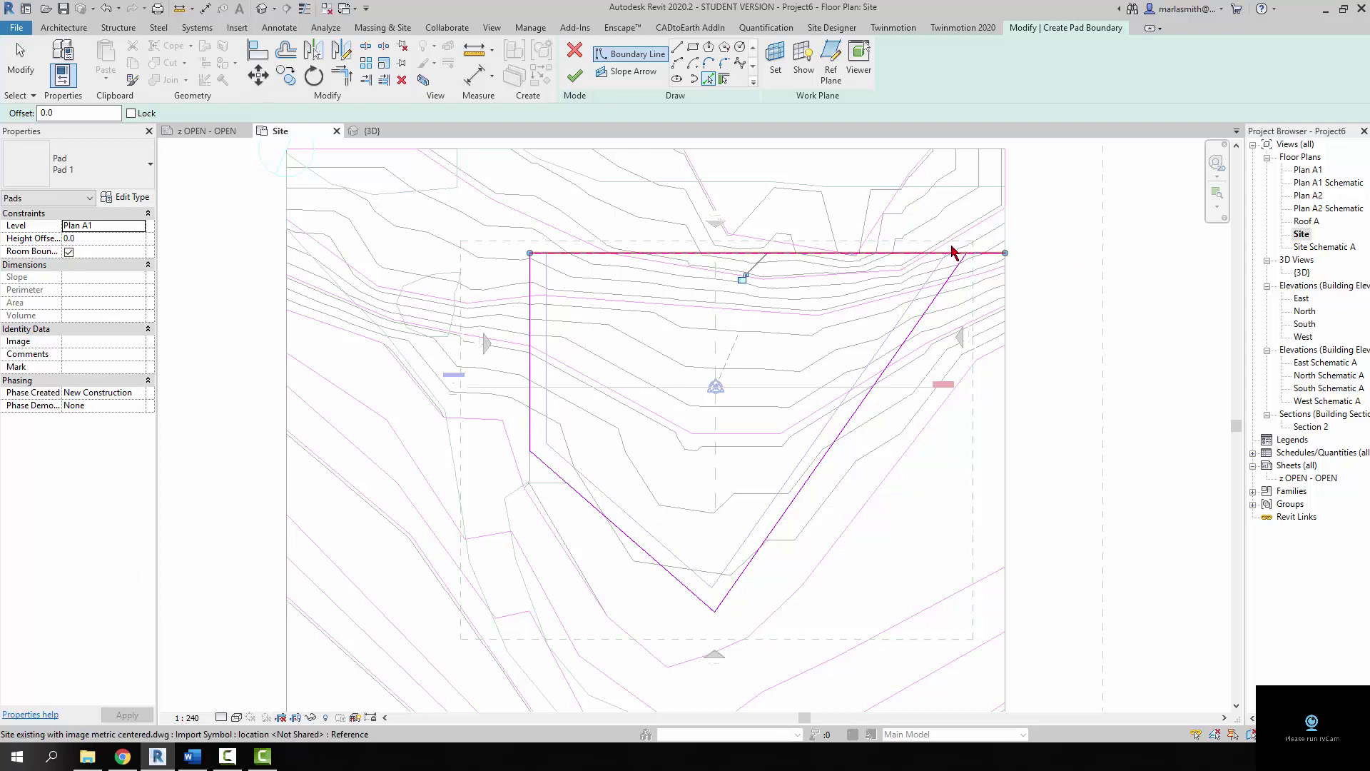
- Trim the pad's overlong horizontal boundary line to the slanted edge, then finish the pad and show it in 3D
left_click(342, 75)
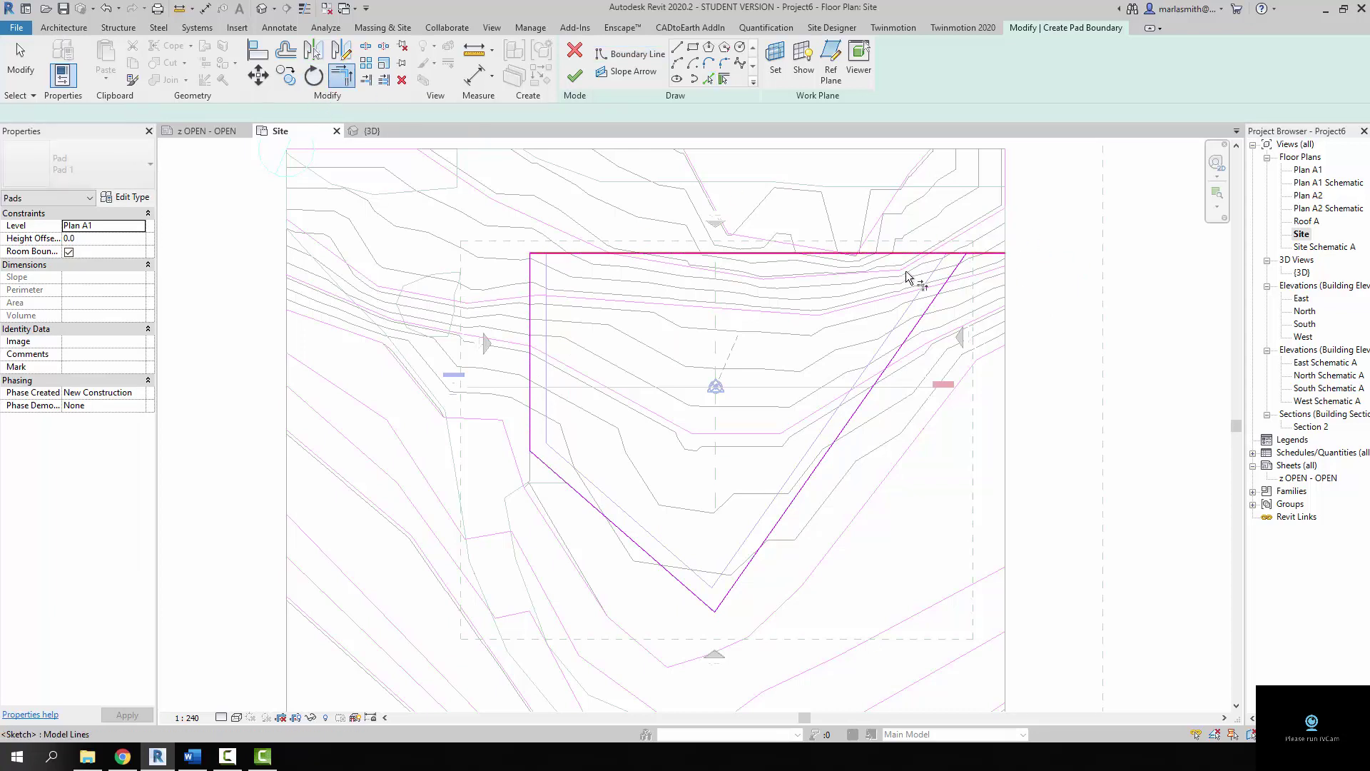
left_click(920, 254)
left_click(946, 282)
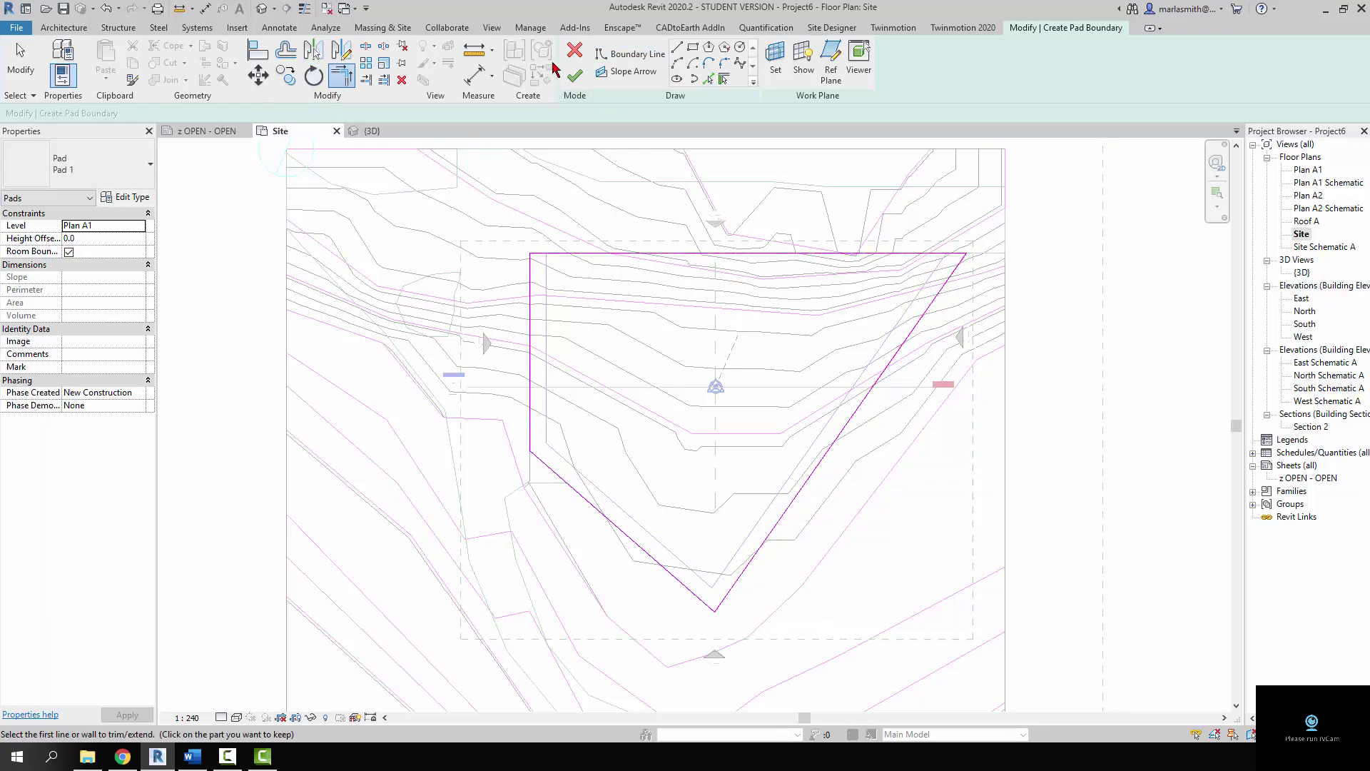
left_click(576, 77)
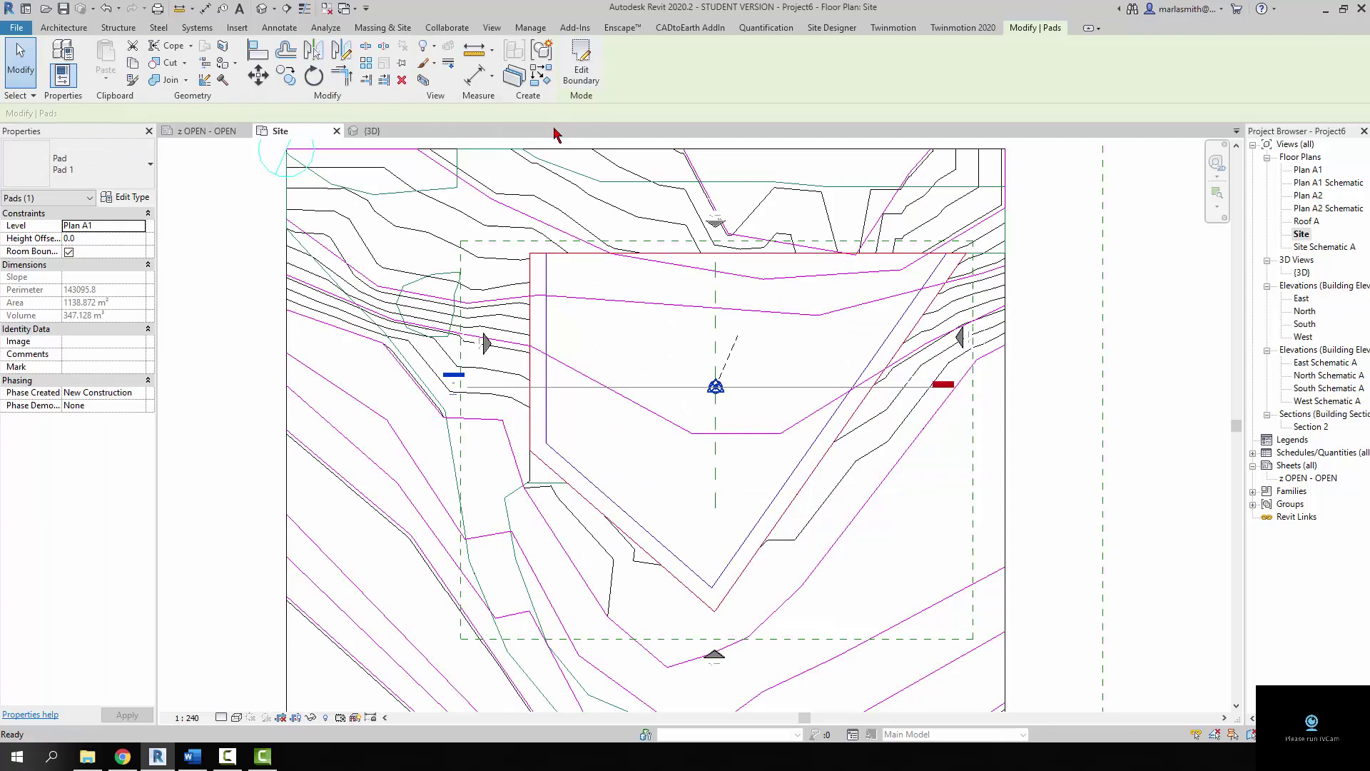
left_click(266, 14)
middle_click_drag(621, 372, 928, 521, "shift")
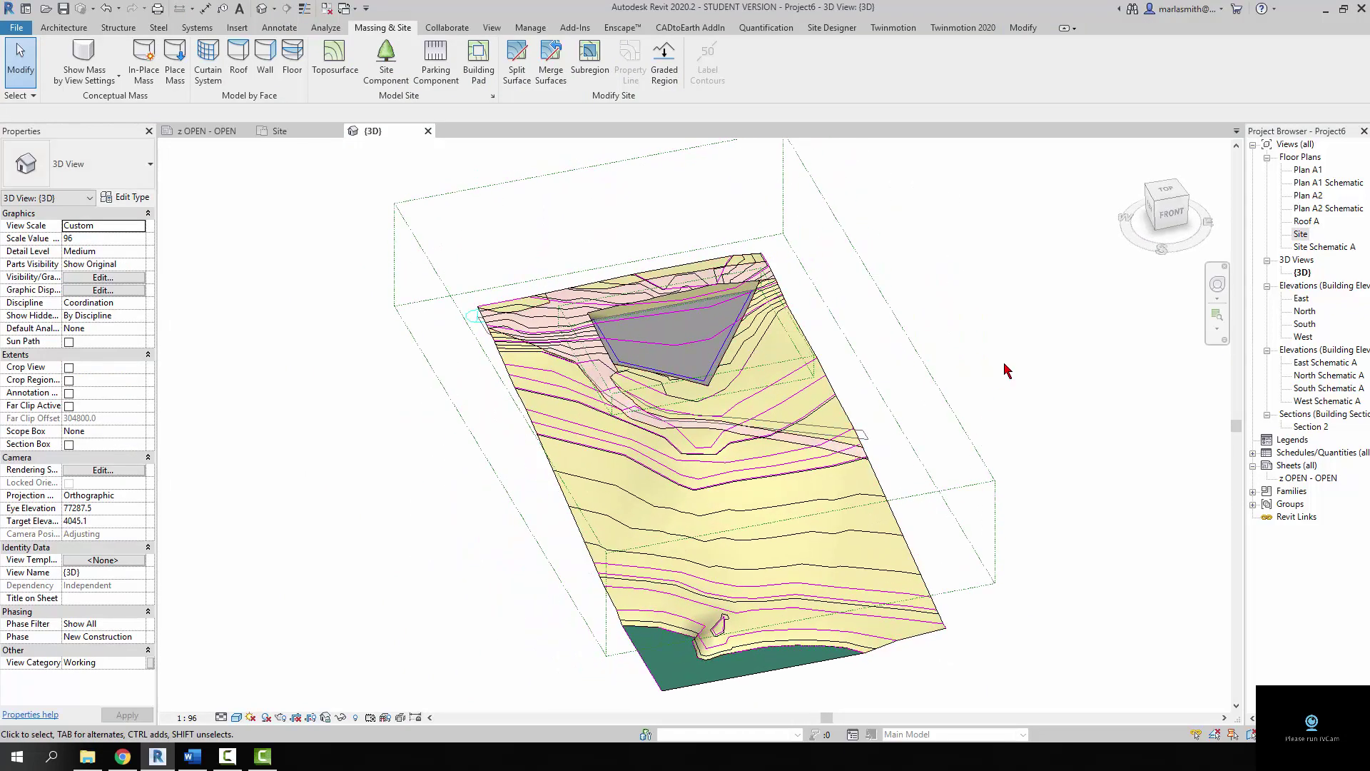